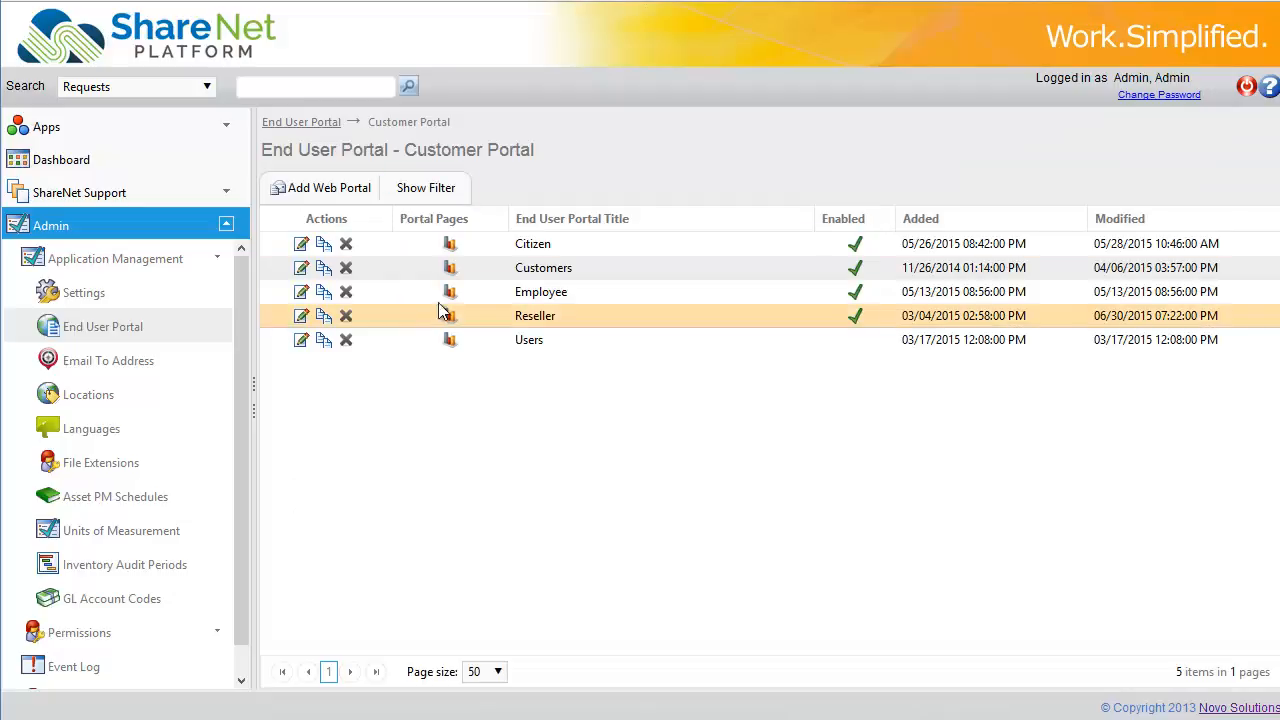
# Review the Employee portal's Message Board page settings and content, and leave the page without saving.
pyautogui.click(450, 292)
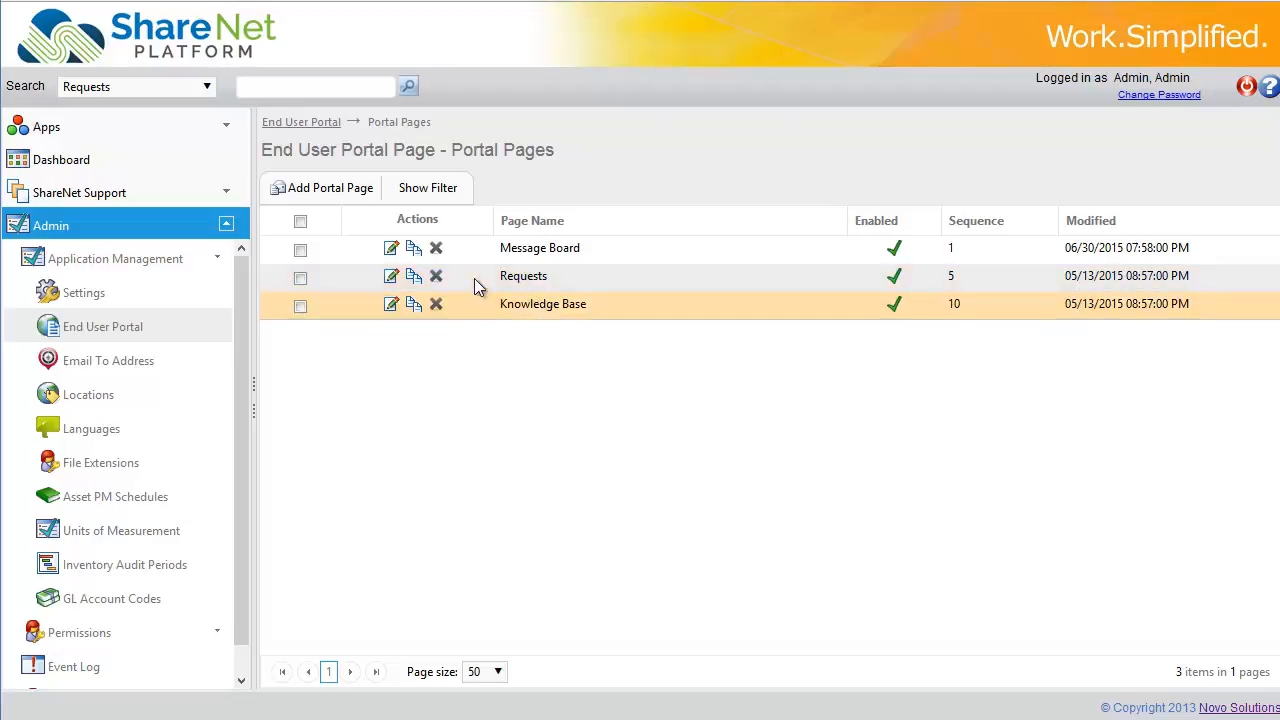
pyautogui.click(391, 249)
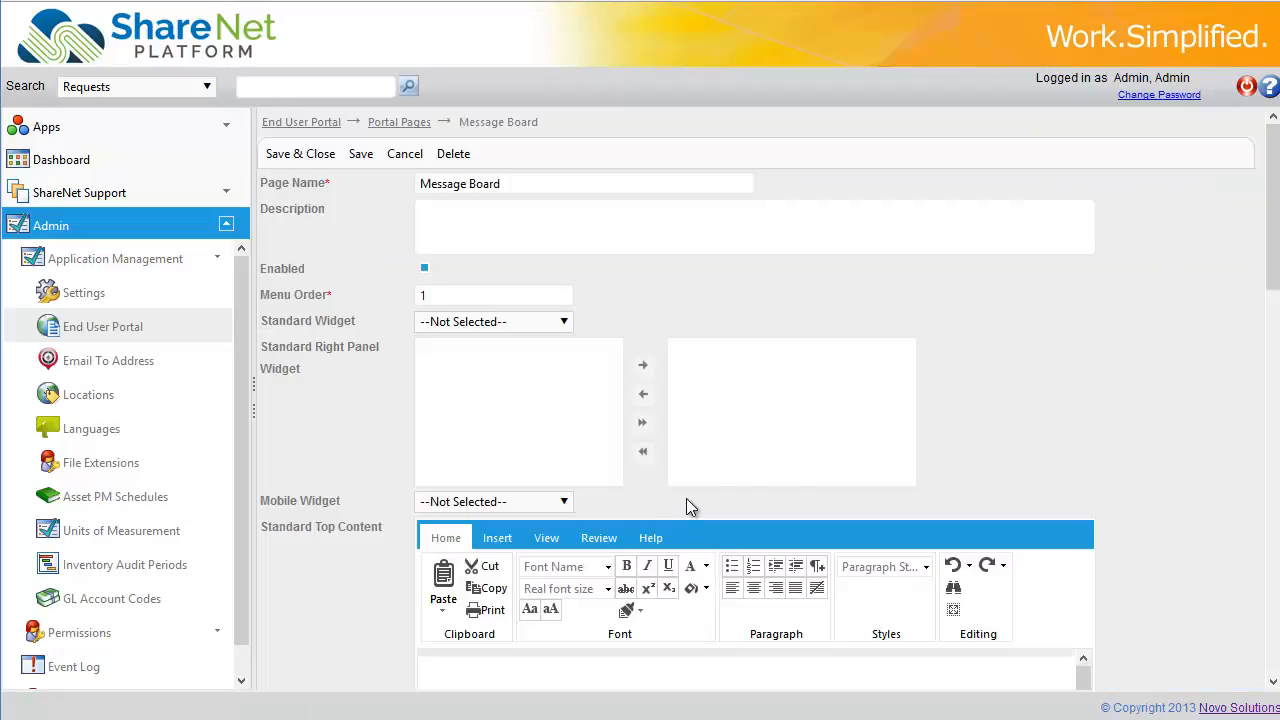
pyautogui.scroll(-3, 1194, 449)
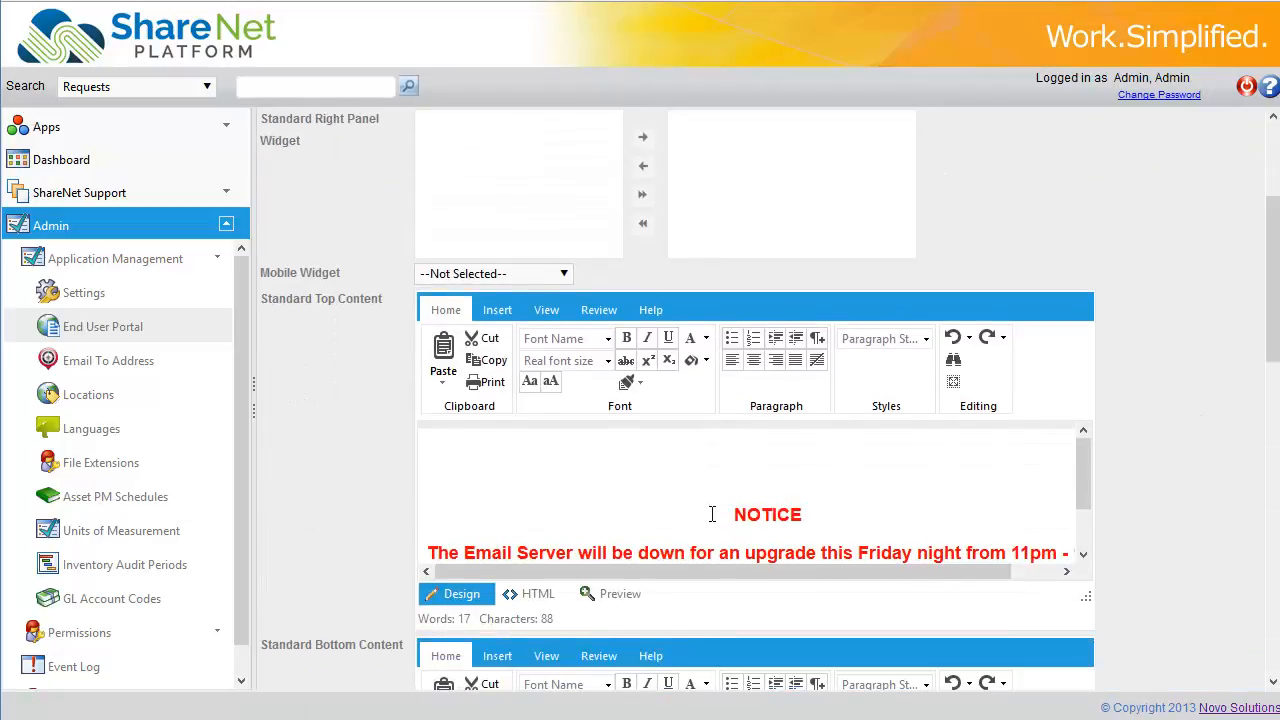
pyautogui.scroll(-4, 323, 490)
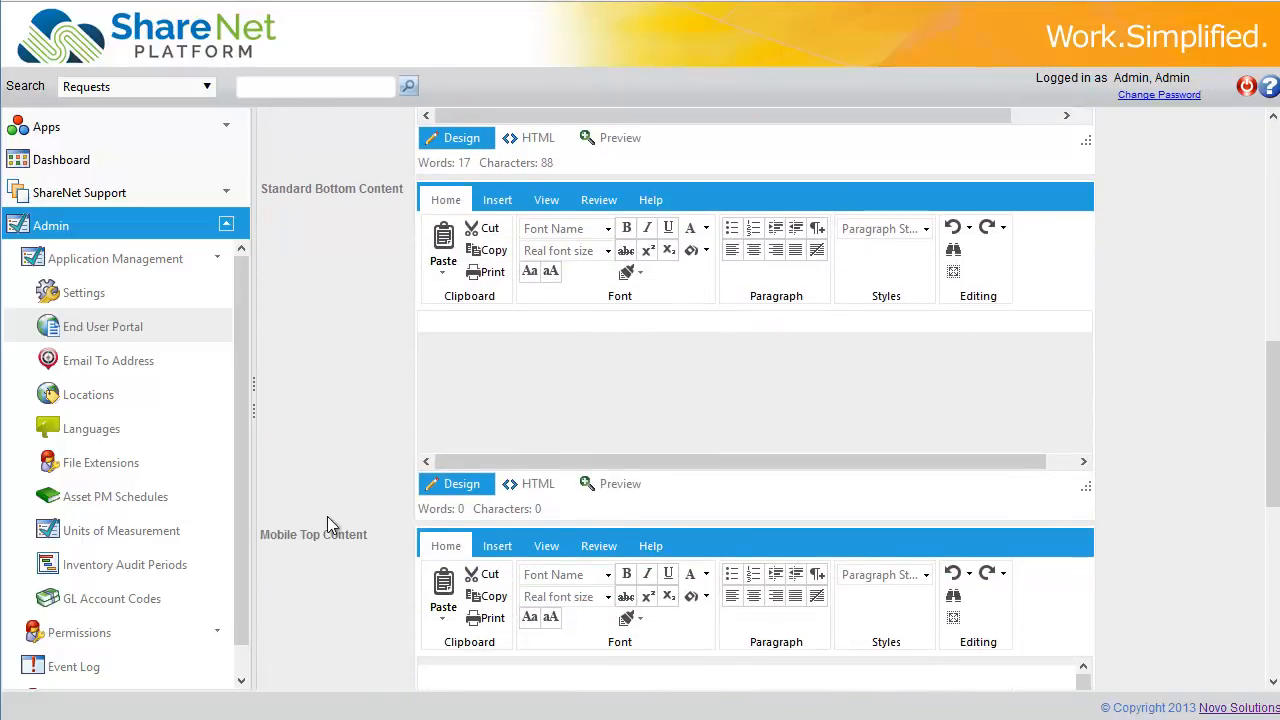
pyautogui.scroll(-1, 391, 648)
pyautogui.scroll(8, 599, 621)
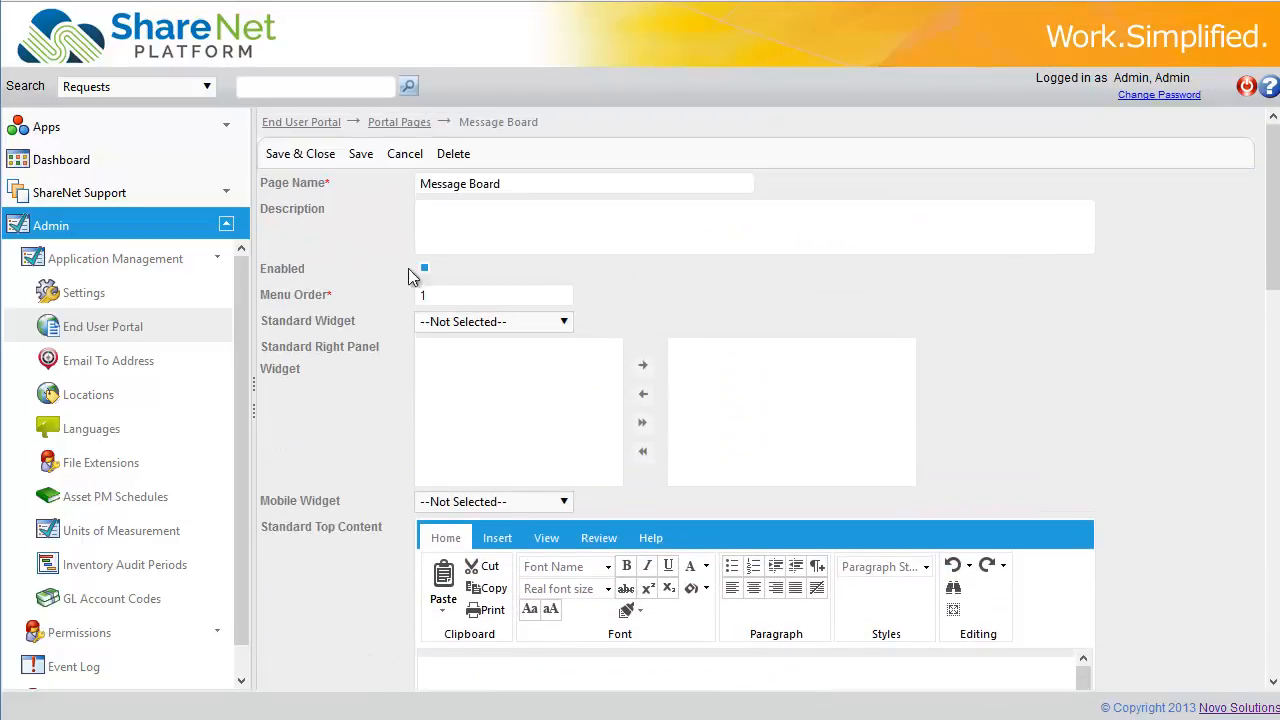
pyautogui.click(405, 154)
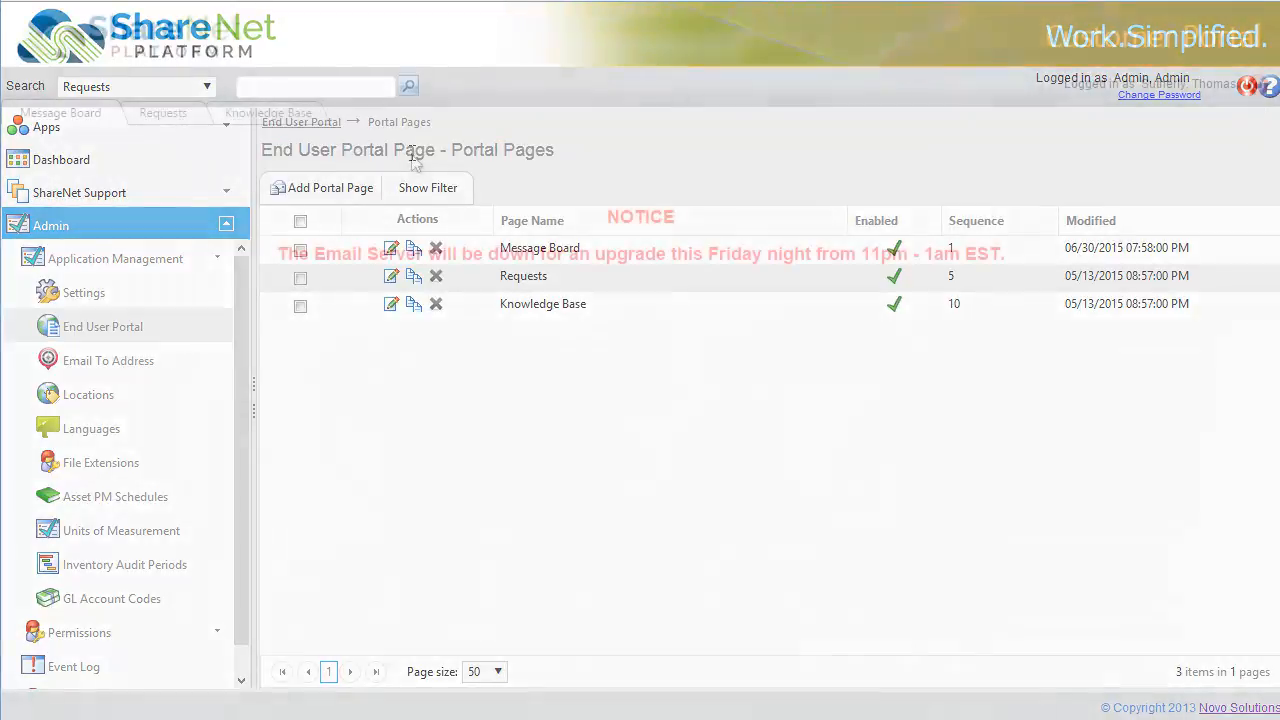
# Switch to the Customer Portal and save a new request titled "My computer will not turn on" with category IT - PC.
pyautogui.hotkey('alt', 'Tab')
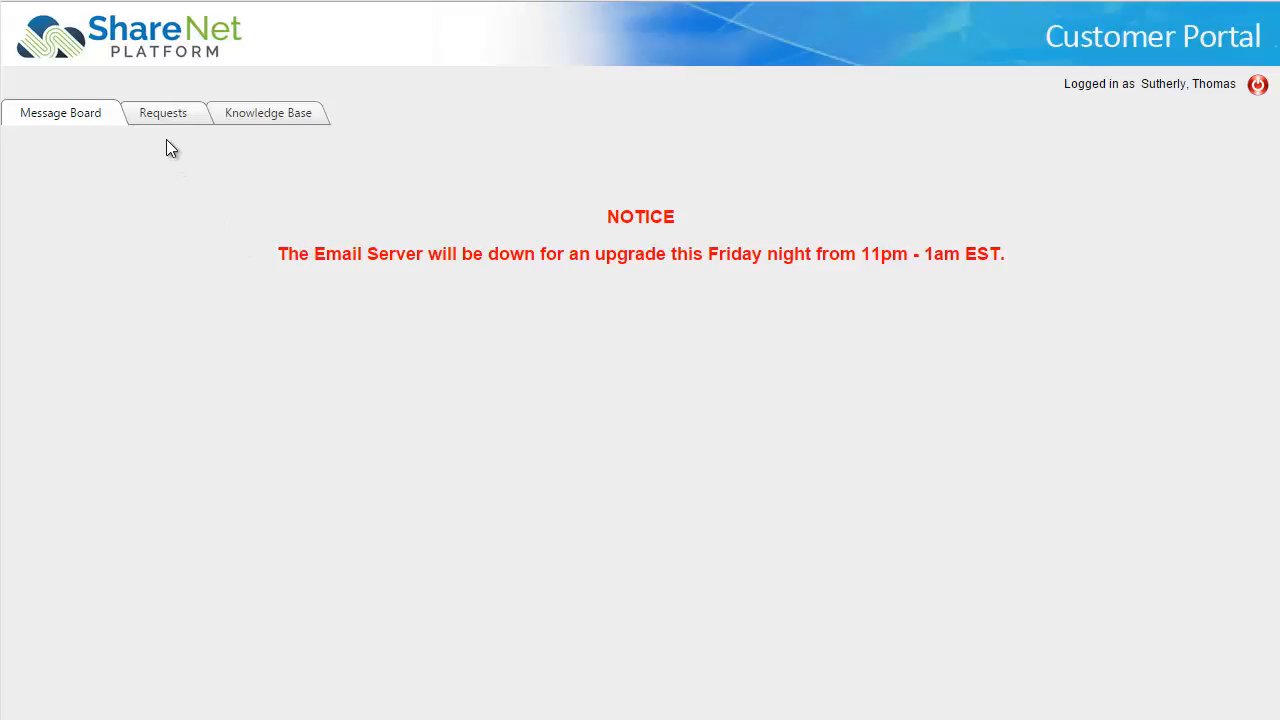
pyautogui.click(167, 114)
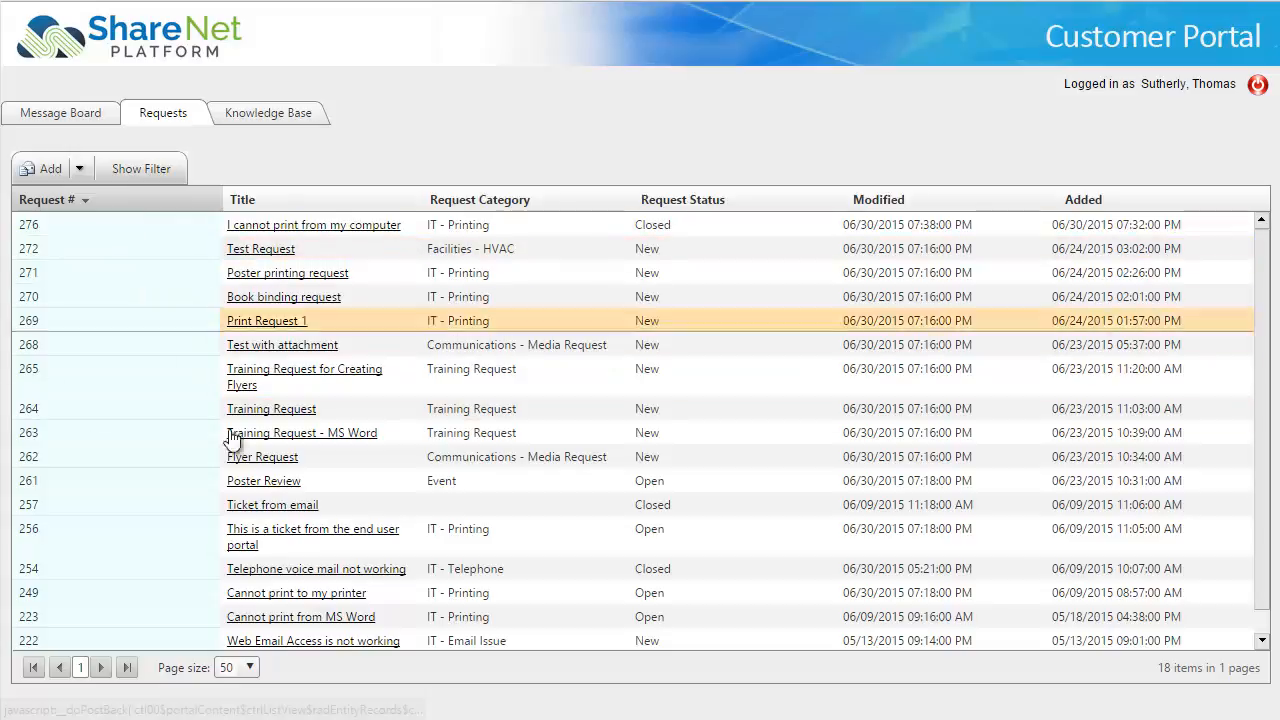
pyautogui.click(79, 168)
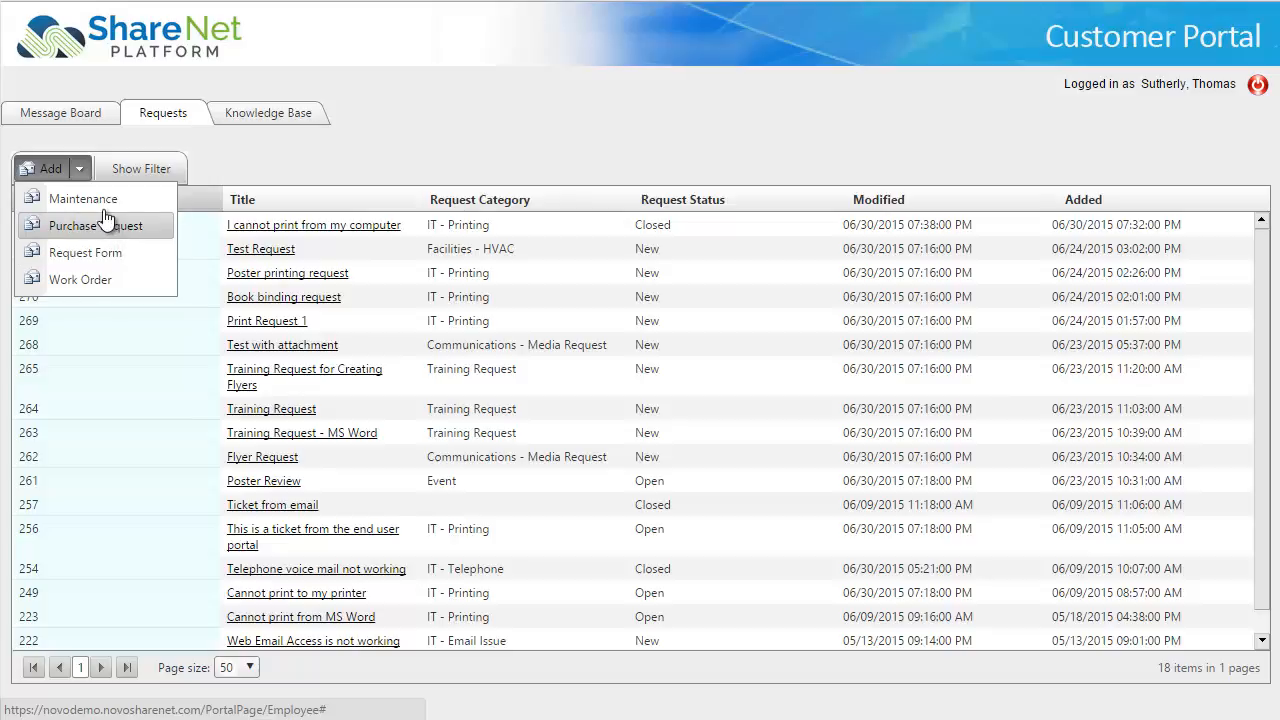
pyautogui.click(49, 172)
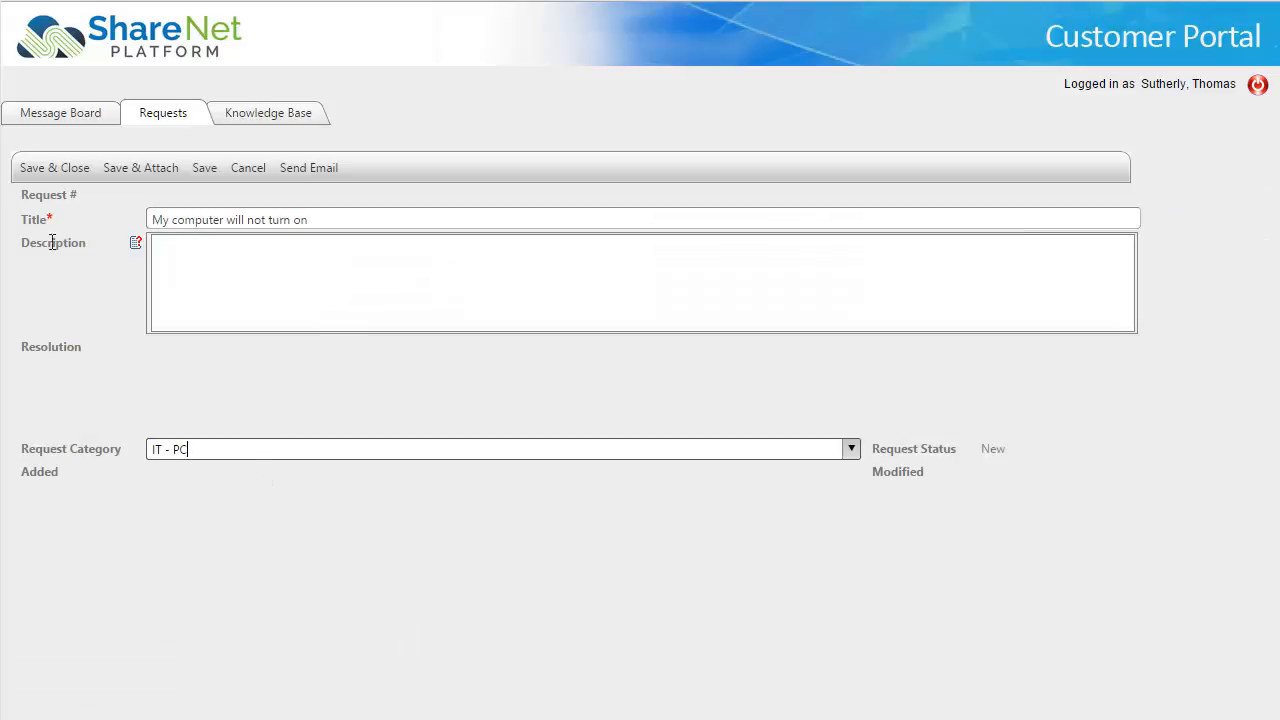
pyautogui.click(57, 169)
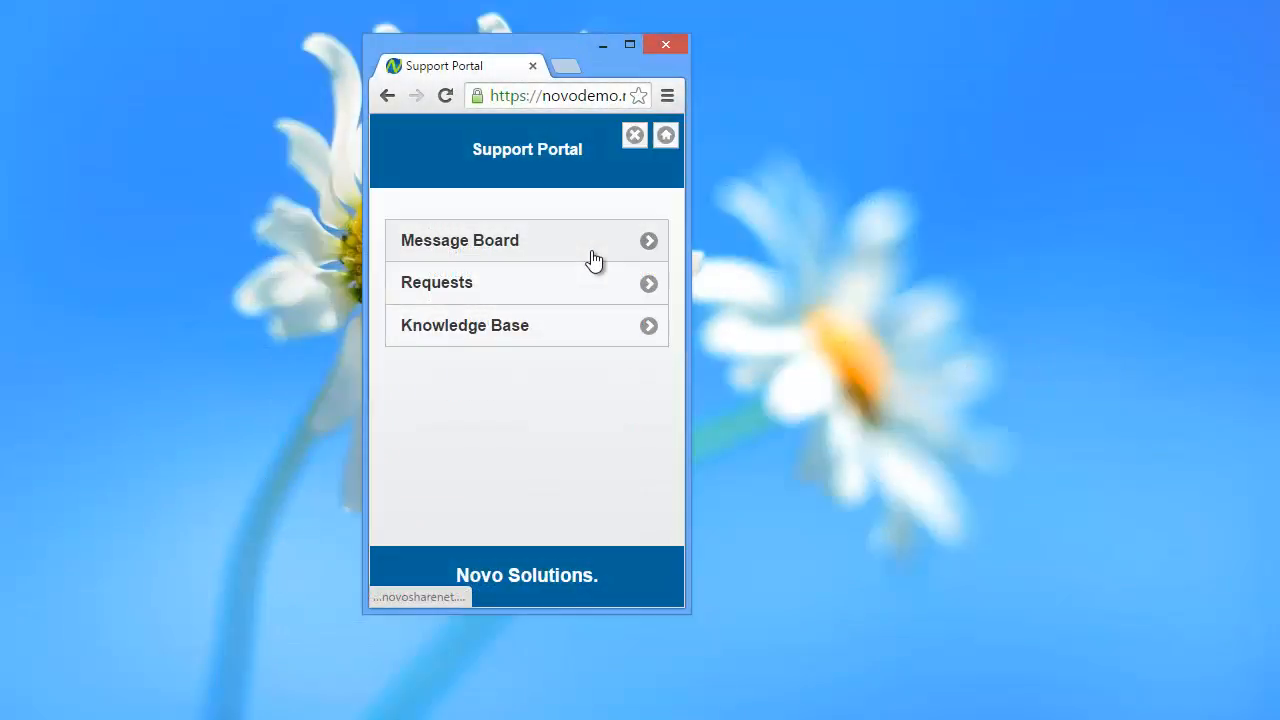
# In the mobile Support Portal, view the Message Board notice and the Requests list, and return to the home page.
pyautogui.click(491, 252)
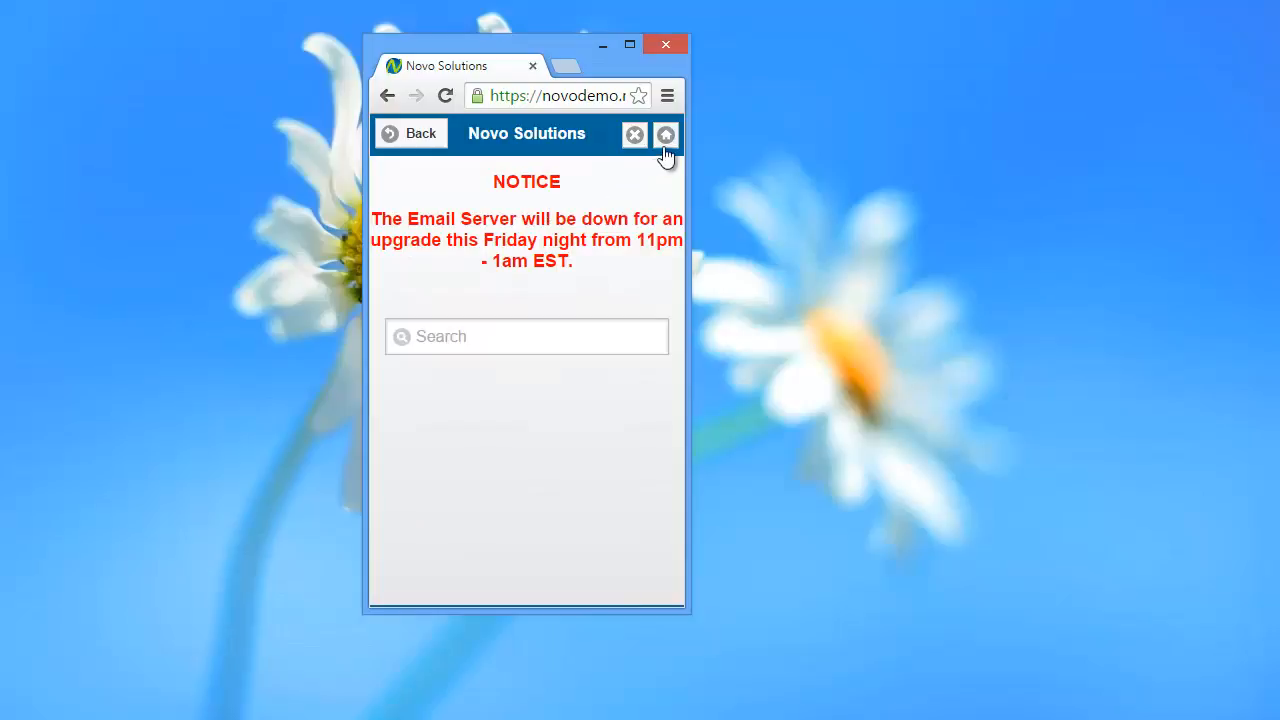
pyautogui.click(666, 140)
pyautogui.click(461, 288)
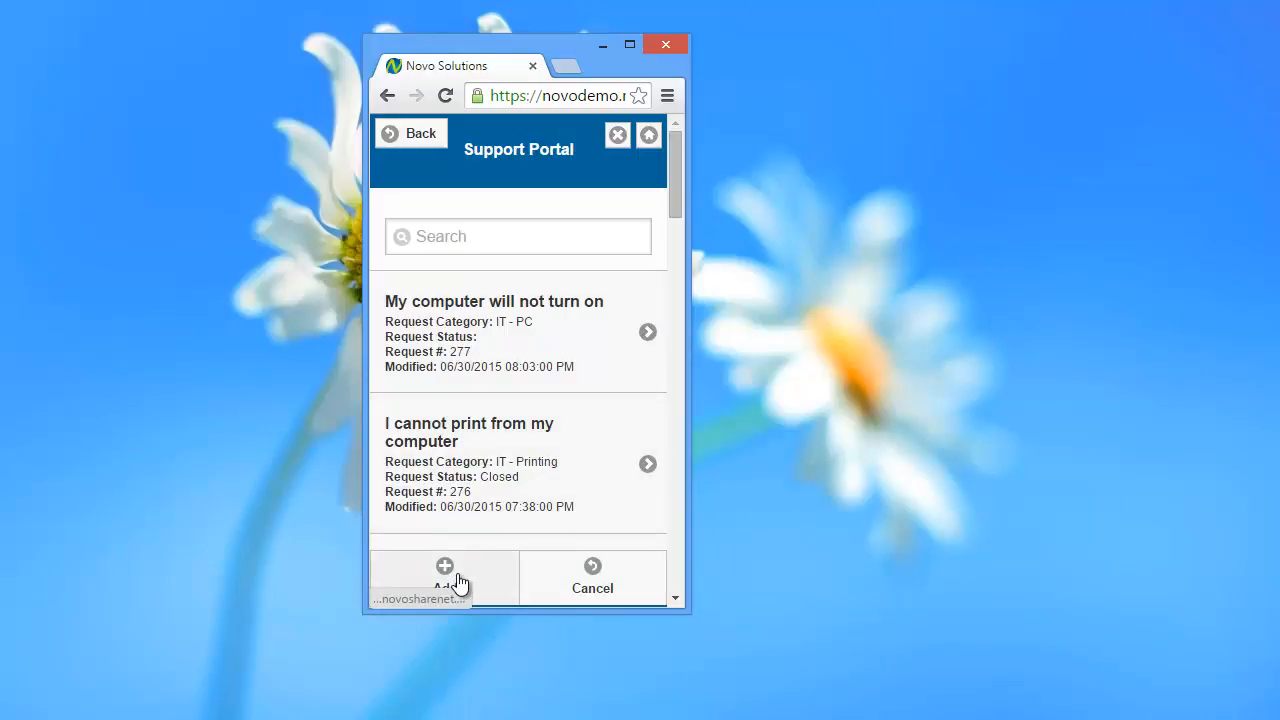
pyautogui.click(648, 137)
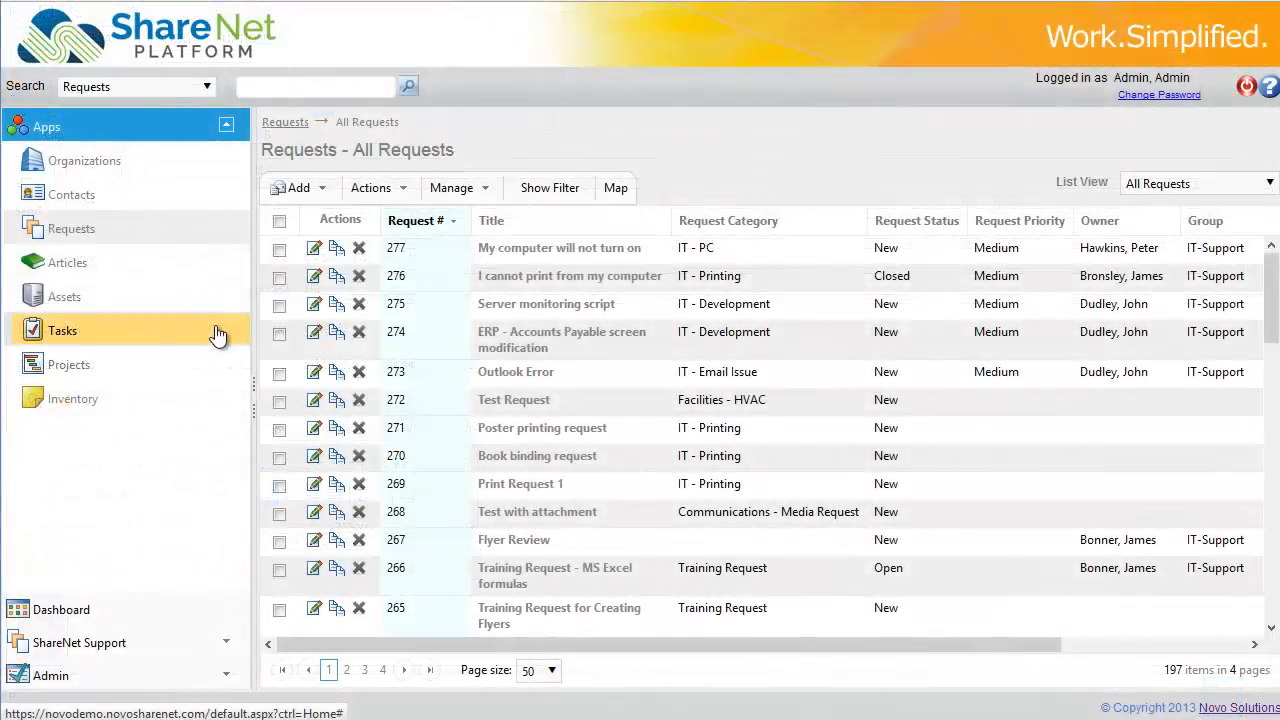
# Add the non-internal note "This is a note" to the "My computer will not turn on" request and save it.
pyautogui.click(315, 248)
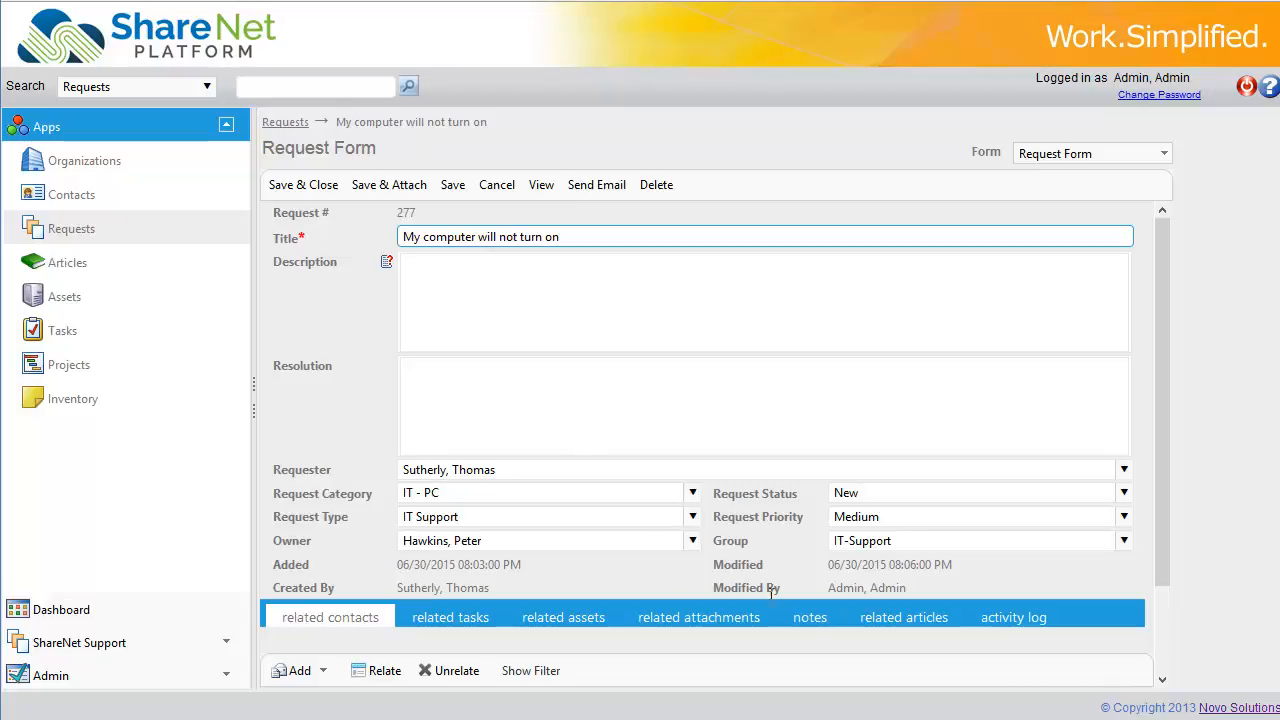
pyautogui.click(812, 619)
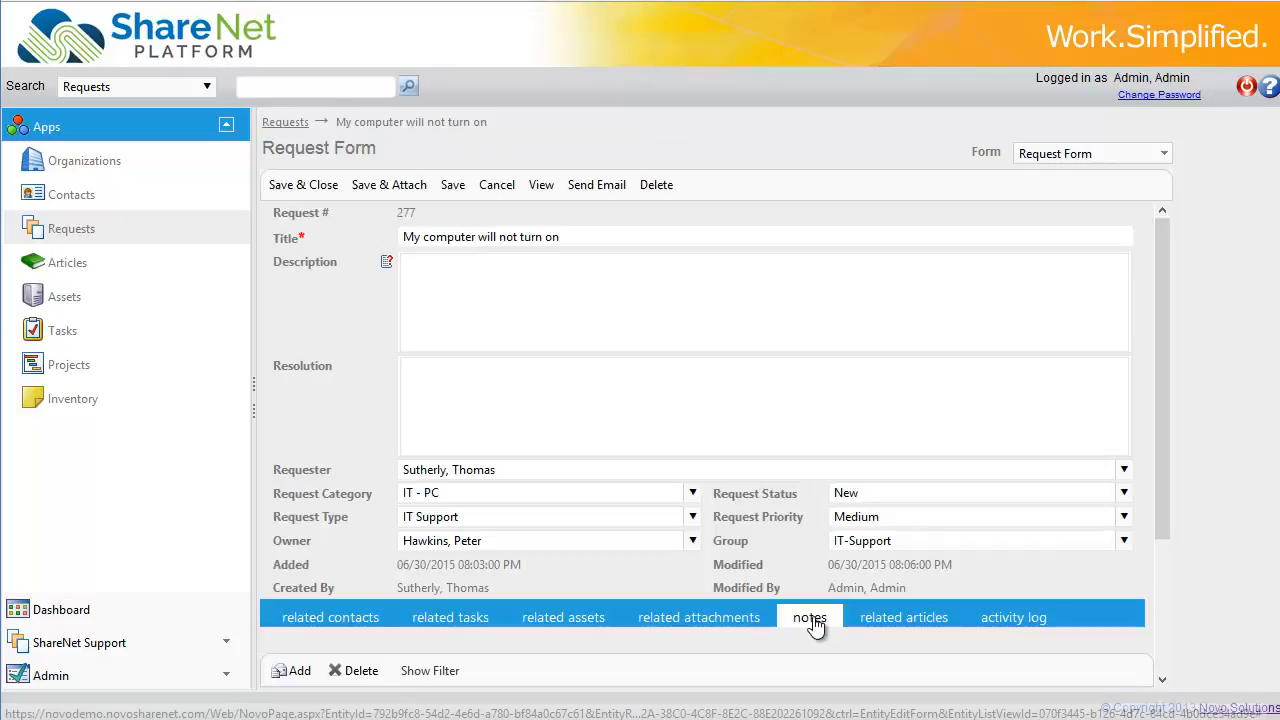
pyautogui.scroll(-3, 578, 632)
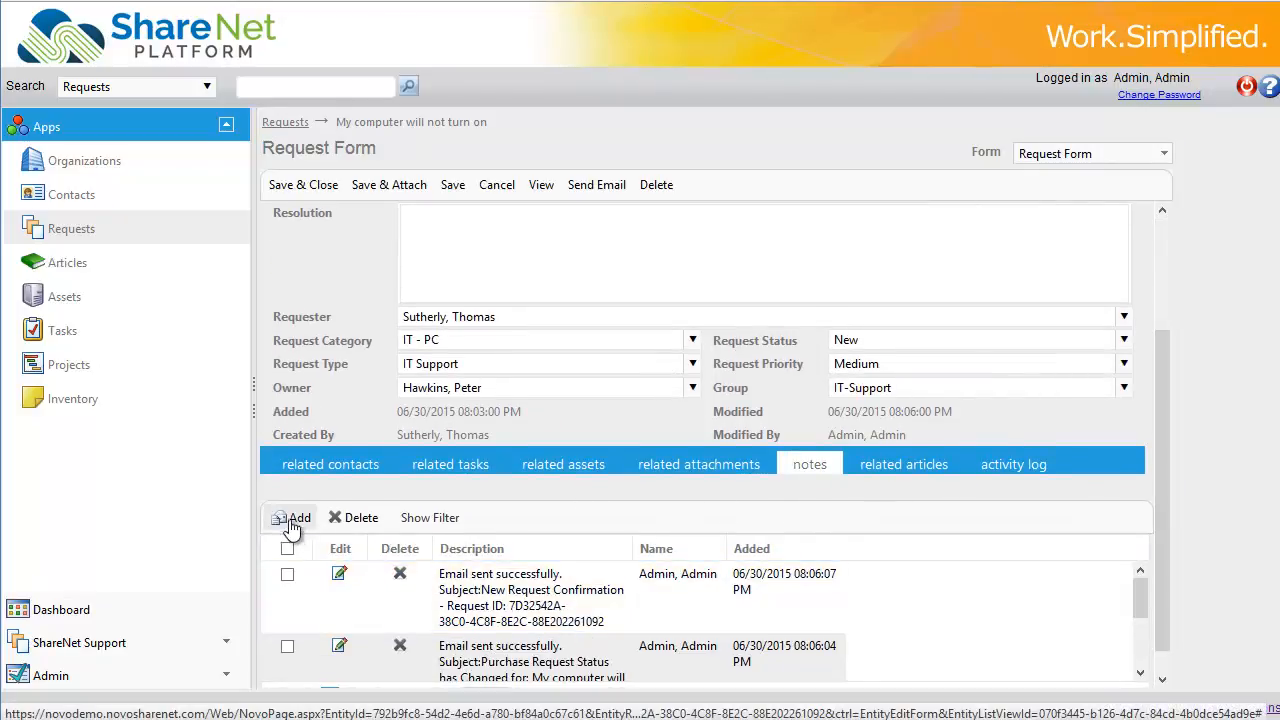
pyautogui.click(292, 521)
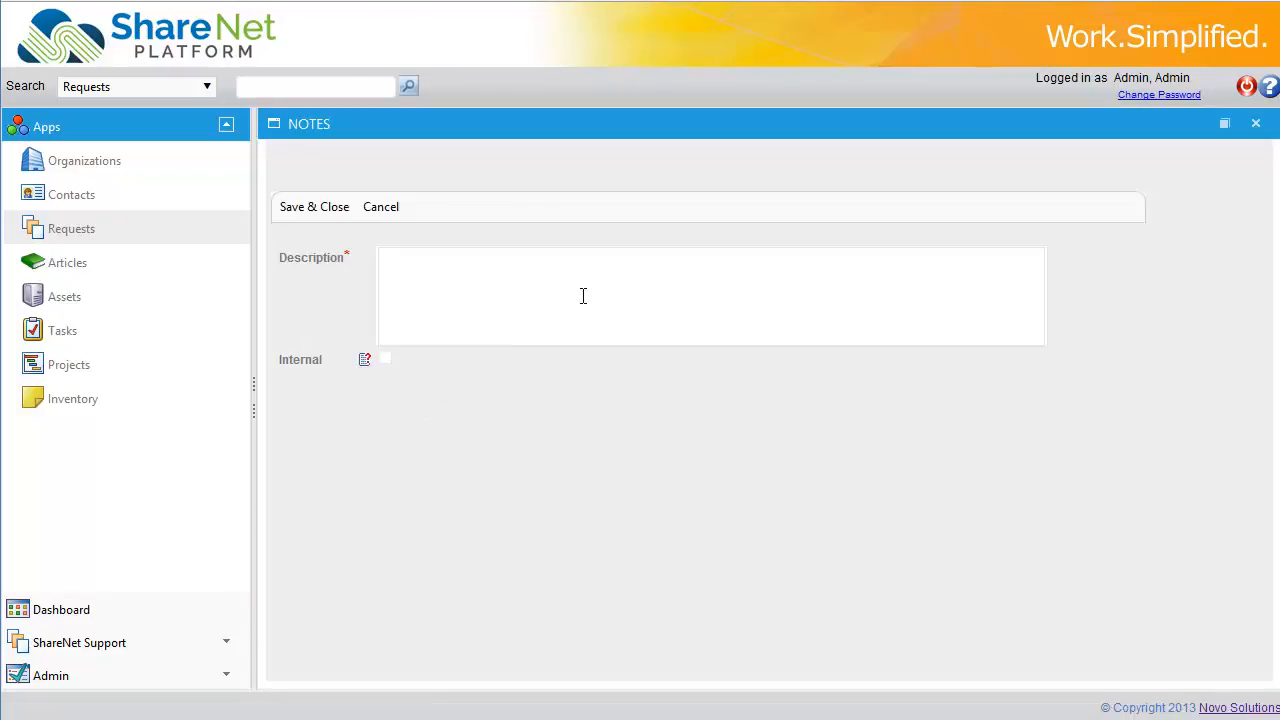
pyautogui.write('This is a note')
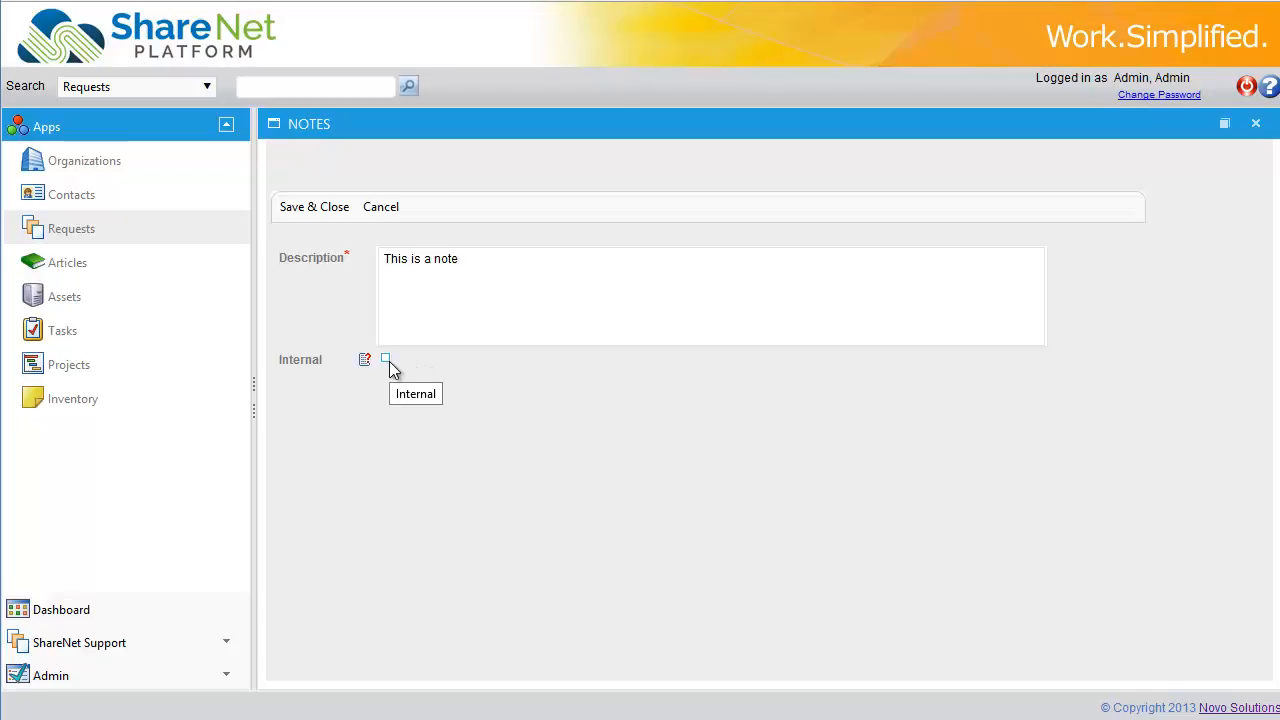
pyautogui.click(328, 208)
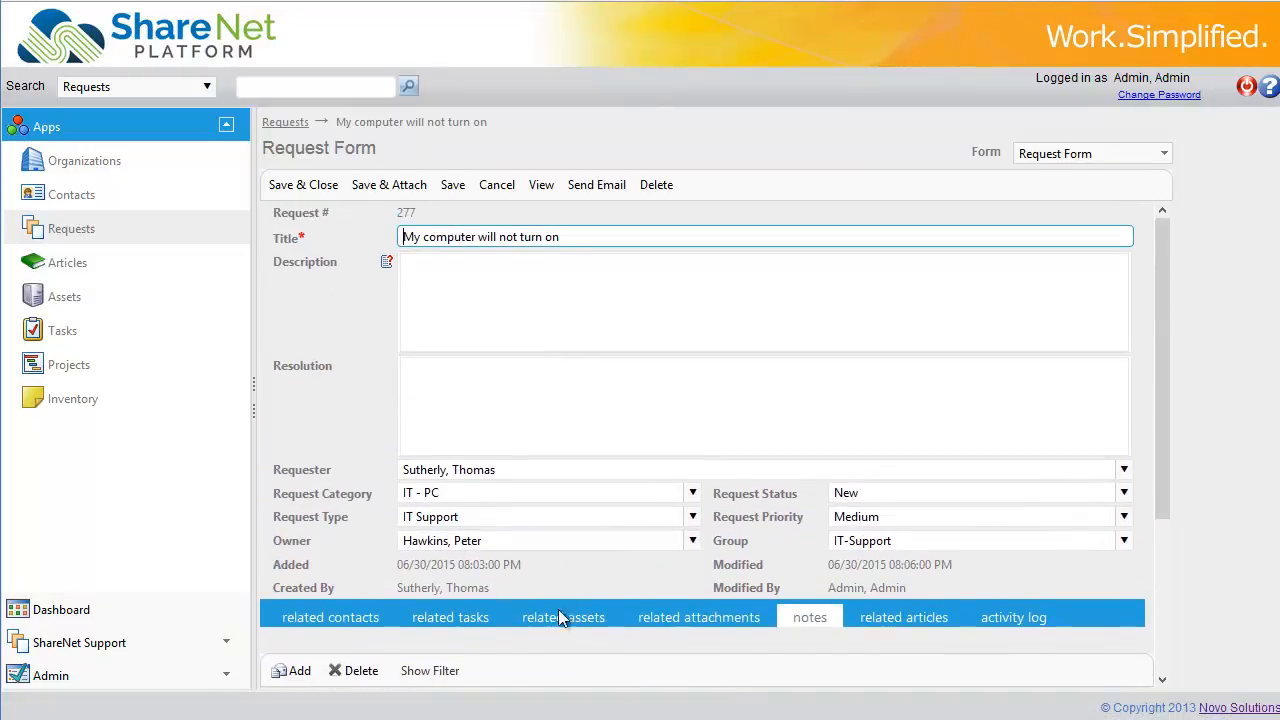
# Check the related contacts, set the request status to Closed, enter the resolution "Plug the computer in and that should do it.", and save the request.
pyautogui.click(323, 617)
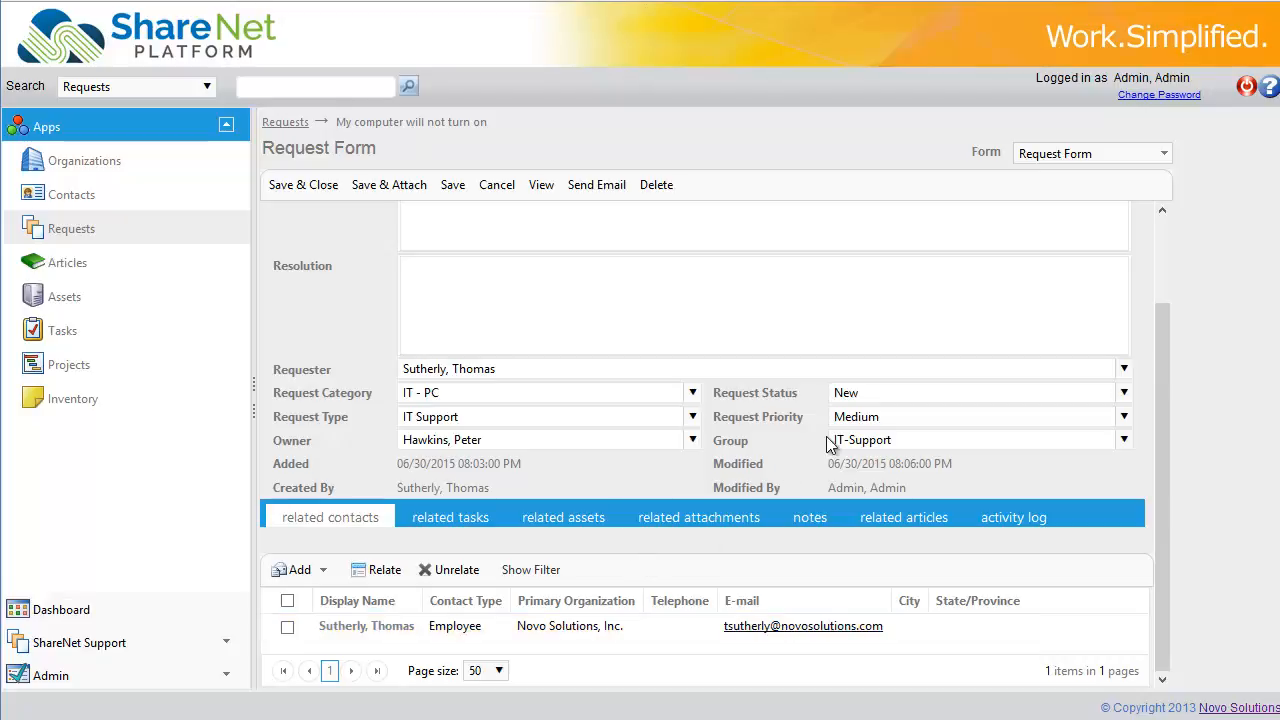
pyautogui.click(860, 392)
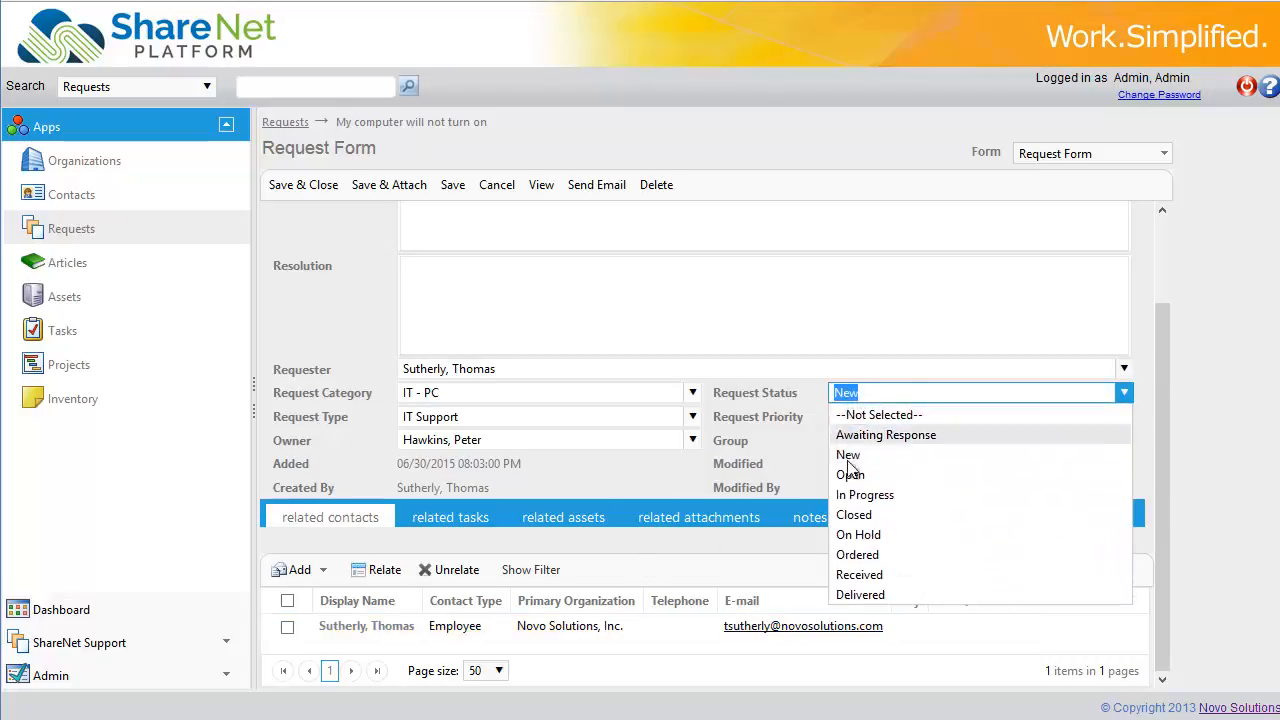
pyautogui.click(855, 513)
pyautogui.click(593, 281)
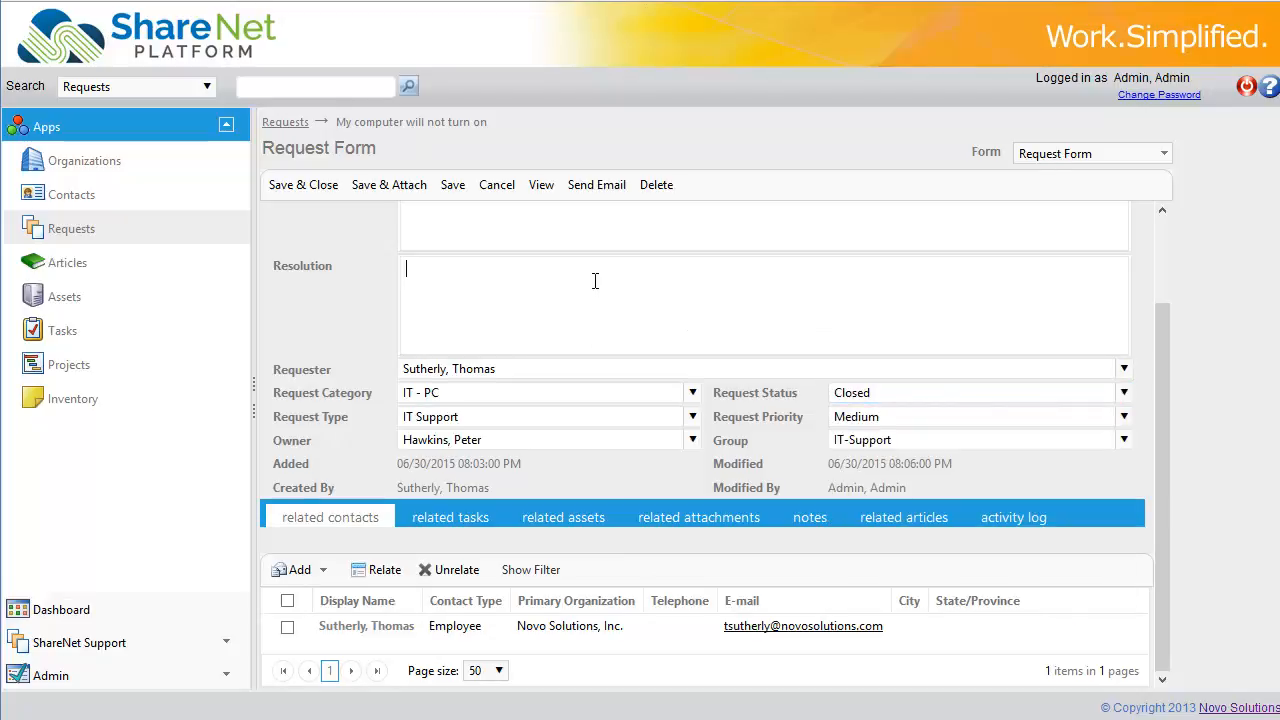
pyautogui.write('Plug the computer in and that should do it.')
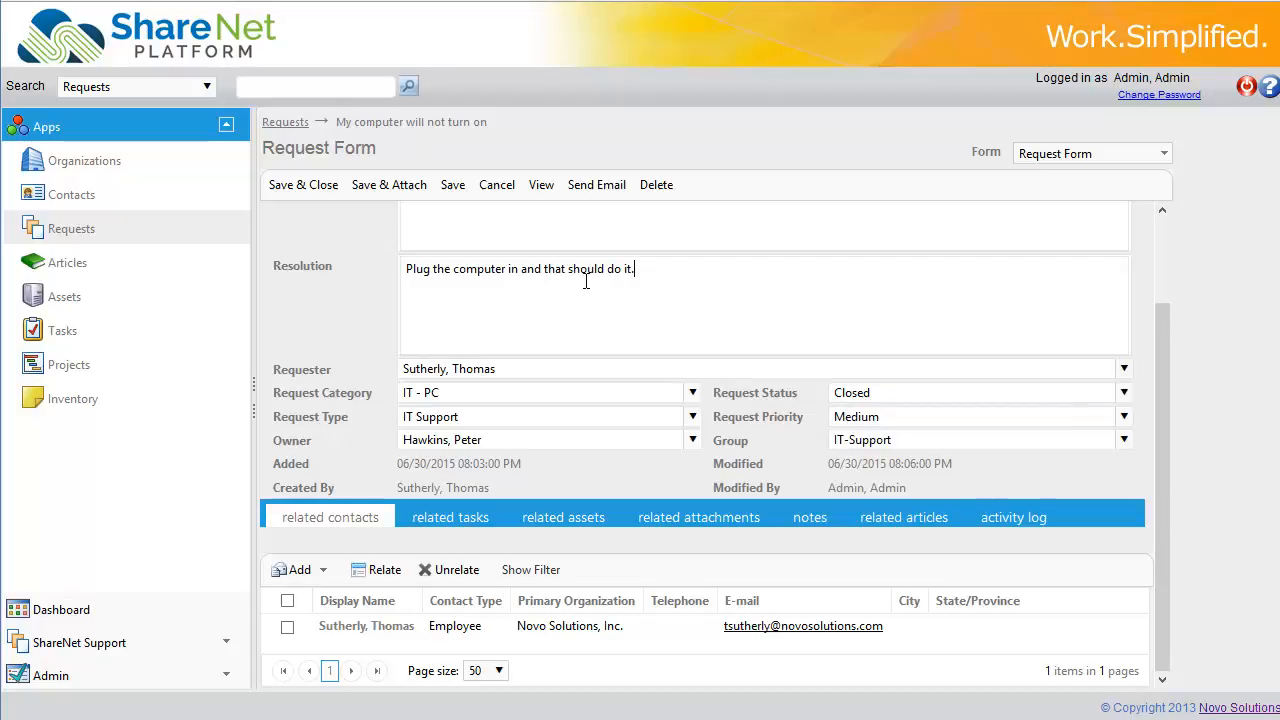
pyautogui.click(297, 183)
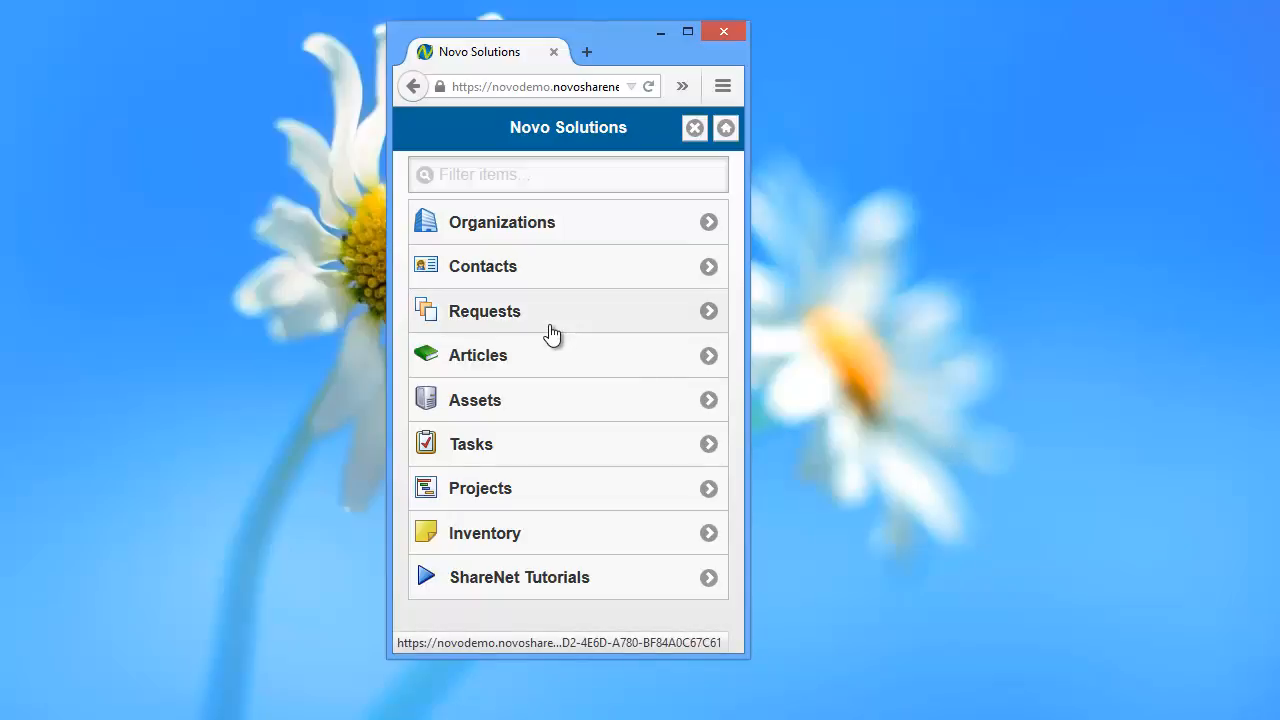
# On the mobile site, list All Requests, view the "My computer will not turn on" request and its edit form, and cancel without changes.
pyautogui.click(510, 330)
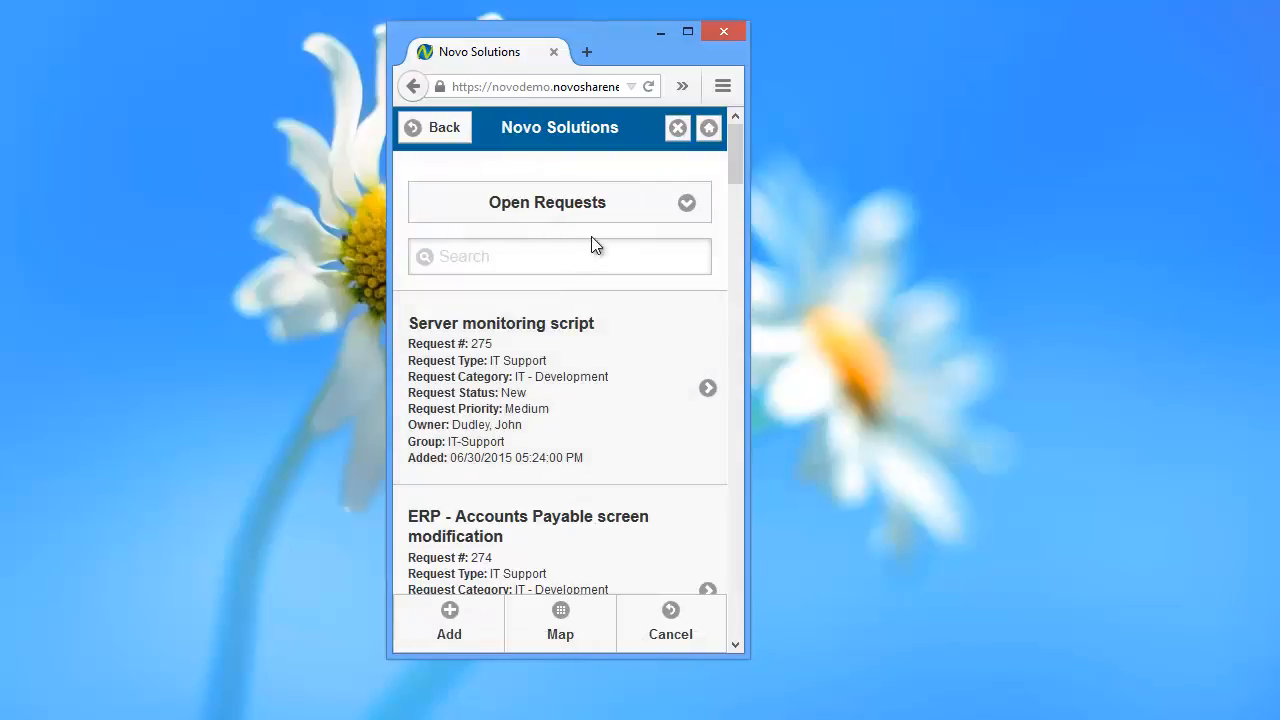
pyautogui.click(655, 217)
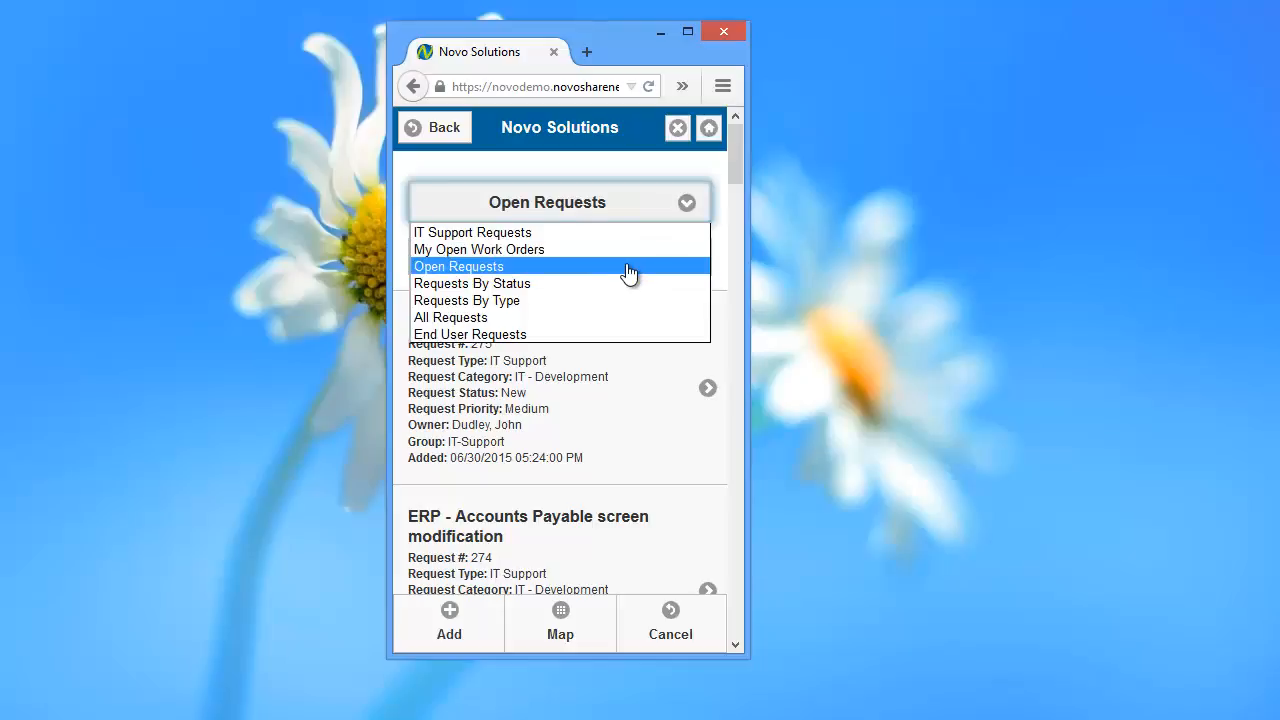
pyautogui.click(618, 318)
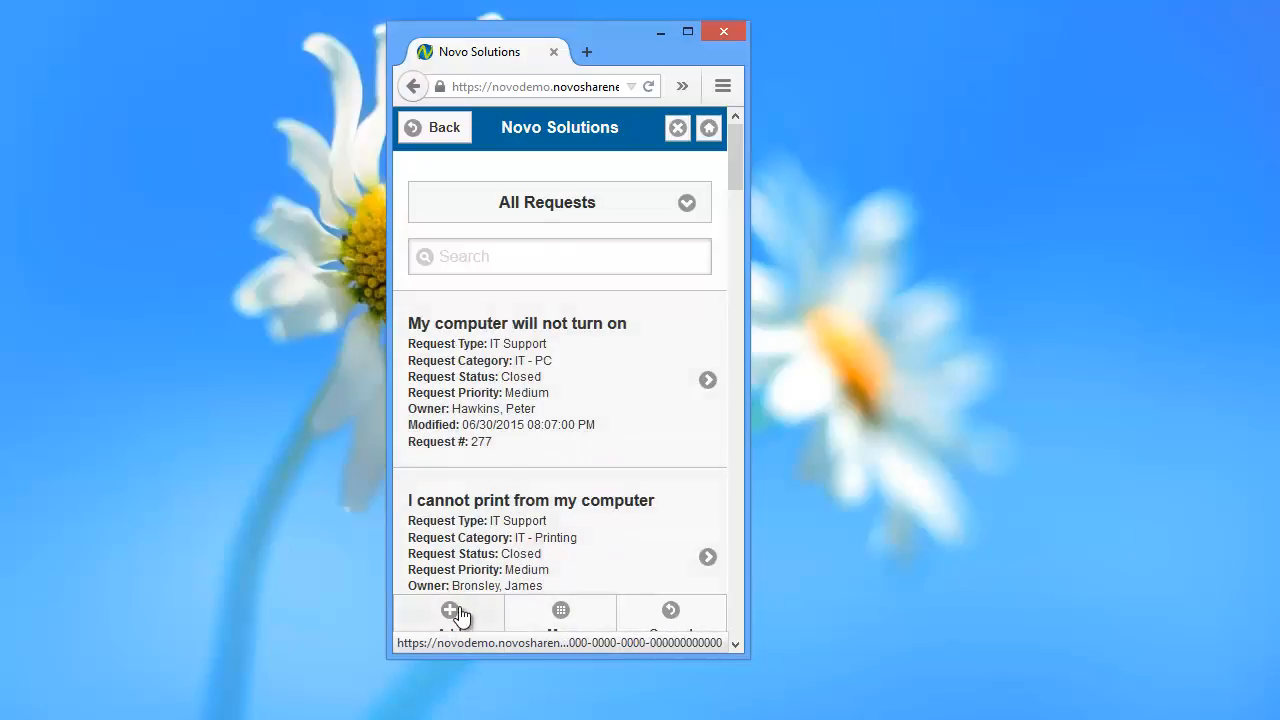
pyautogui.click(470, 360)
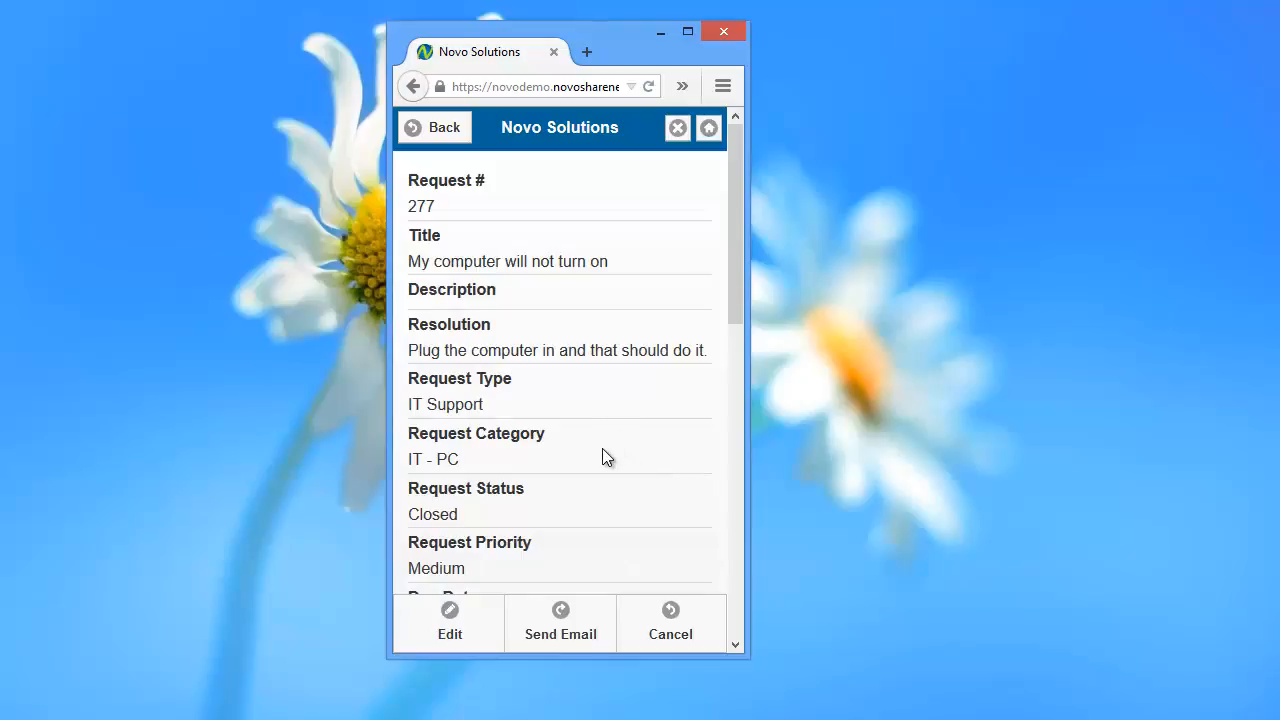
pyautogui.click(451, 630)
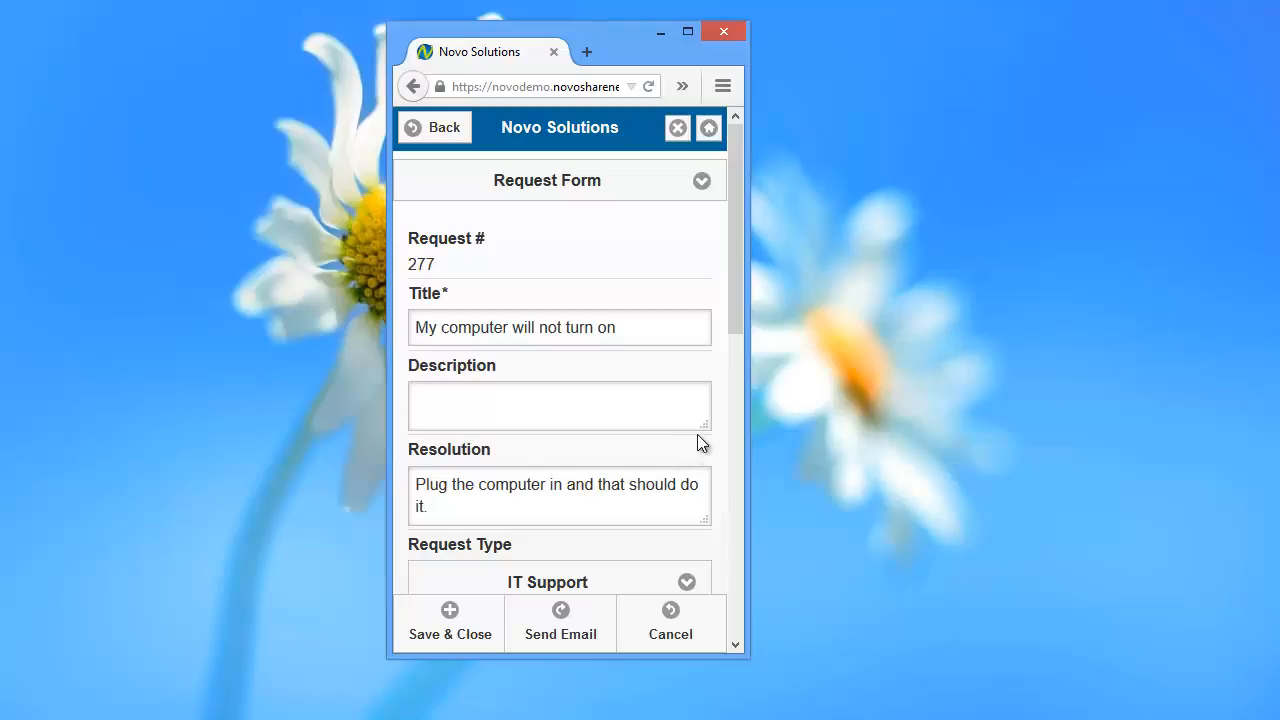
pyautogui.click(686, 634)
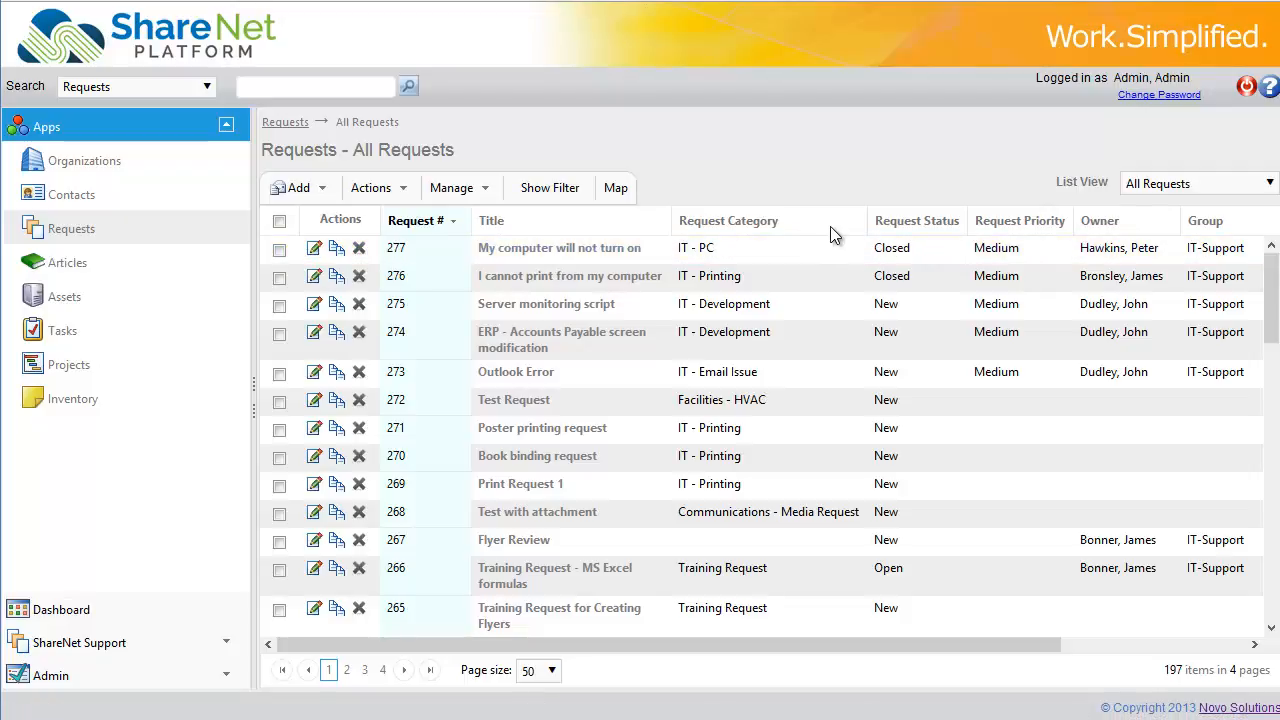
# View the desktop request list as Requests By Status, and show and hide its column filters.
pyautogui.click(1147, 185)
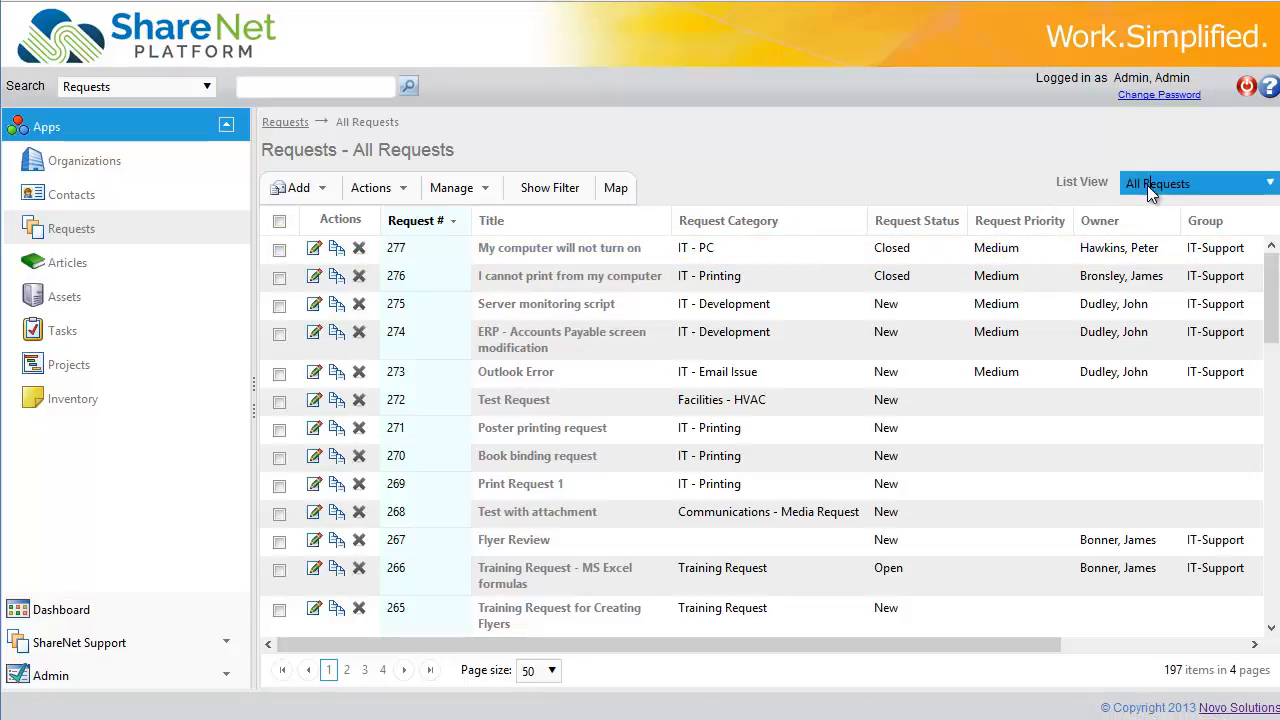
pyautogui.click(1156, 328)
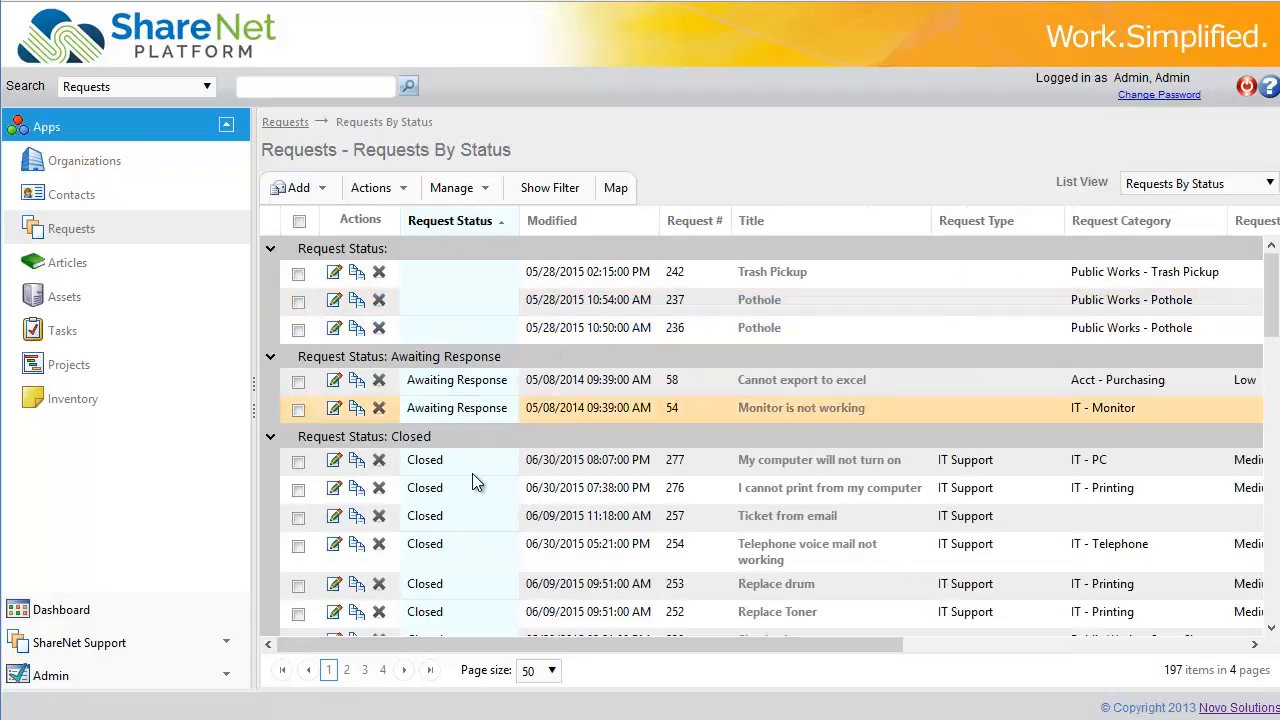
pyautogui.click(552, 203)
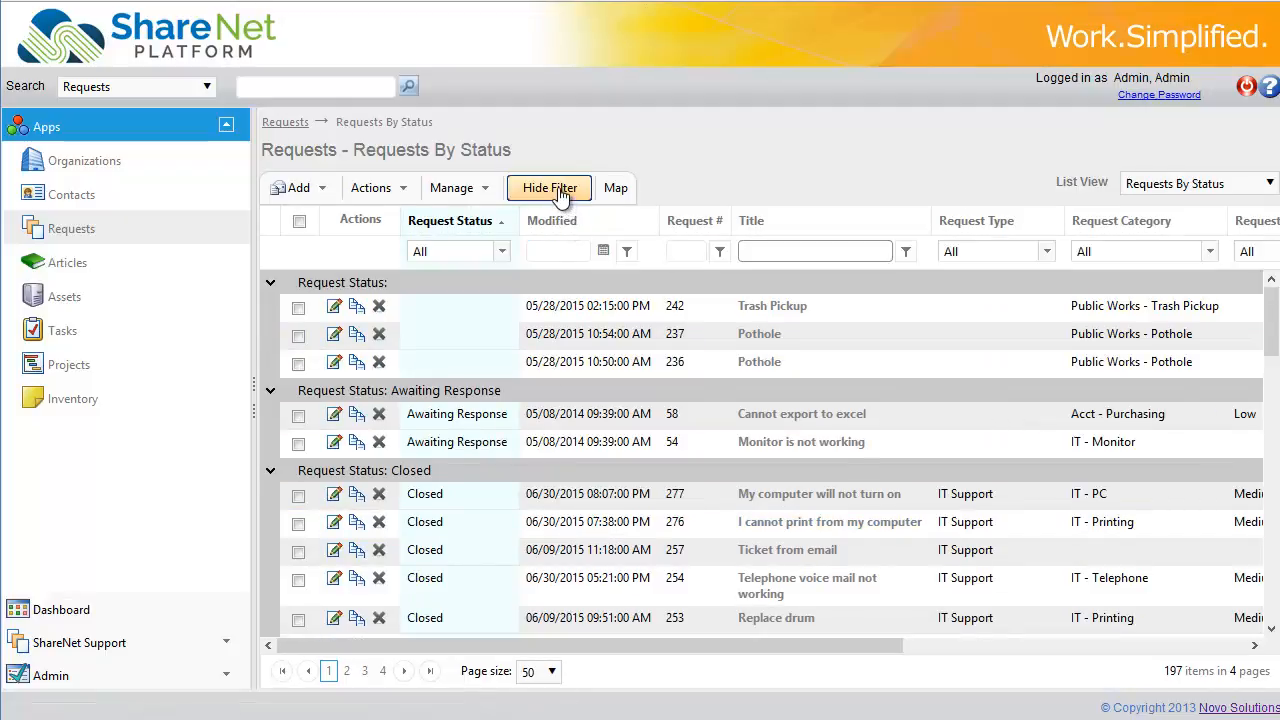
pyautogui.click(560, 195)
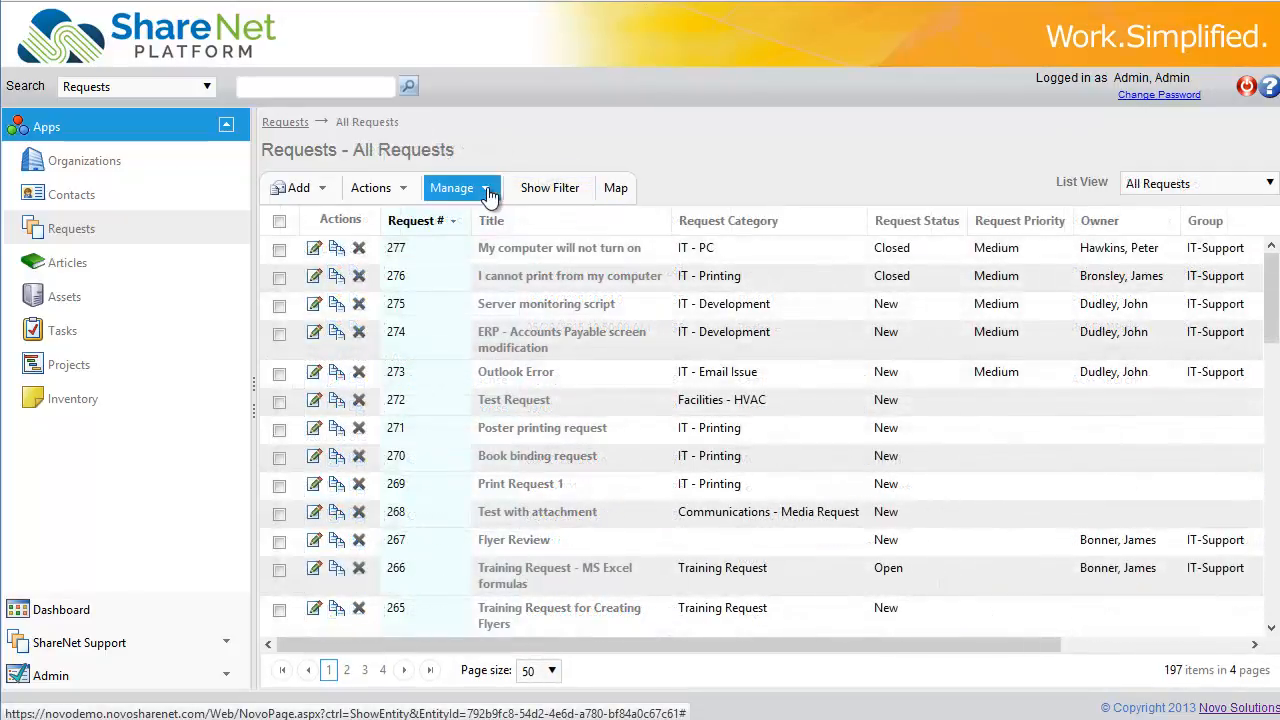
# Open the "2 Hour SLA Escalation" workflow from the business rules and workflows for requests.
pyautogui.click(489, 195)
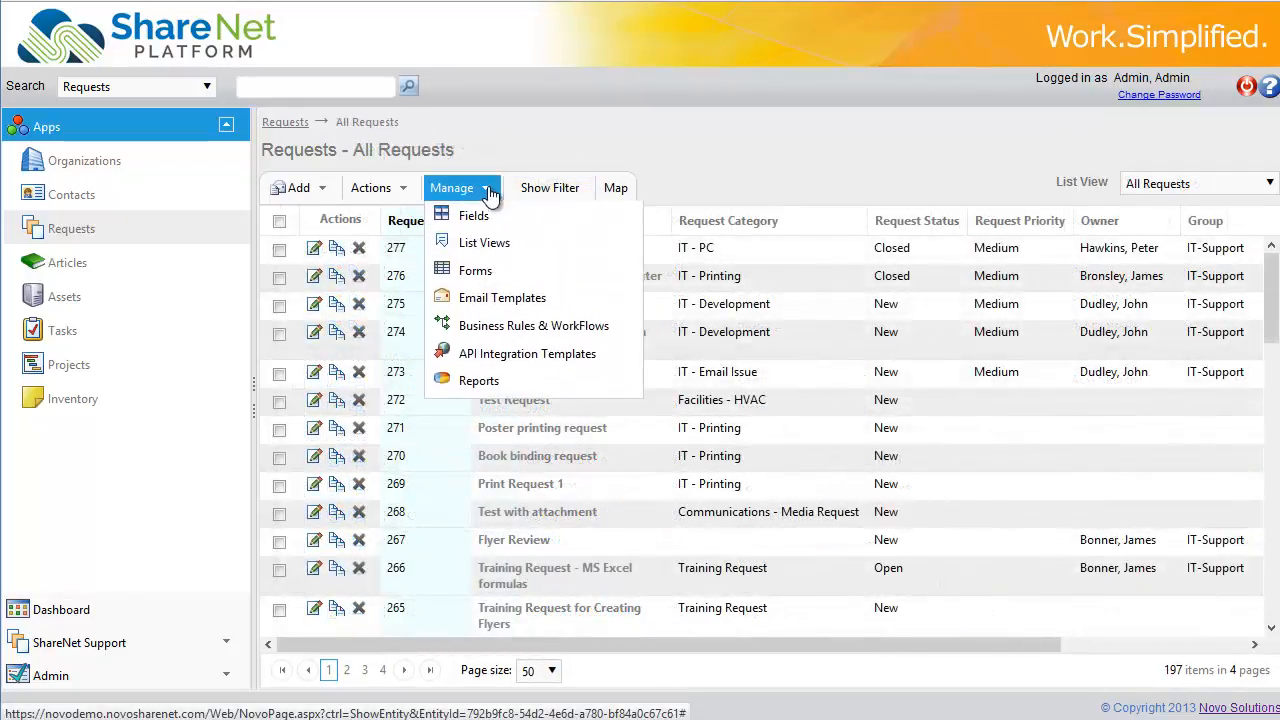
pyautogui.click(512, 333)
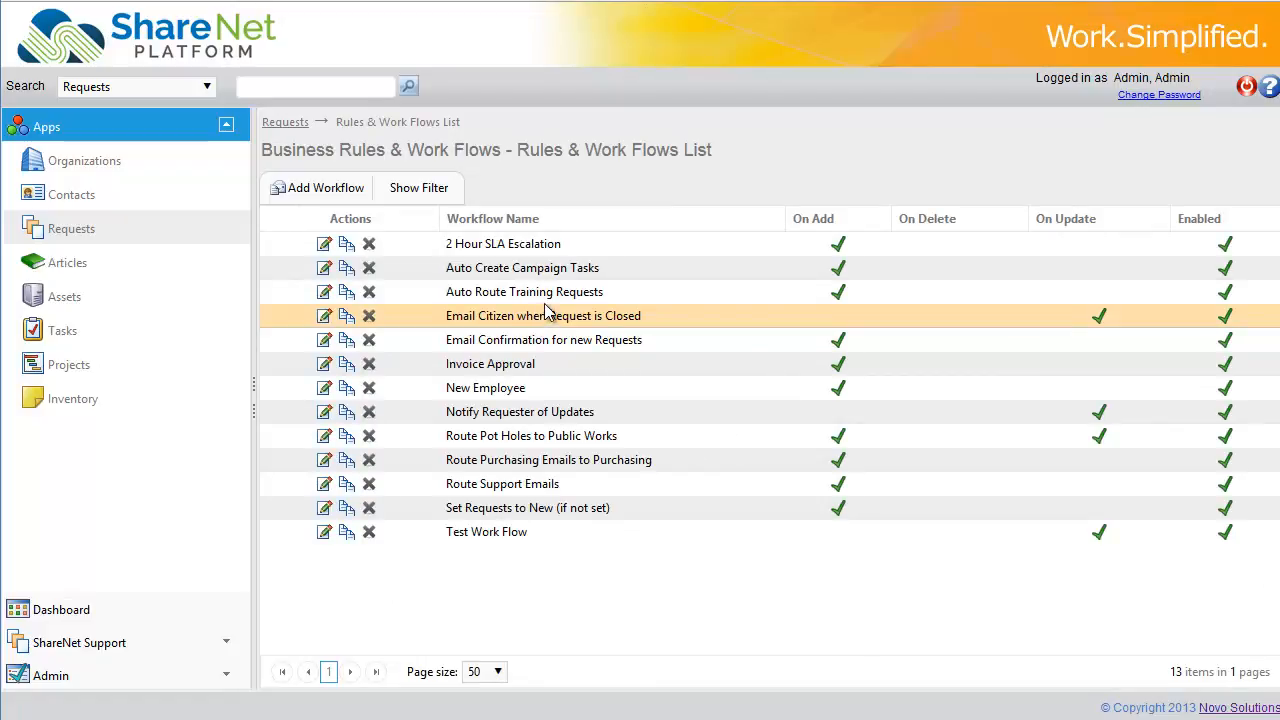
pyautogui.click(322, 244)
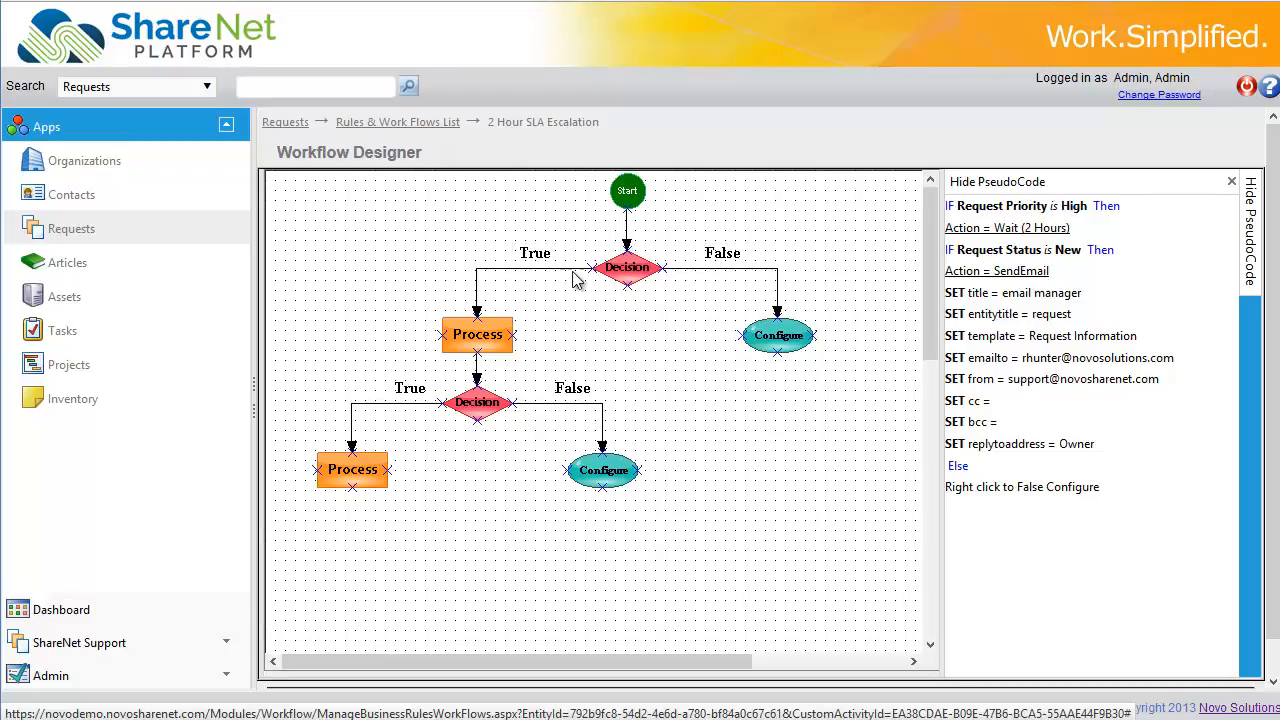
# In the first decision, try a Field Value Change condition for Request Status from Any Field Value to Closed, and cancel it.
pyautogui.click(622, 278)
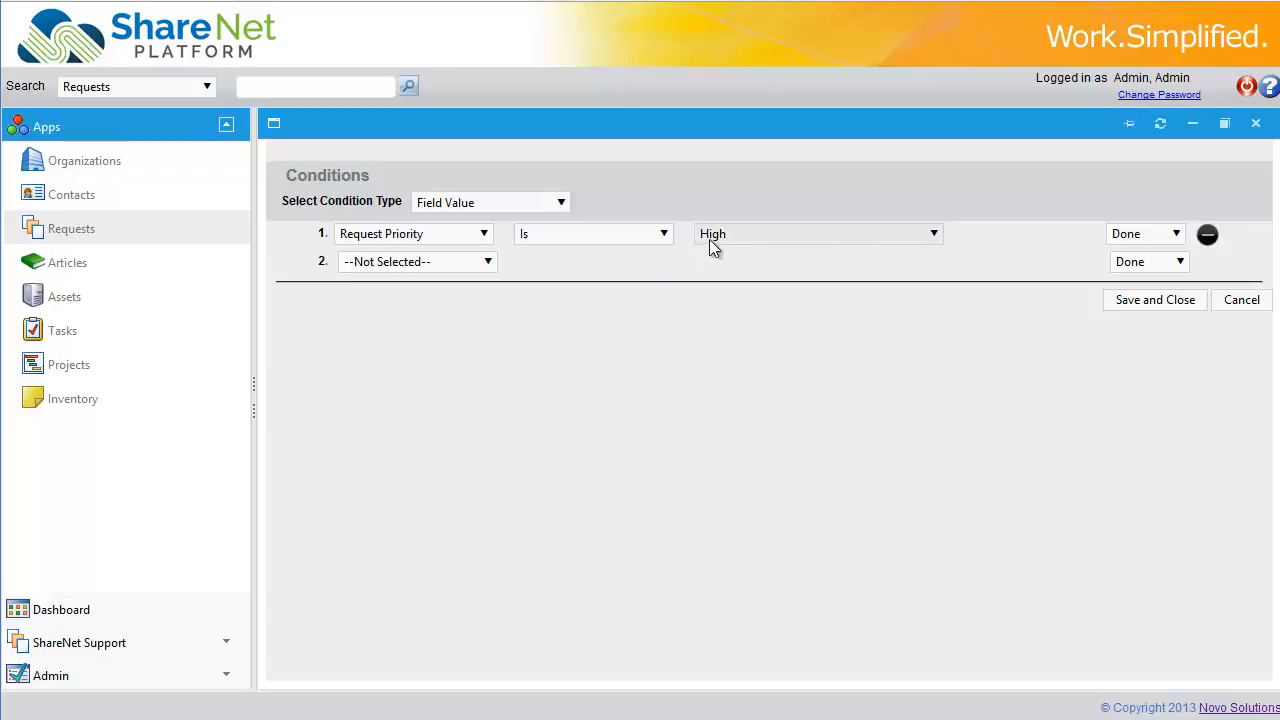
pyautogui.click(561, 204)
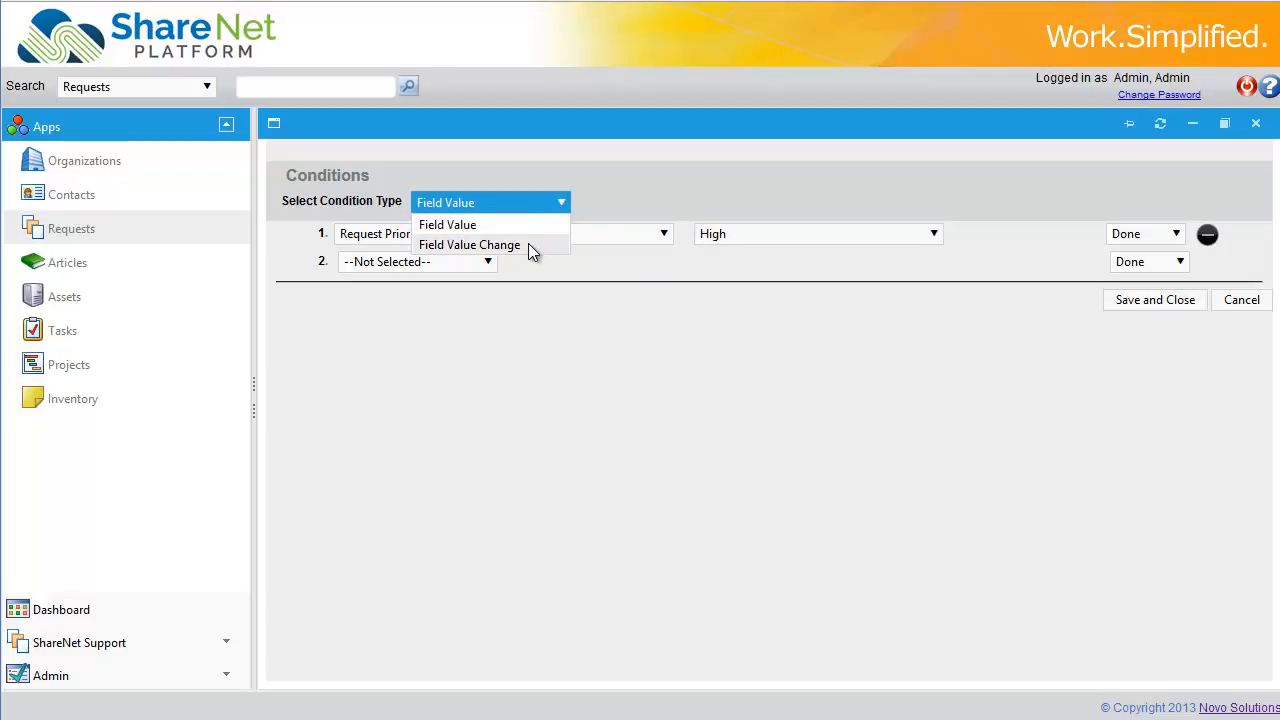
pyautogui.click(528, 245)
pyautogui.click(468, 233)
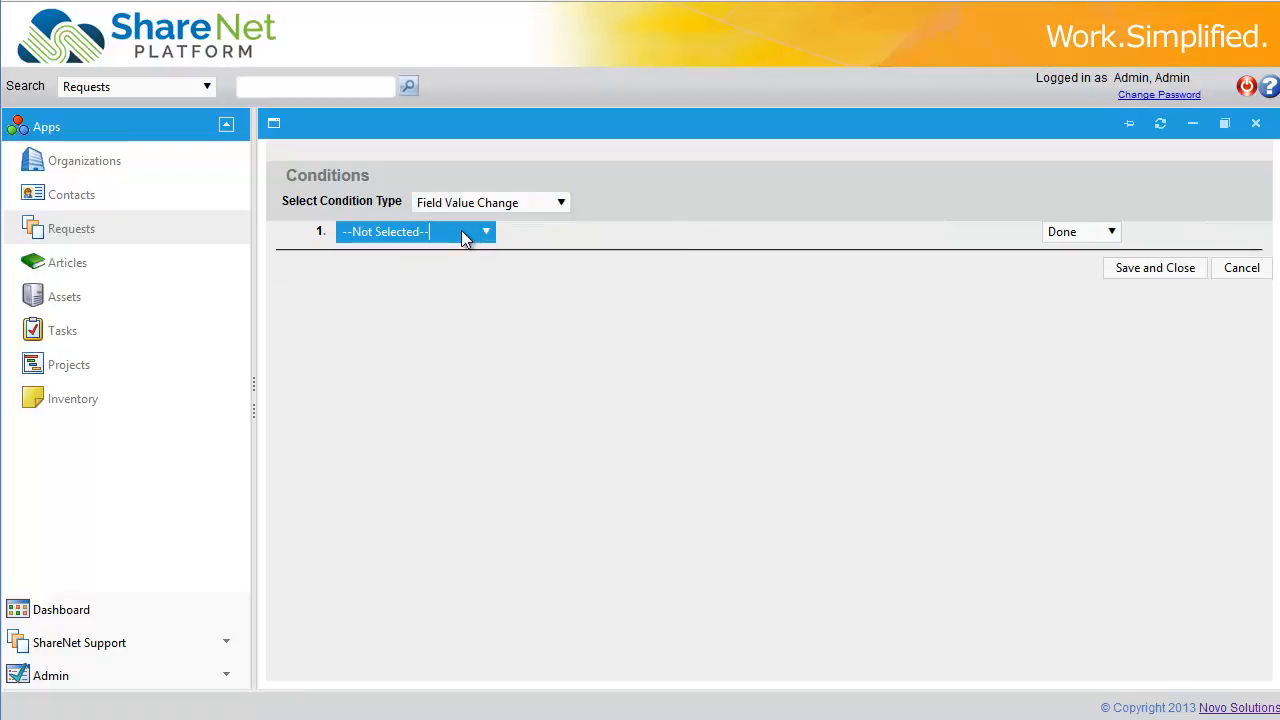
pyautogui.scroll(-4, 423, 517)
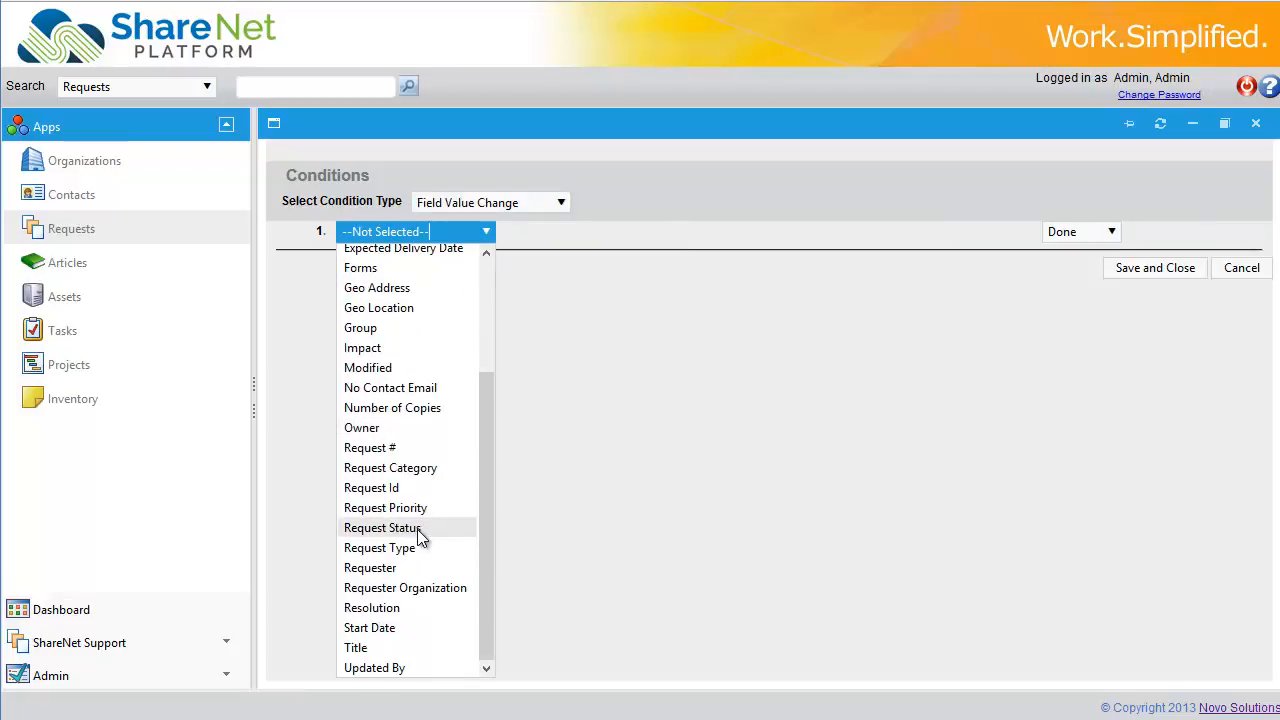
pyautogui.click(423, 529)
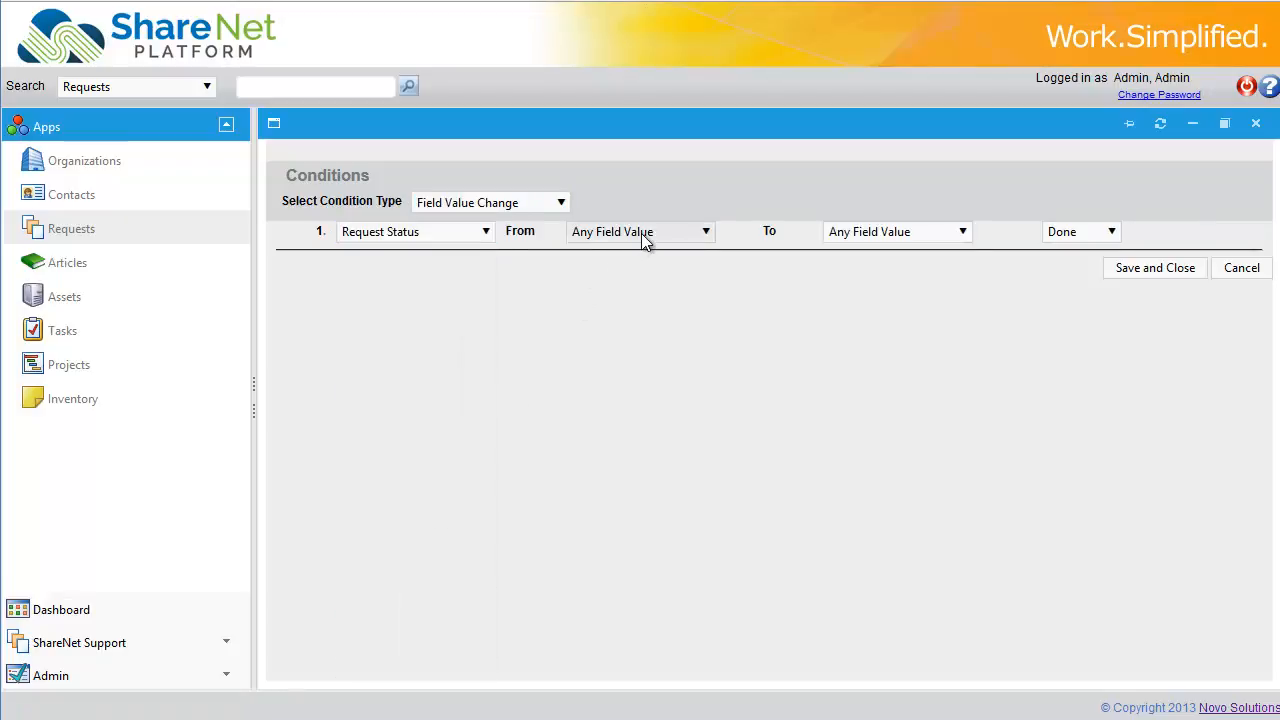
pyautogui.click(877, 231)
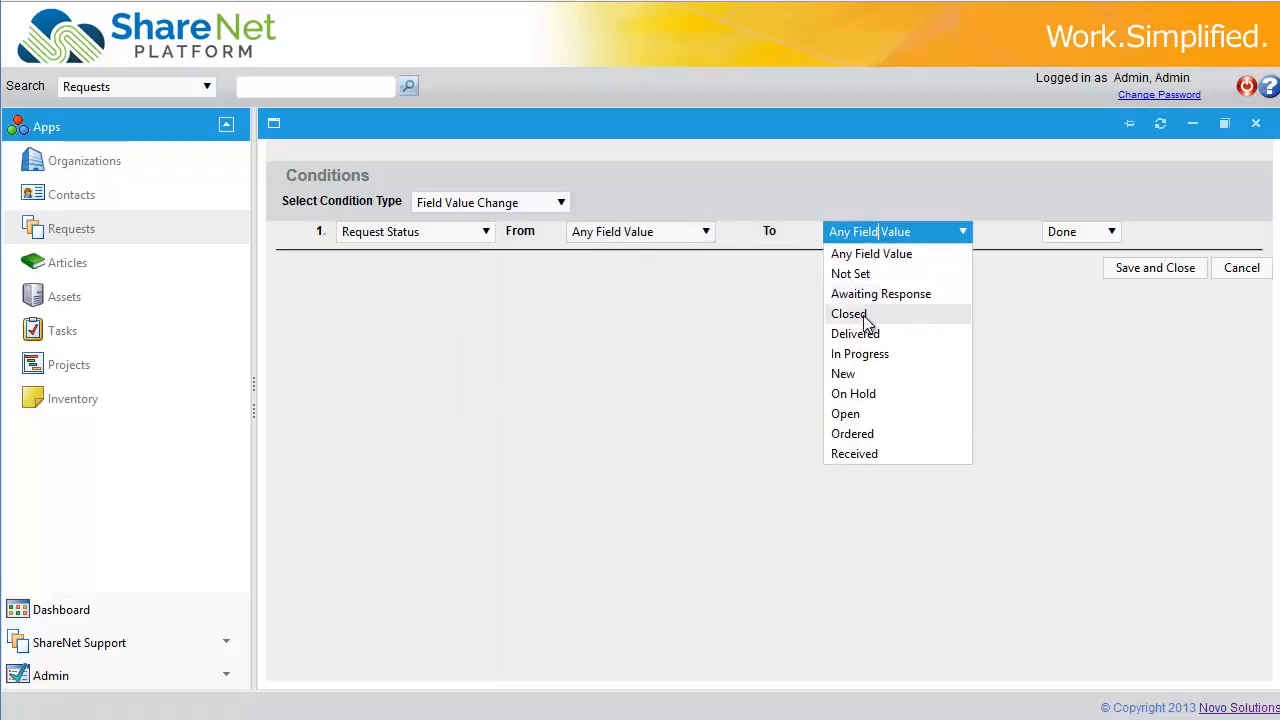
pyautogui.click(863, 311)
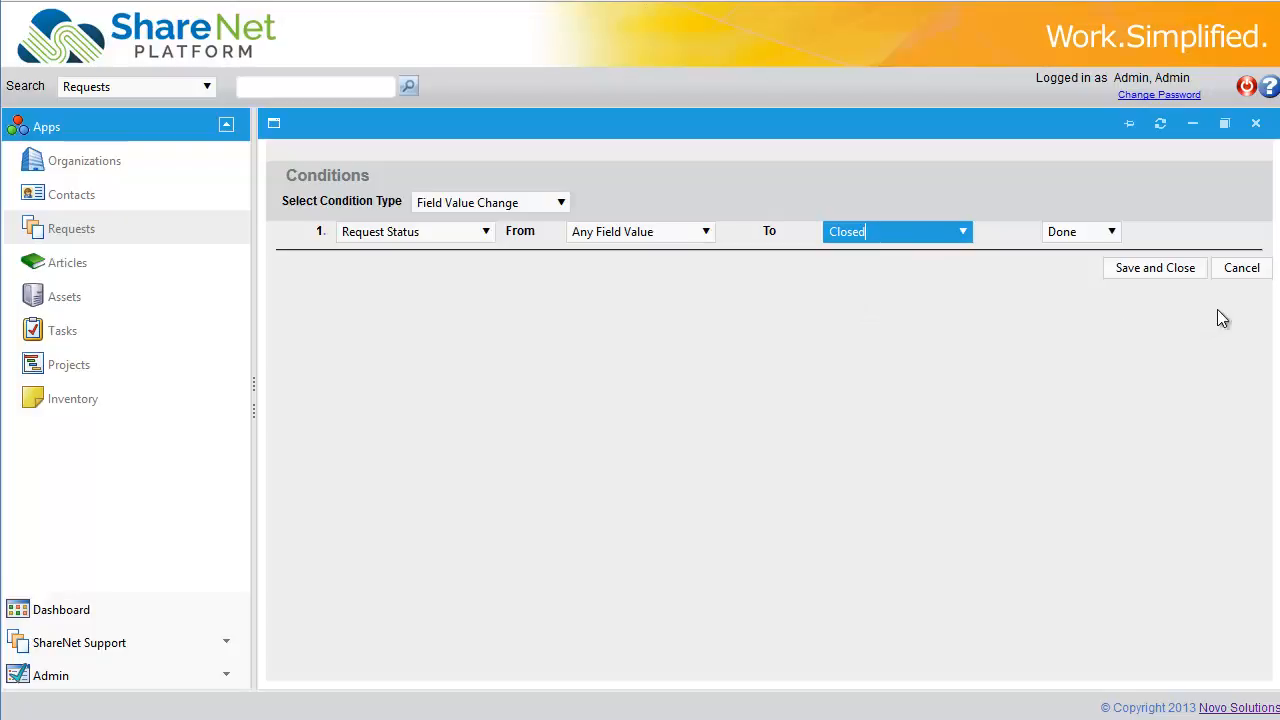
pyautogui.click(1243, 272)
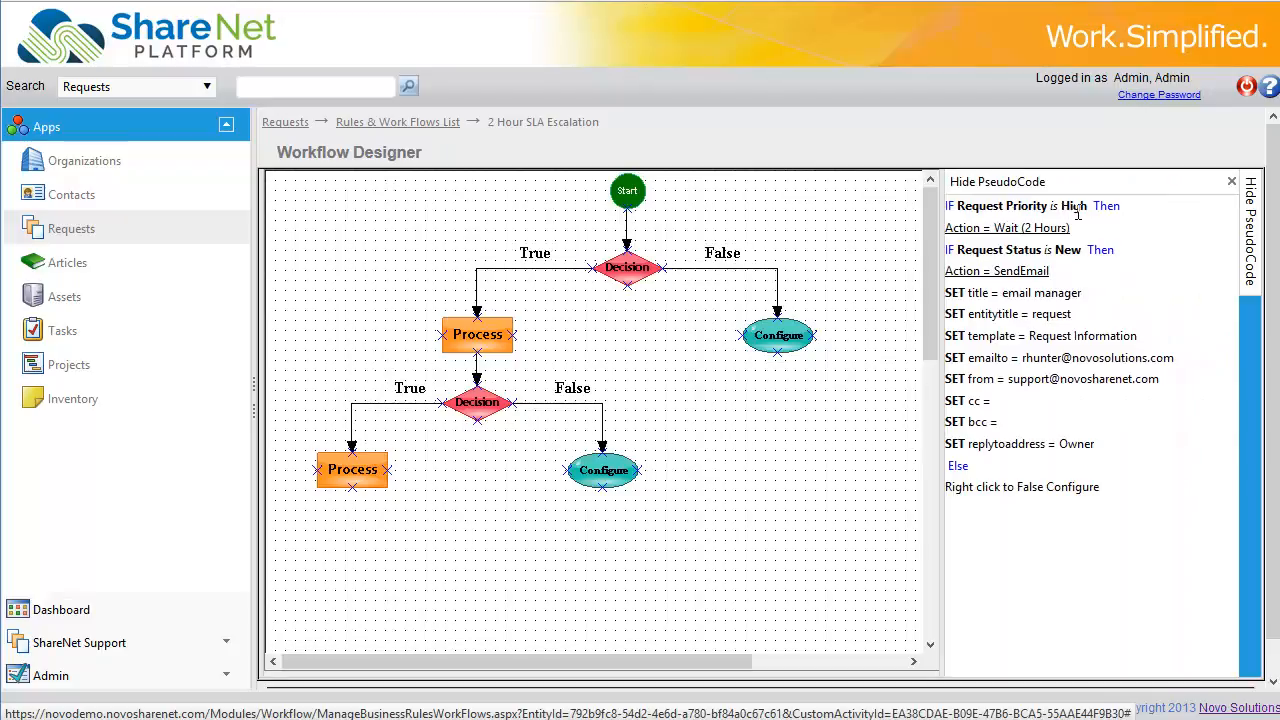
# Examine the Wait settings of the first process and its available action types, and close them without changes.
pyautogui.doubleClick(479, 336)
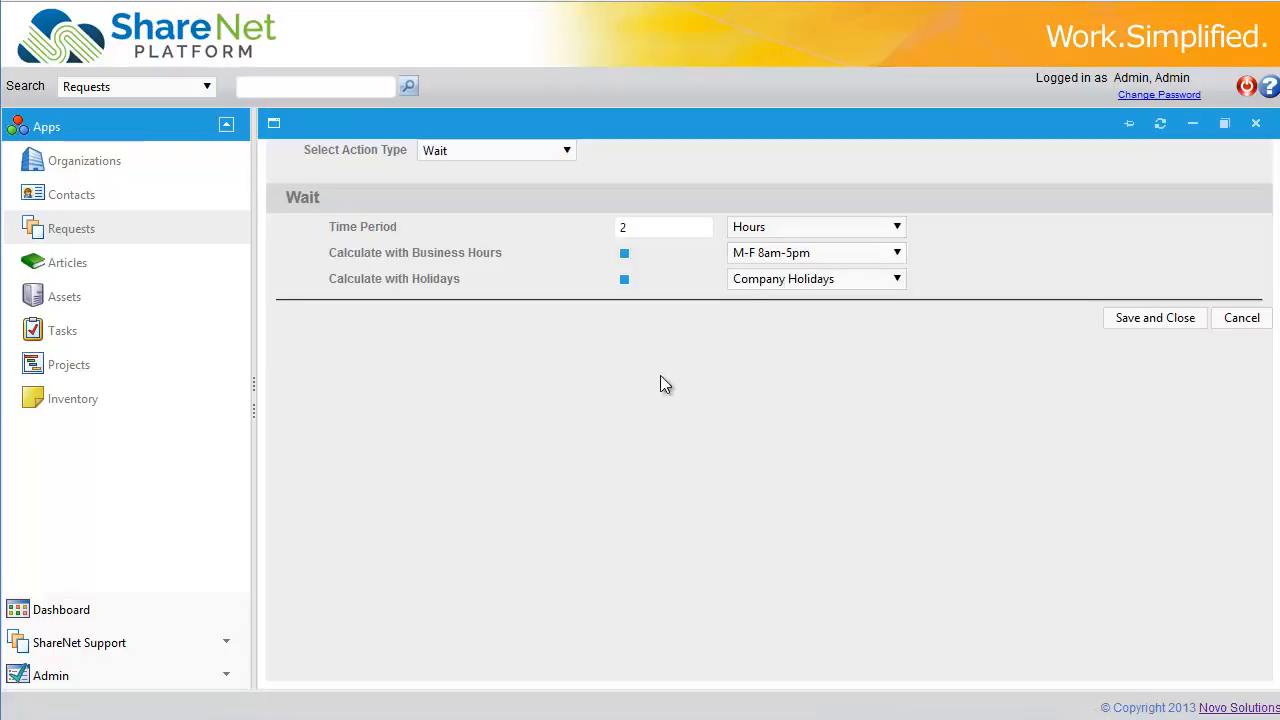
pyautogui.click(567, 151)
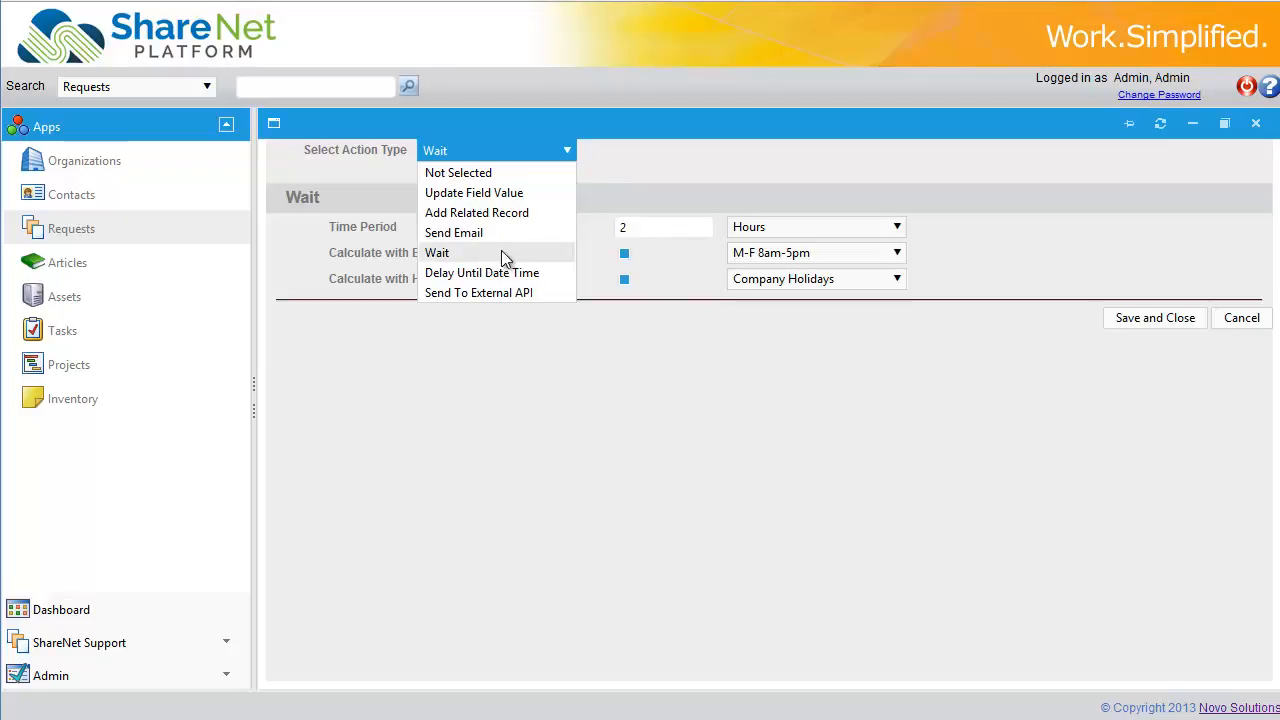
pyautogui.click(701, 190)
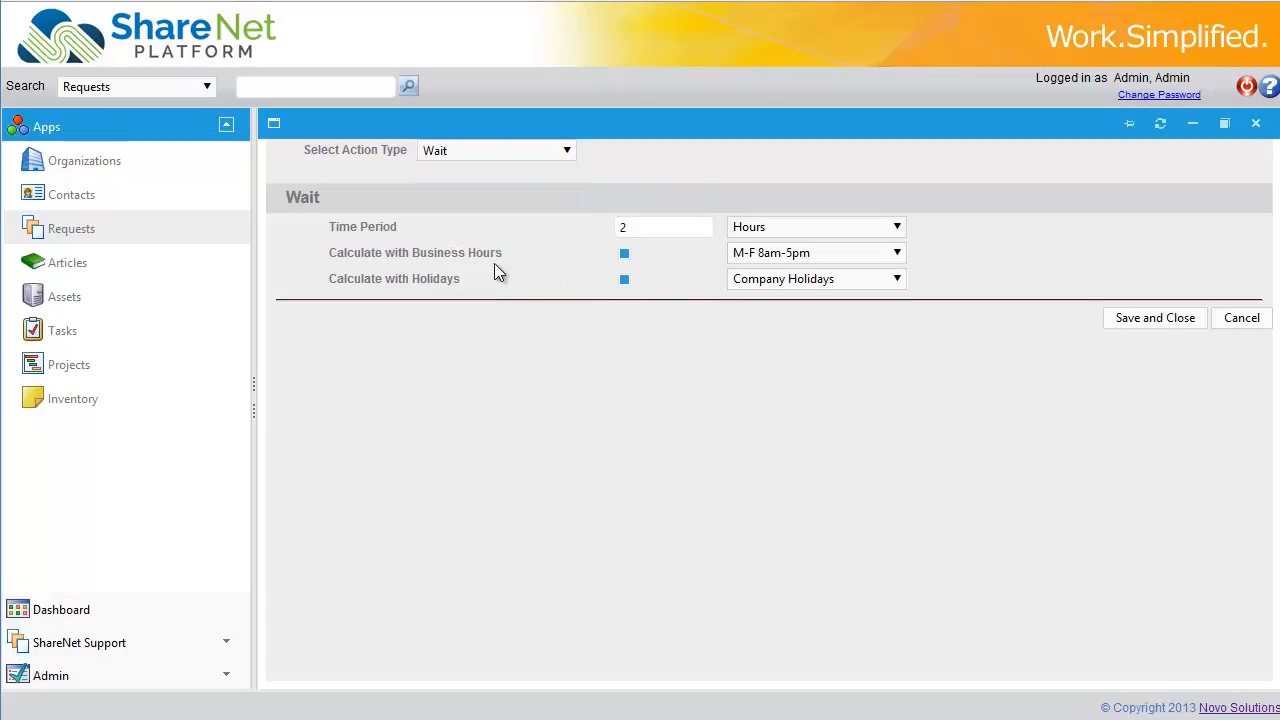
pyautogui.click(540, 155)
pyautogui.click(540, 153)
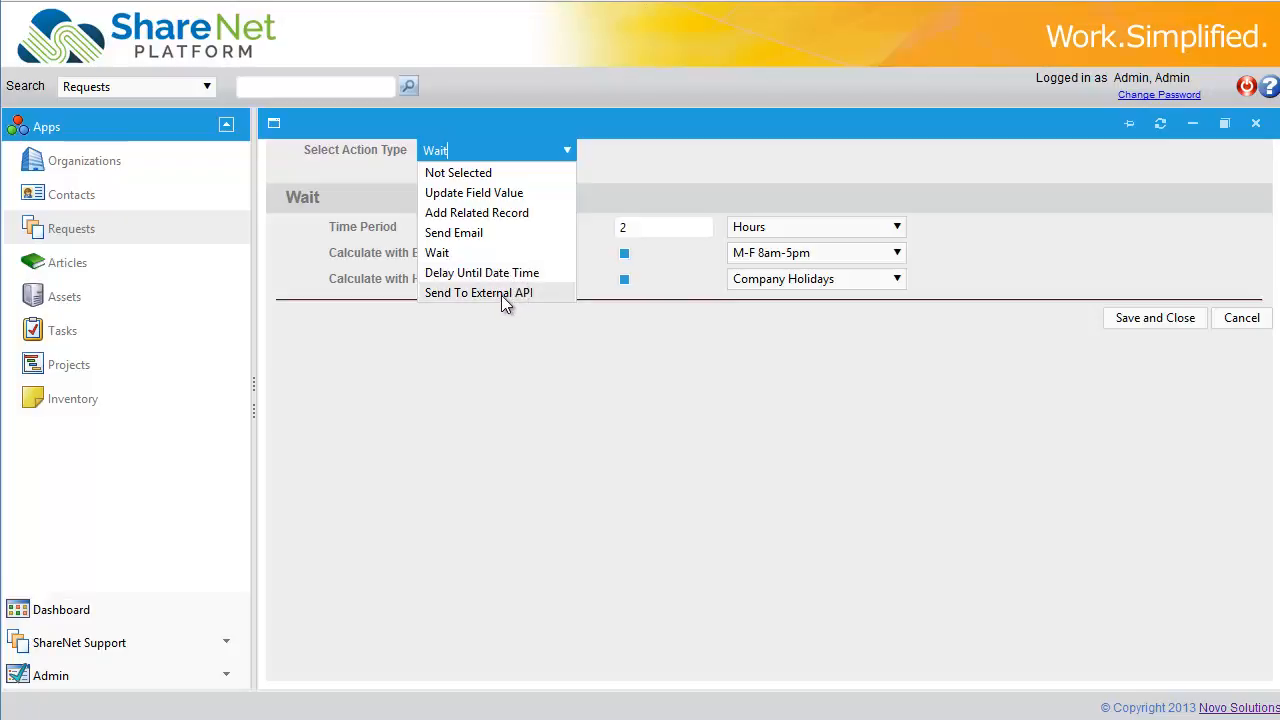
pyautogui.click(596, 318)
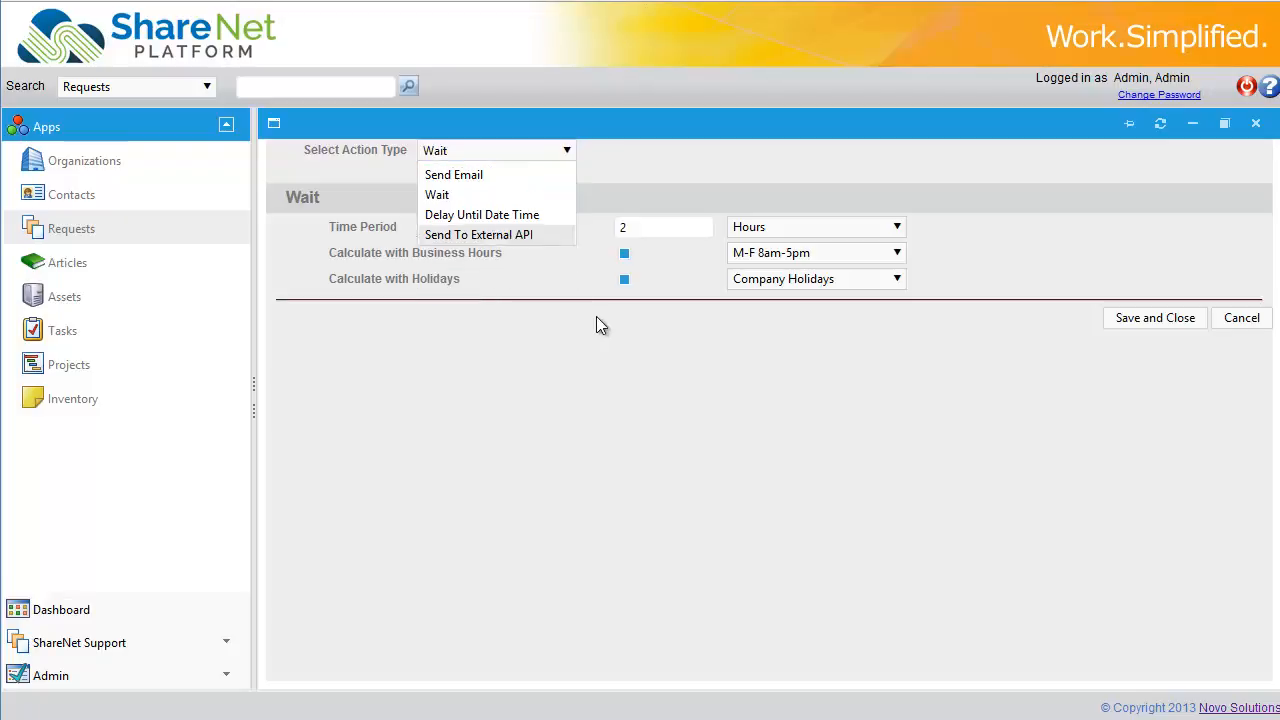
pyautogui.click(1235, 320)
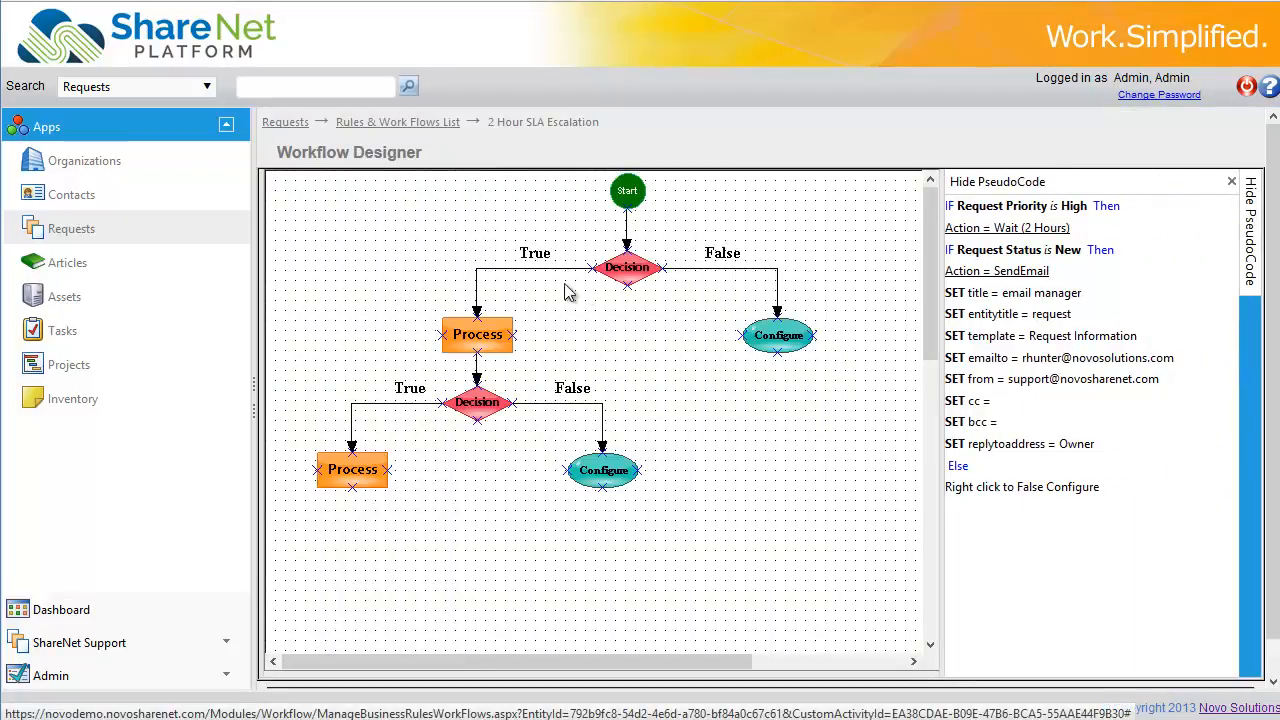
# Examine the second decision's condition and the final process's Send Email settings and template choices, without saving changes.
pyautogui.doubleClick(481, 406)
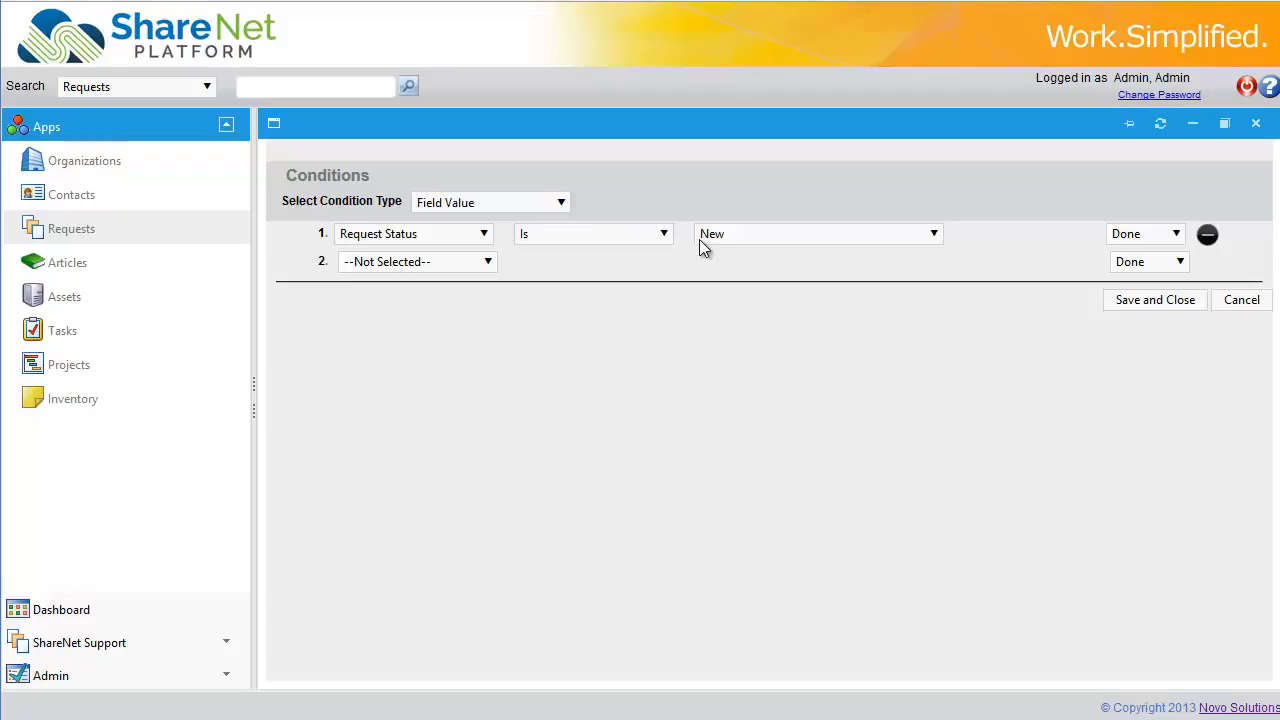
pyautogui.click(1243, 303)
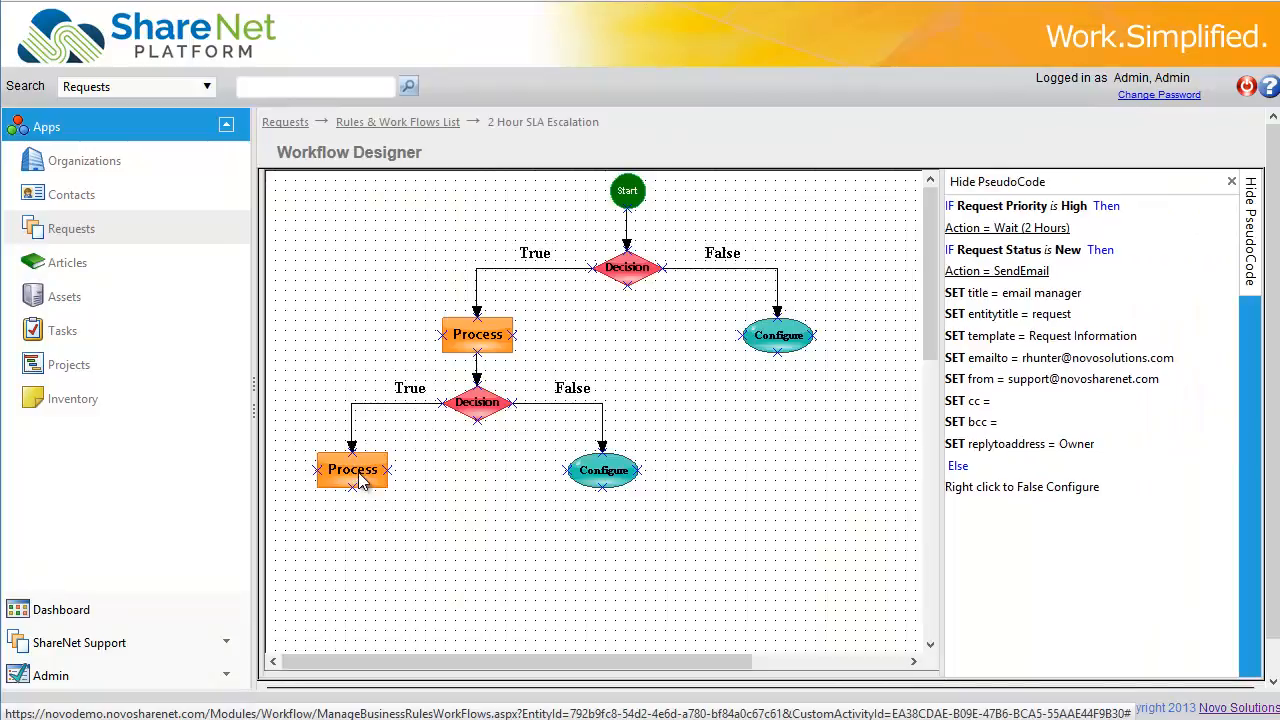
pyautogui.doubleClick(358, 477)
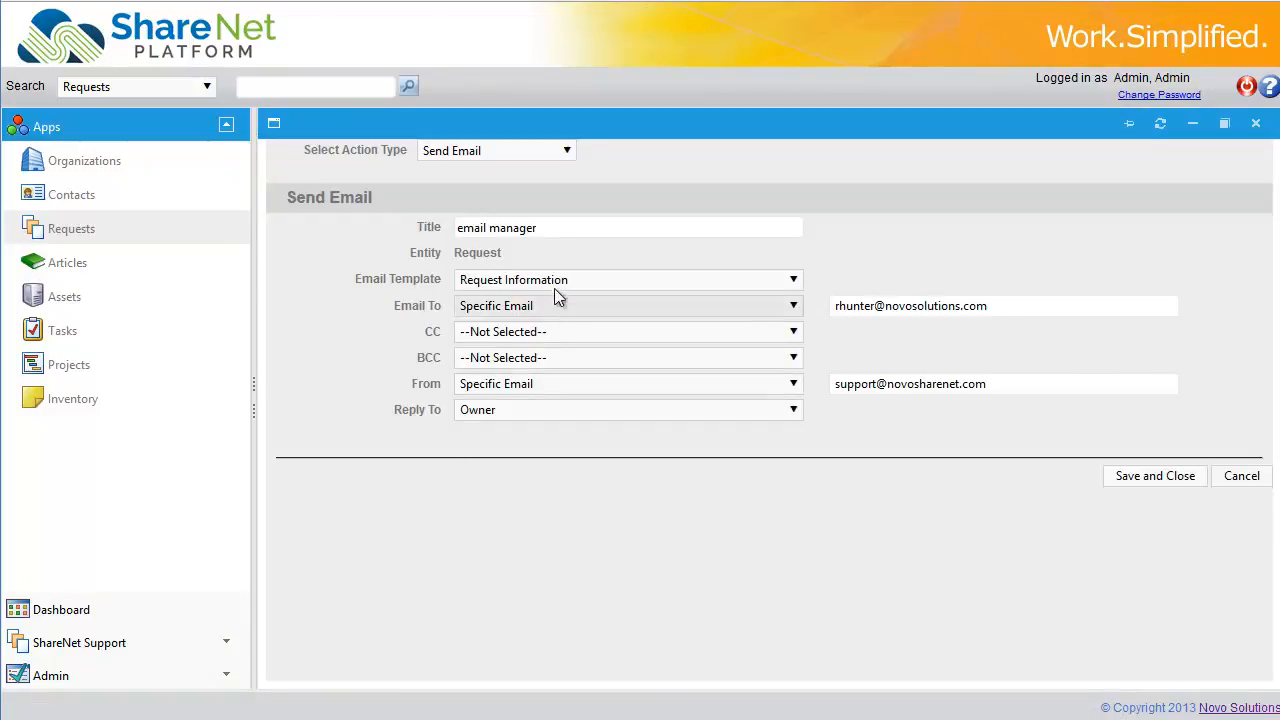
pyautogui.click(493, 283)
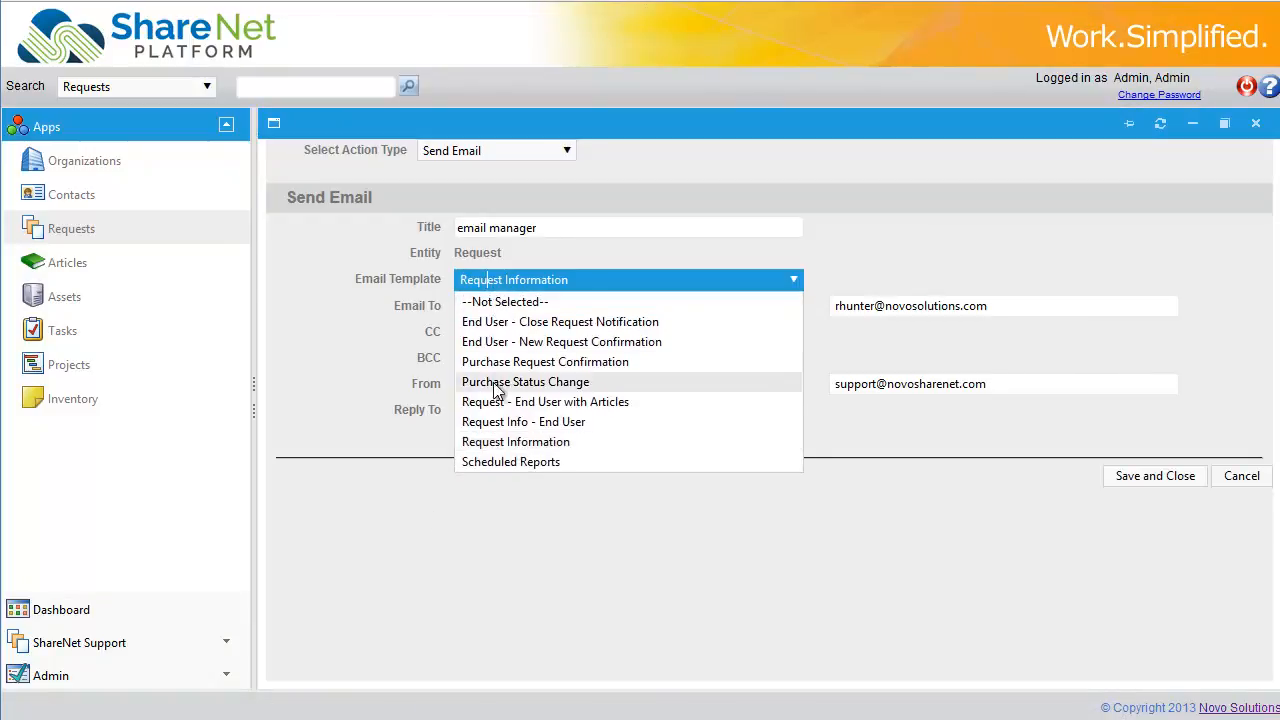
pyautogui.click(398, 325)
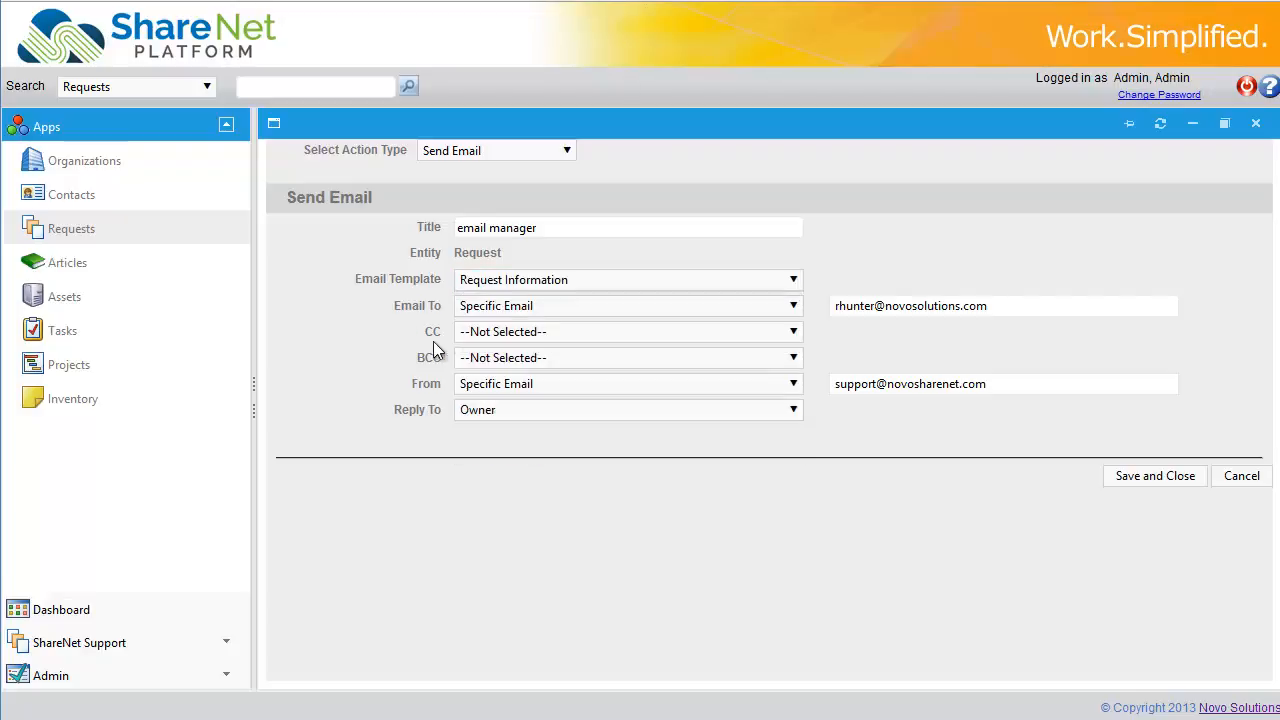
pyautogui.click(1243, 477)
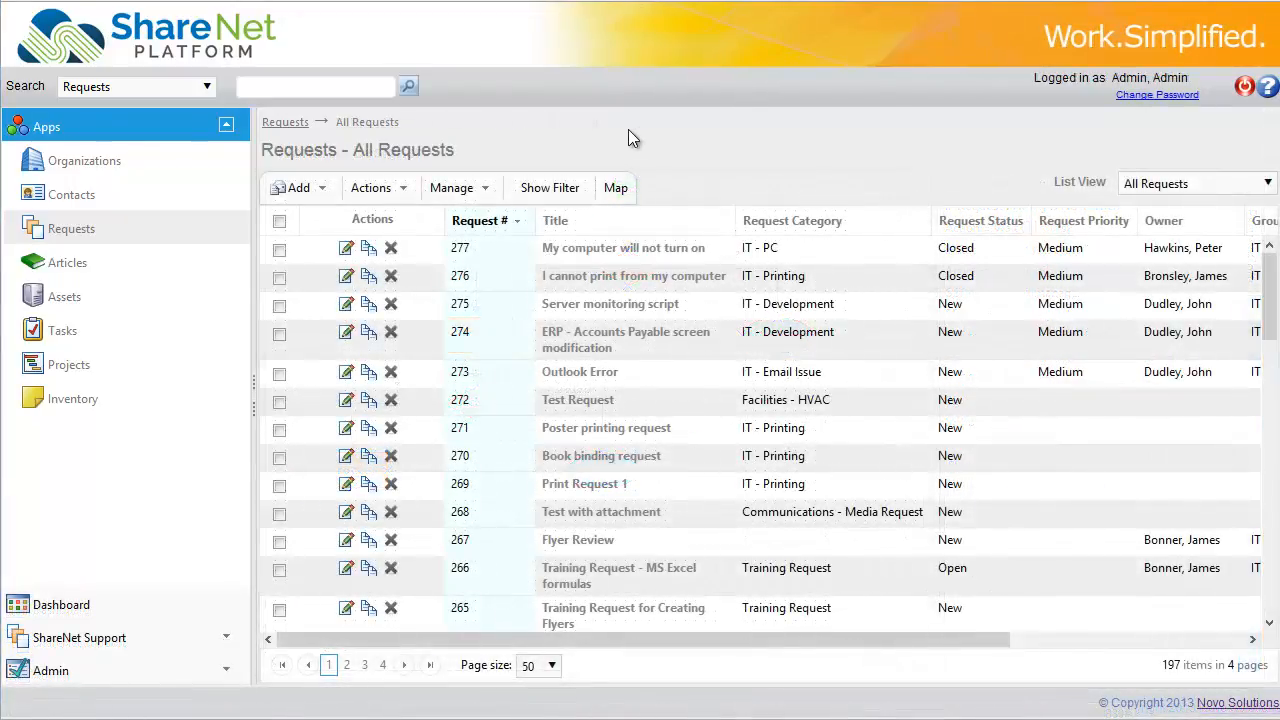
# Open the "End User - New Request Confirmation" email template for requests and examine its subject and body.
pyautogui.click(487, 189)
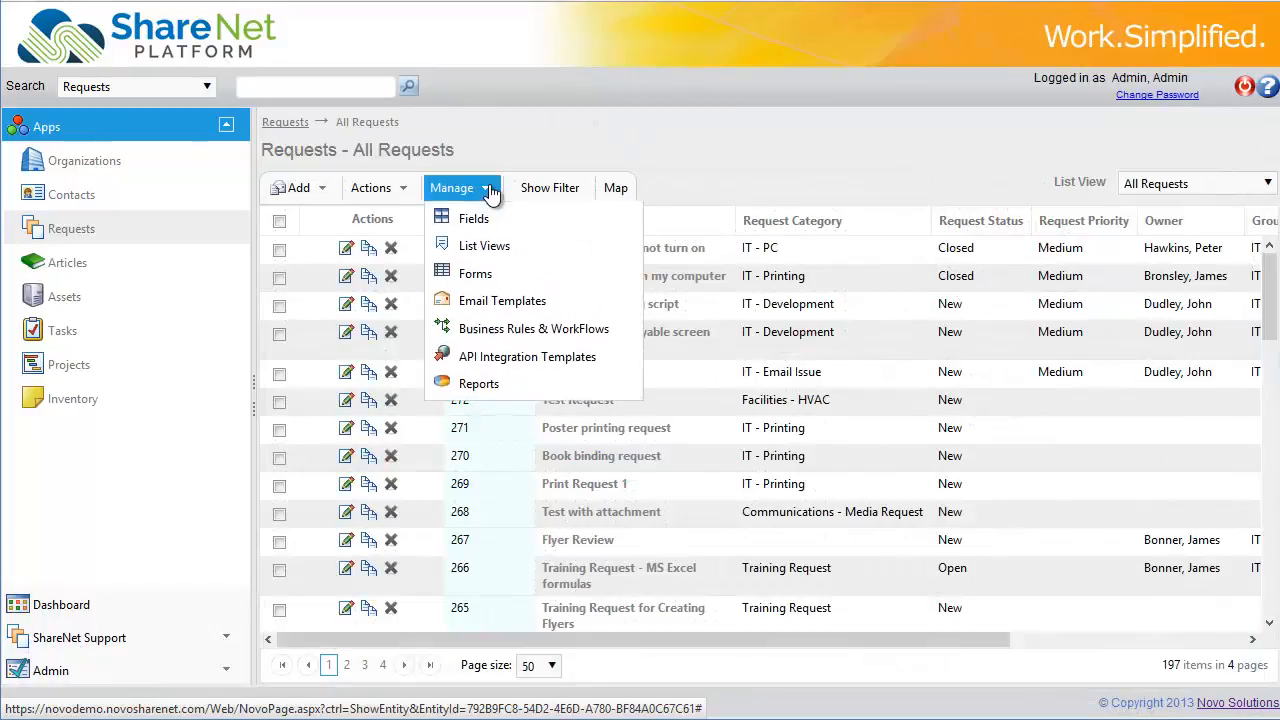
pyautogui.click(490, 302)
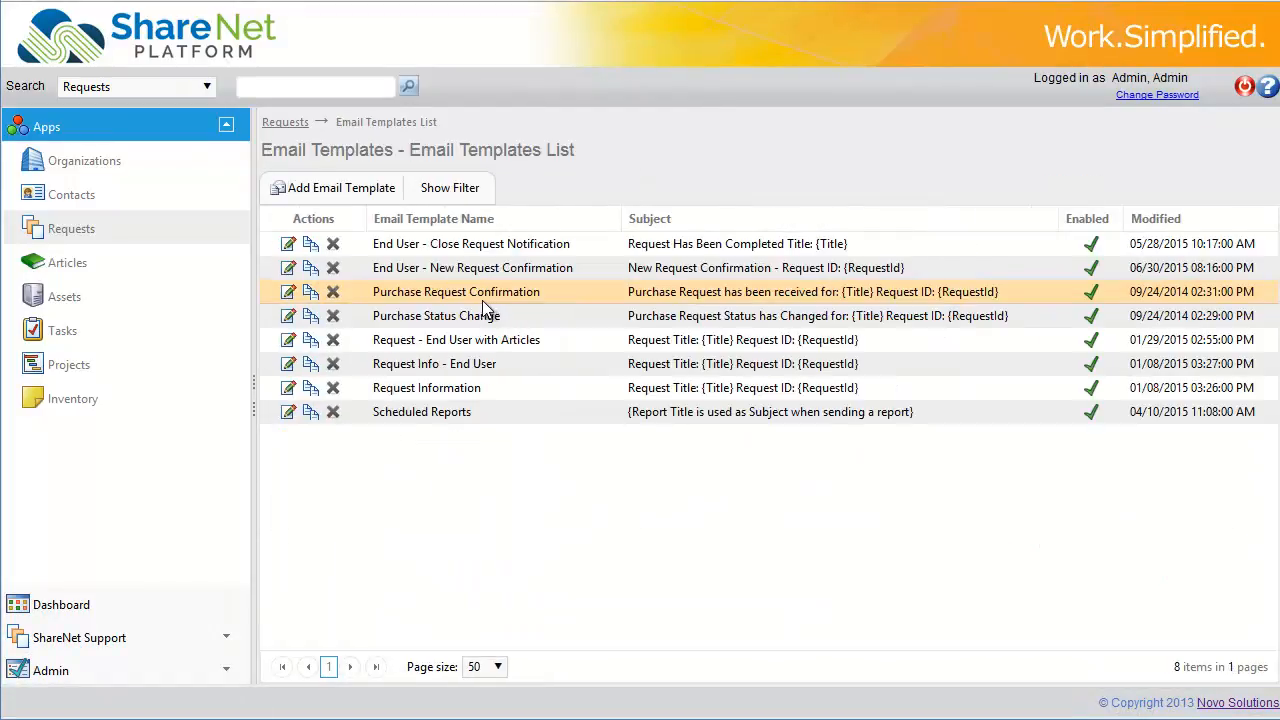
pyautogui.click(288, 268)
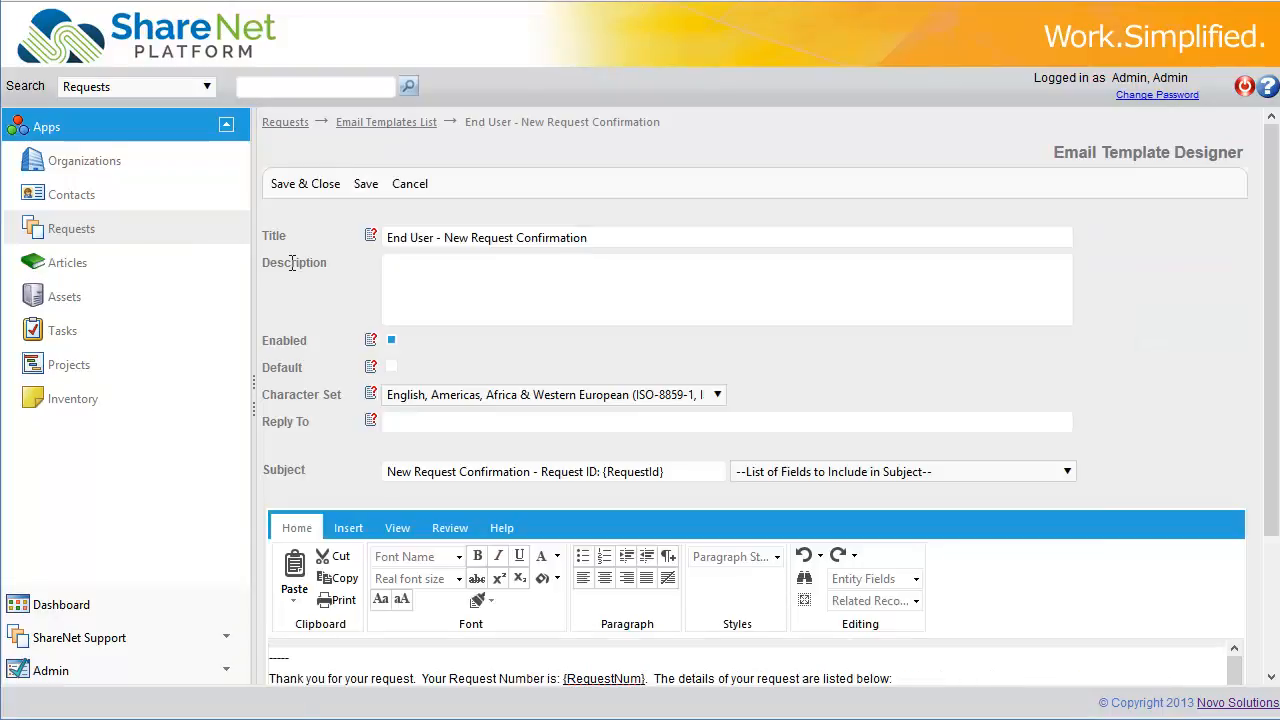
pyautogui.scroll(-2, 440, 422)
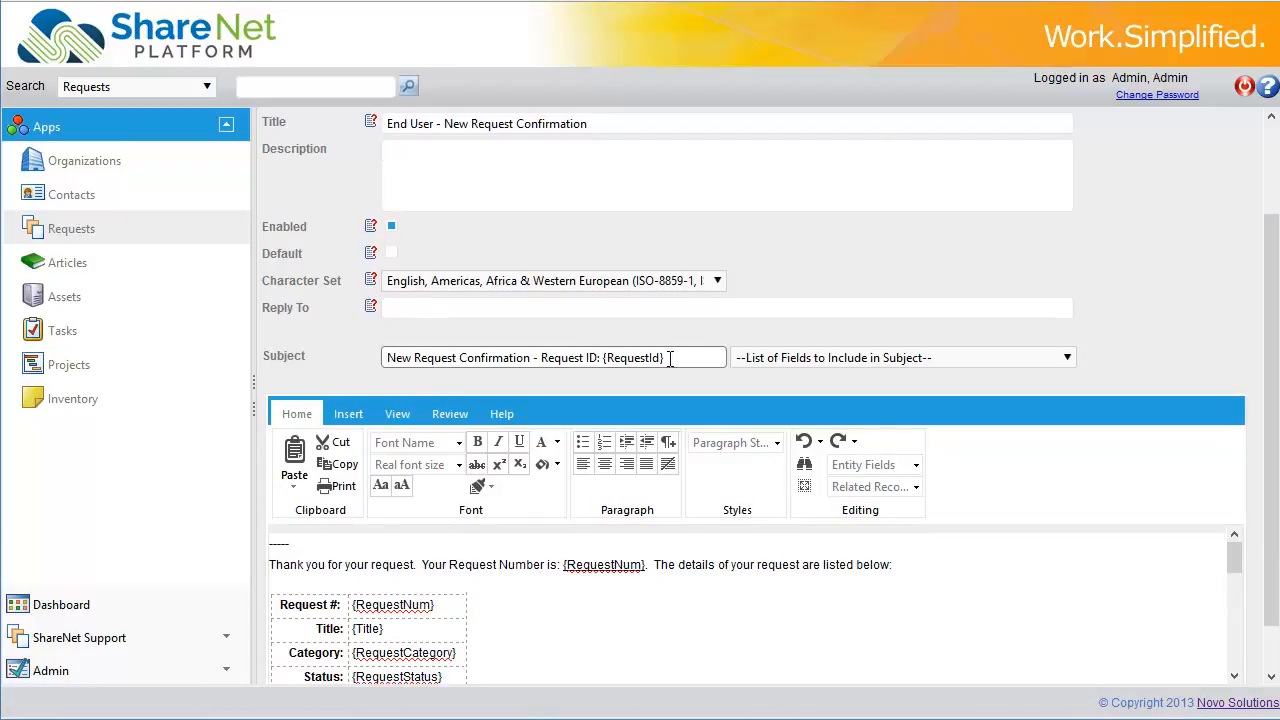
pyautogui.scroll(-1, 630, 406)
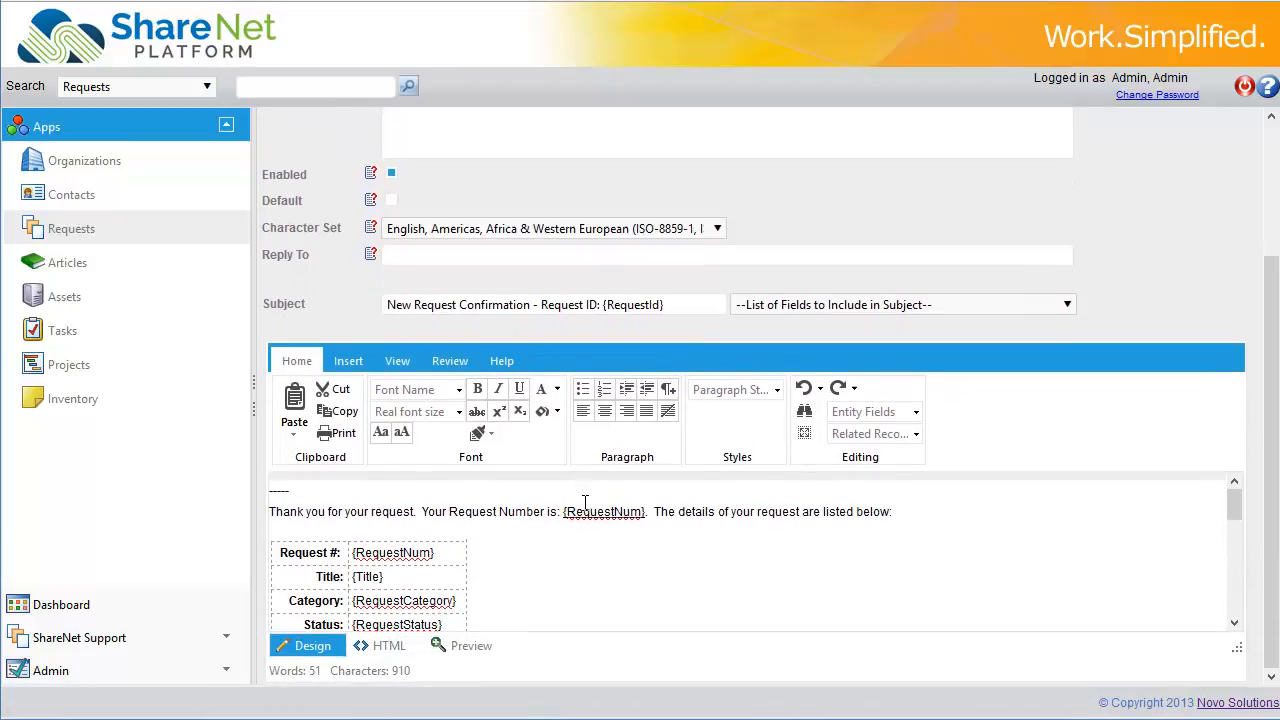
# Delete the {Title} placeholder in the template's details table and insert the Title entity field in its place.
pyautogui.moveTo(384, 577)
pyautogui.mouseDown()
pyautogui.moveTo(352, 578)
pyautogui.moveTo(364, 588)
pyautogui.mouseUp()
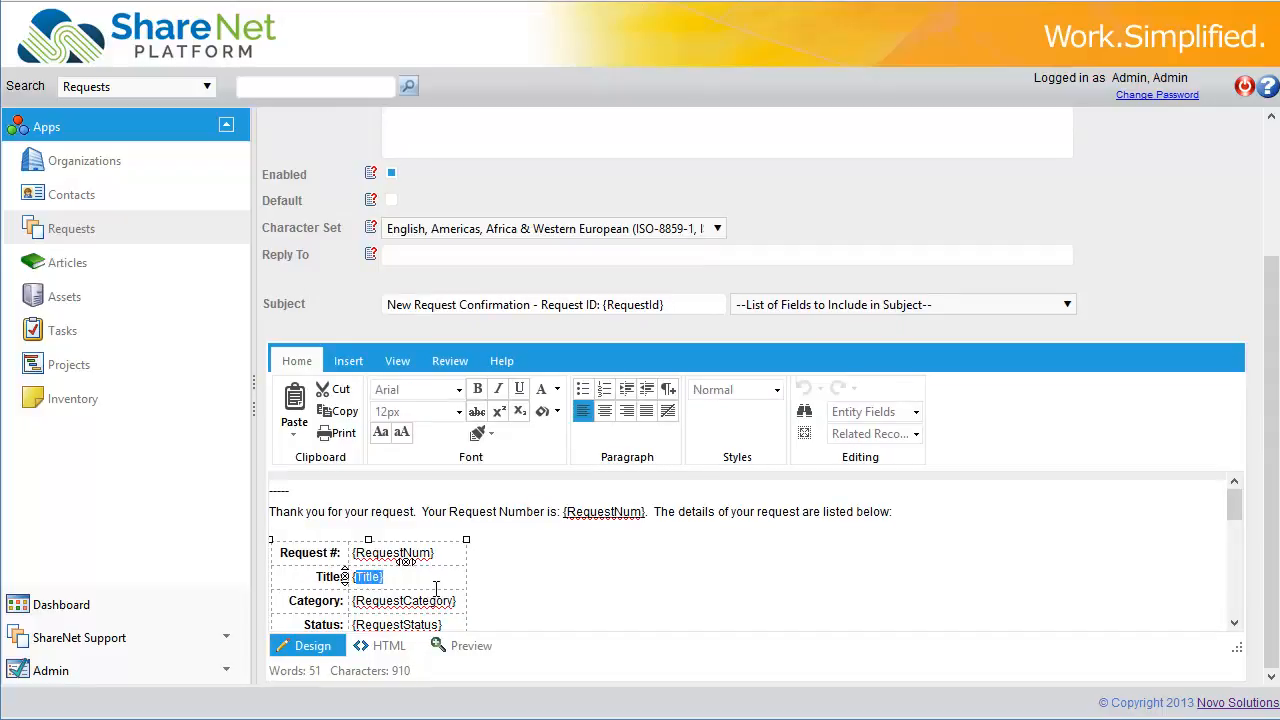
pyautogui.press('Delete')
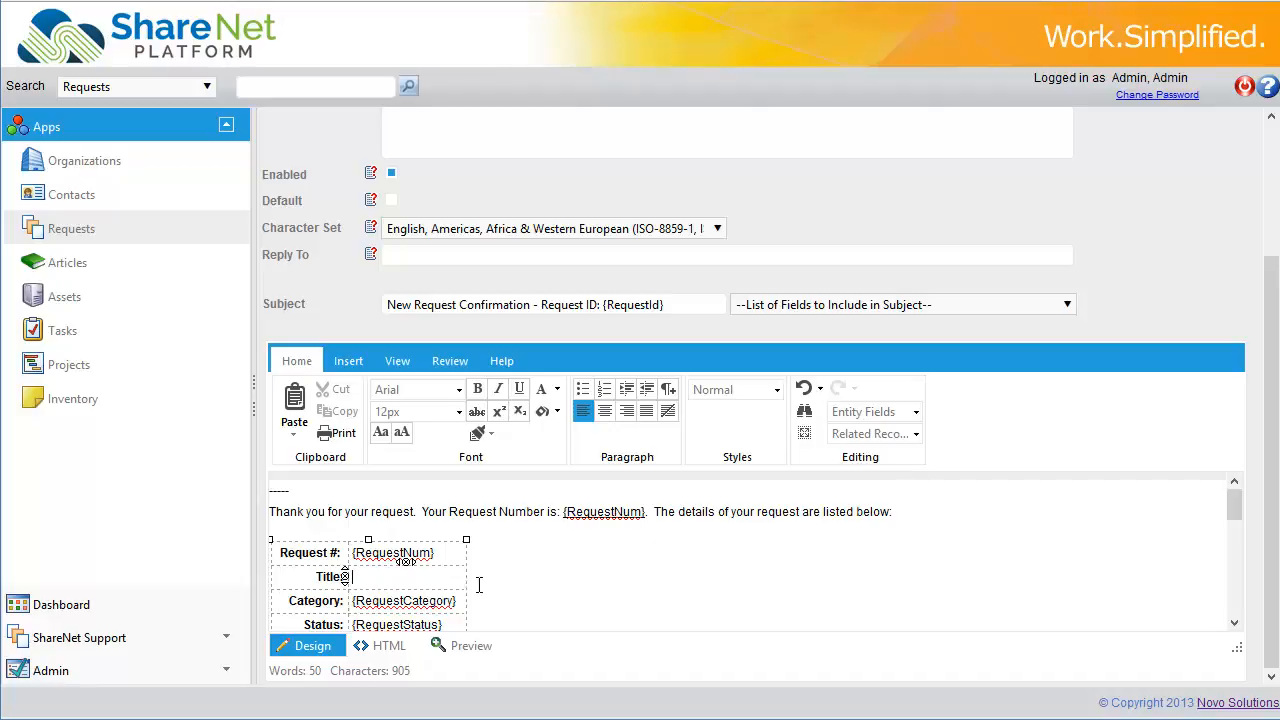
pyautogui.click(911, 411)
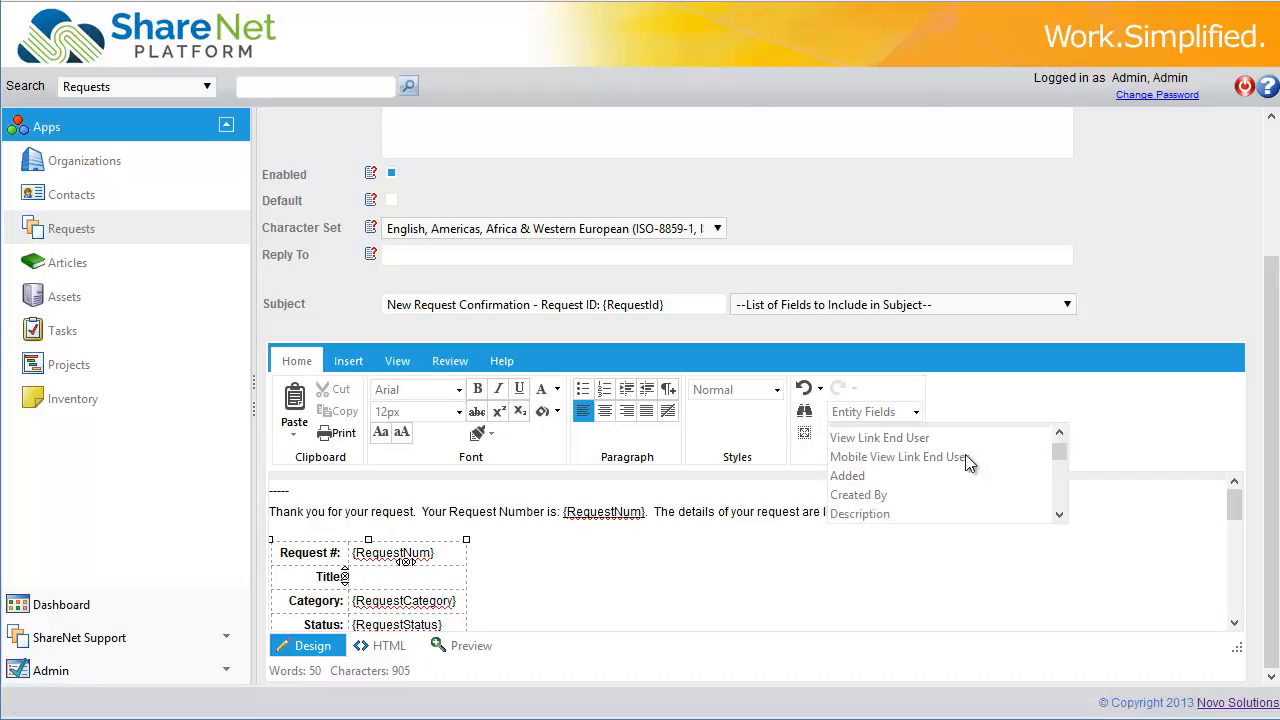
pyautogui.scroll(-10, 965, 456)
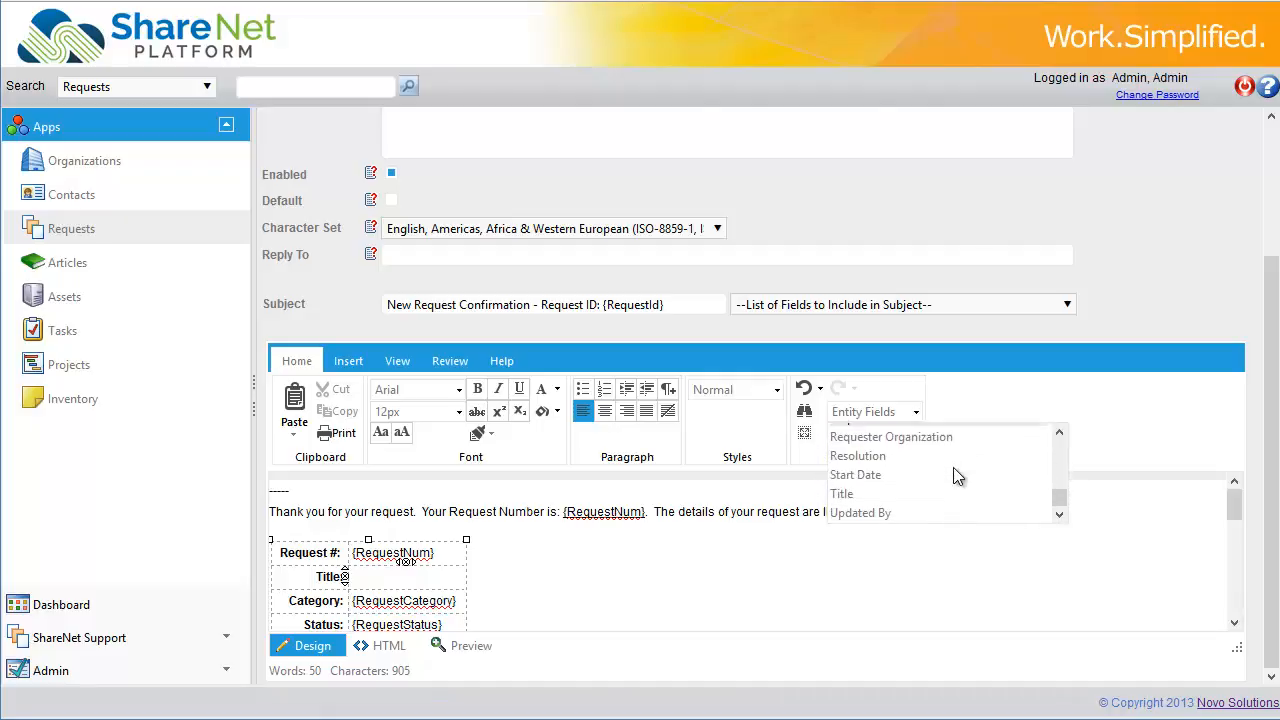
pyautogui.click(842, 494)
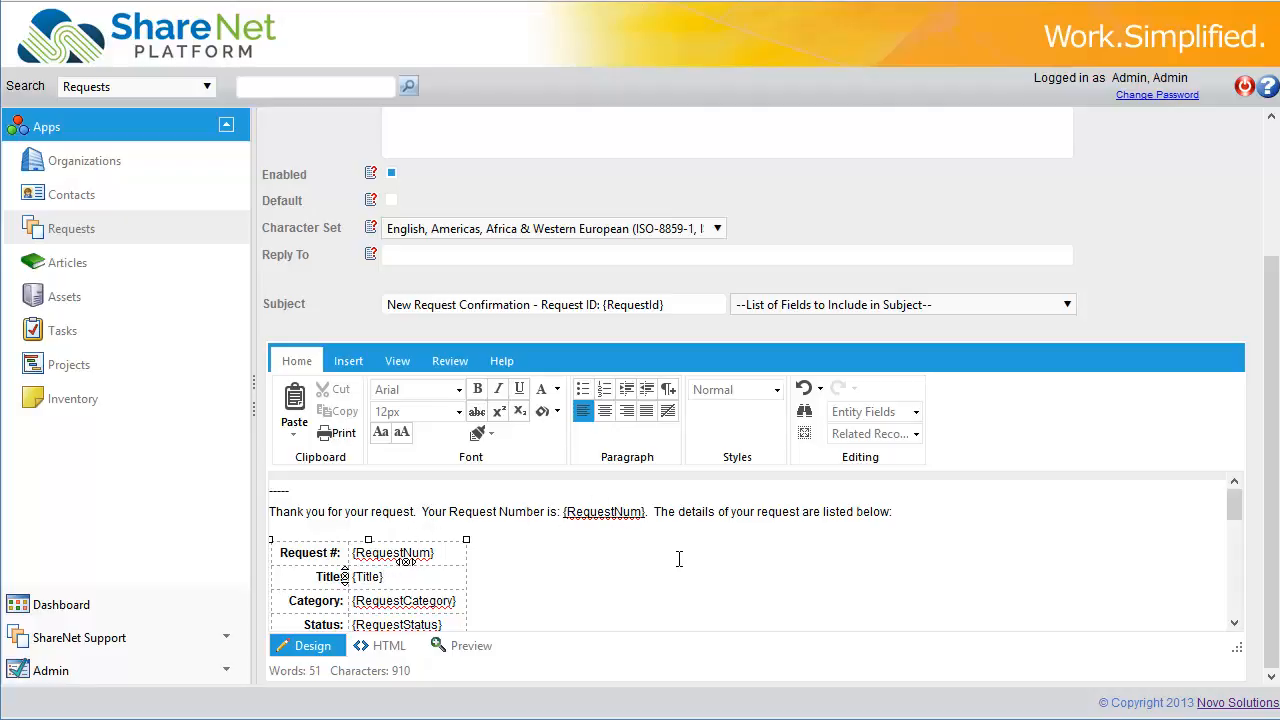
pyautogui.moveTo(1234, 503); pyautogui.dragTo(1233, 566)
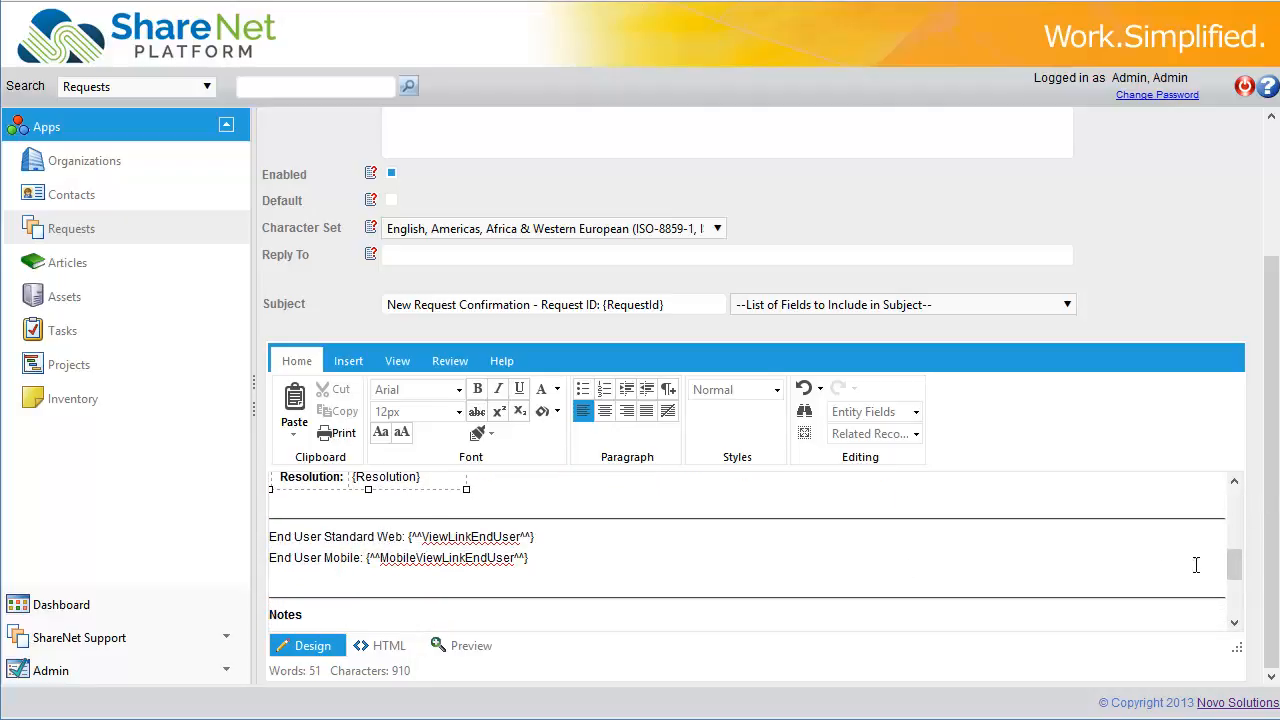
pyautogui.moveTo(1236, 577); pyautogui.dragTo(1236, 490)
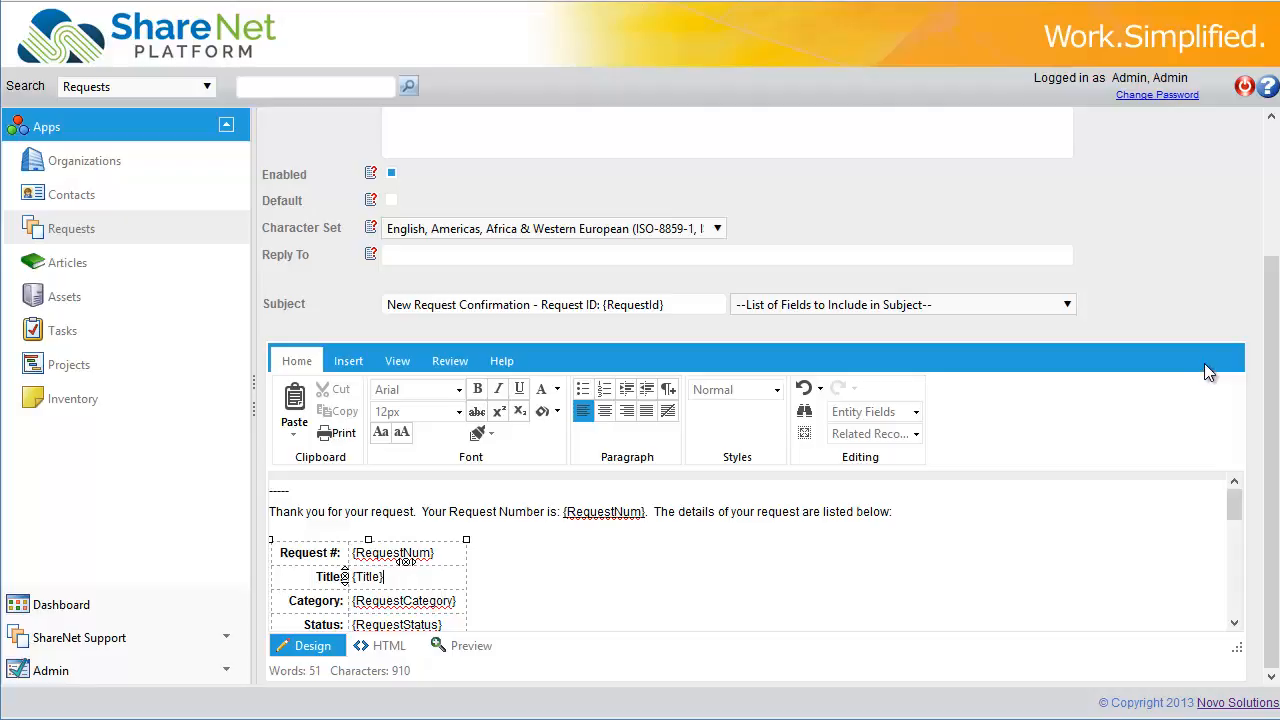
# Open the "IT Requests By Category" report for editing from the Requests report list.
pyautogui.moveTo(1276, 324); pyautogui.dragTo(1276, 150)
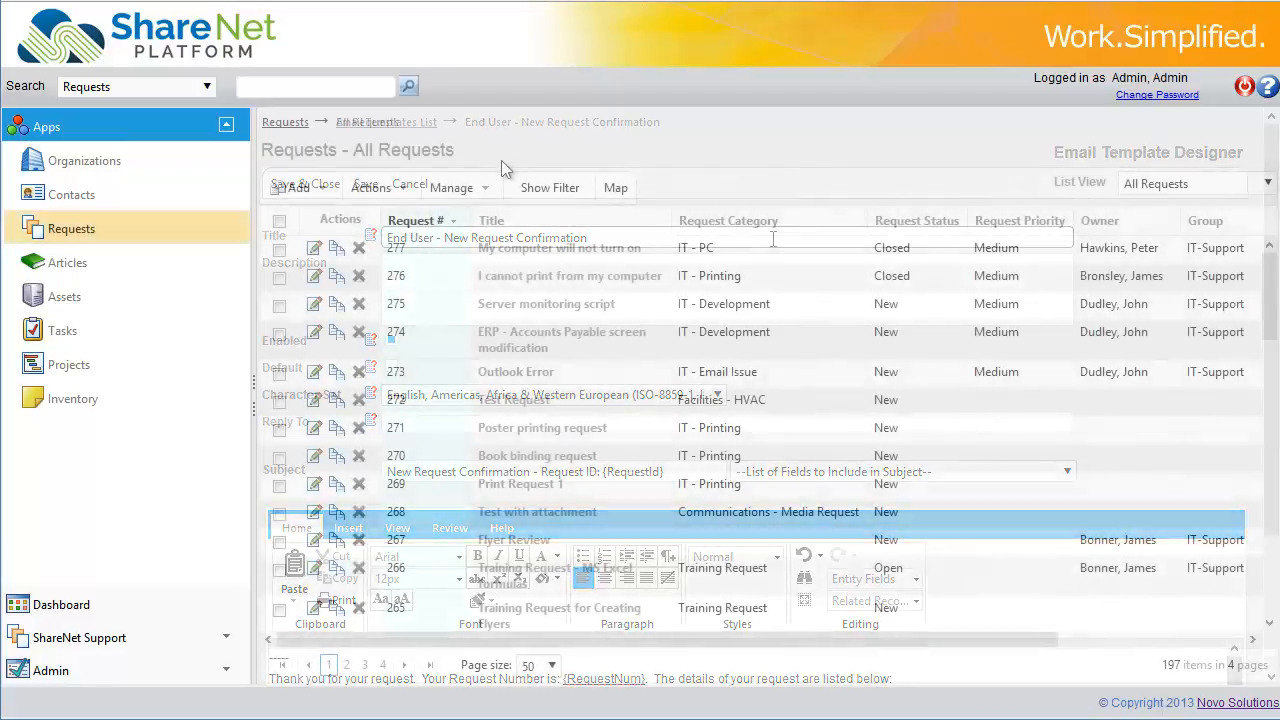
pyautogui.click(488, 192)
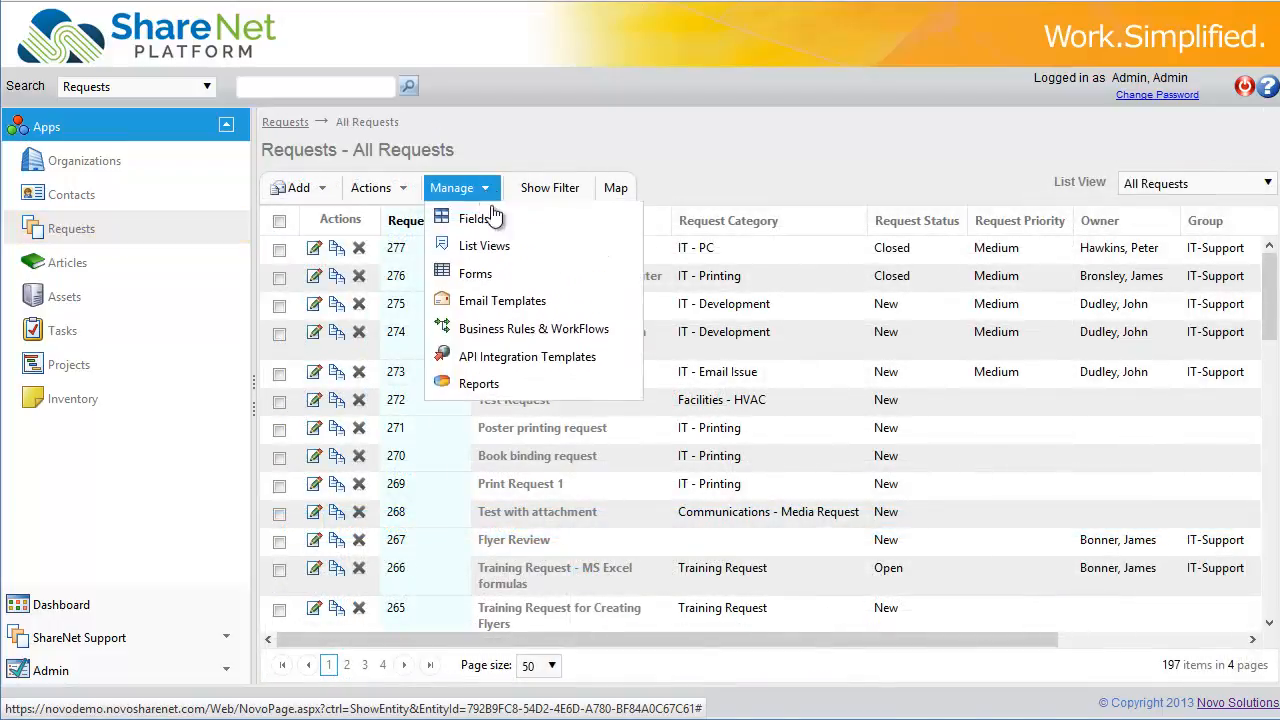
pyautogui.click(494, 388)
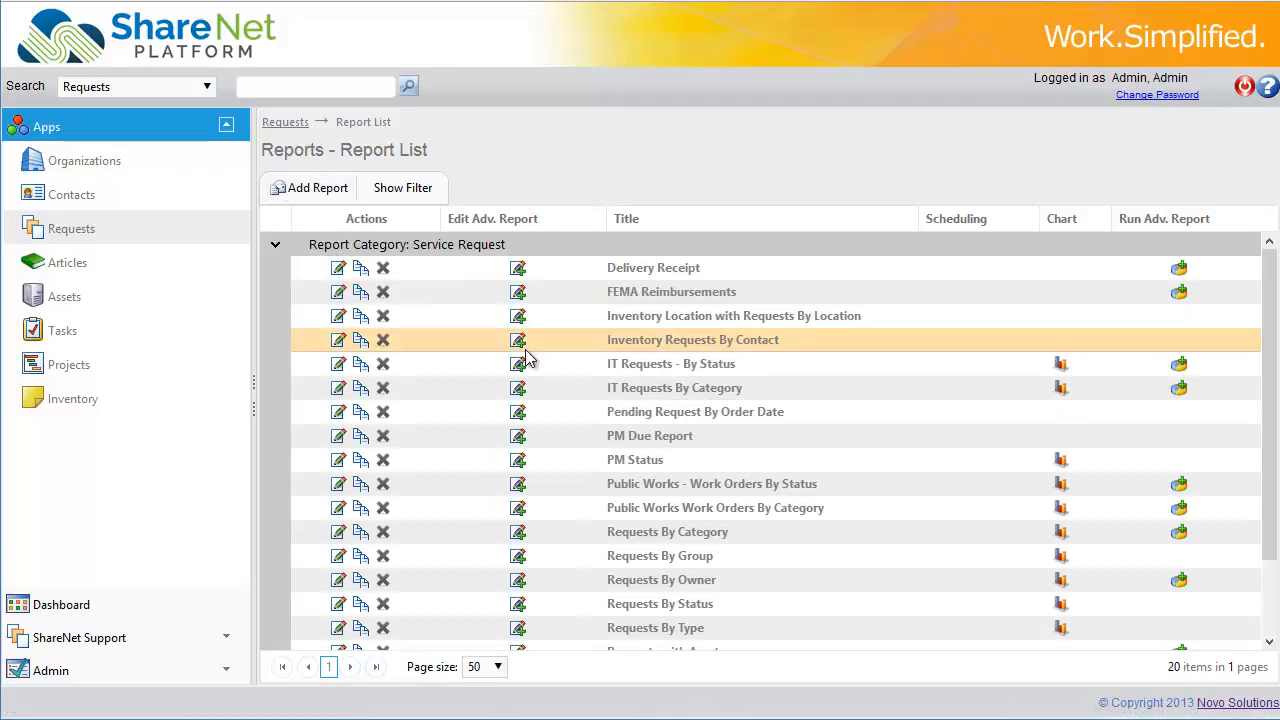
pyautogui.click(338, 390)
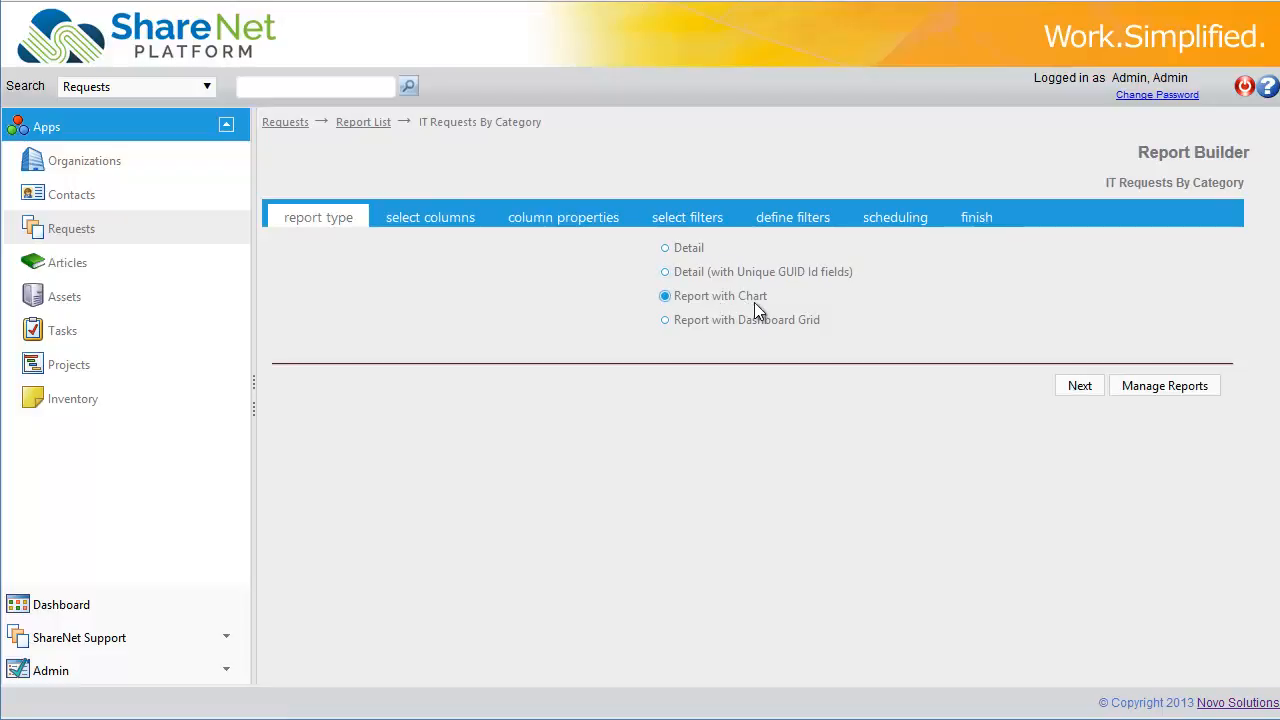
# Examine the report's column selection and column properties in the Report Builder, and return to the report list without saving changes.
pyautogui.click(1080, 386)
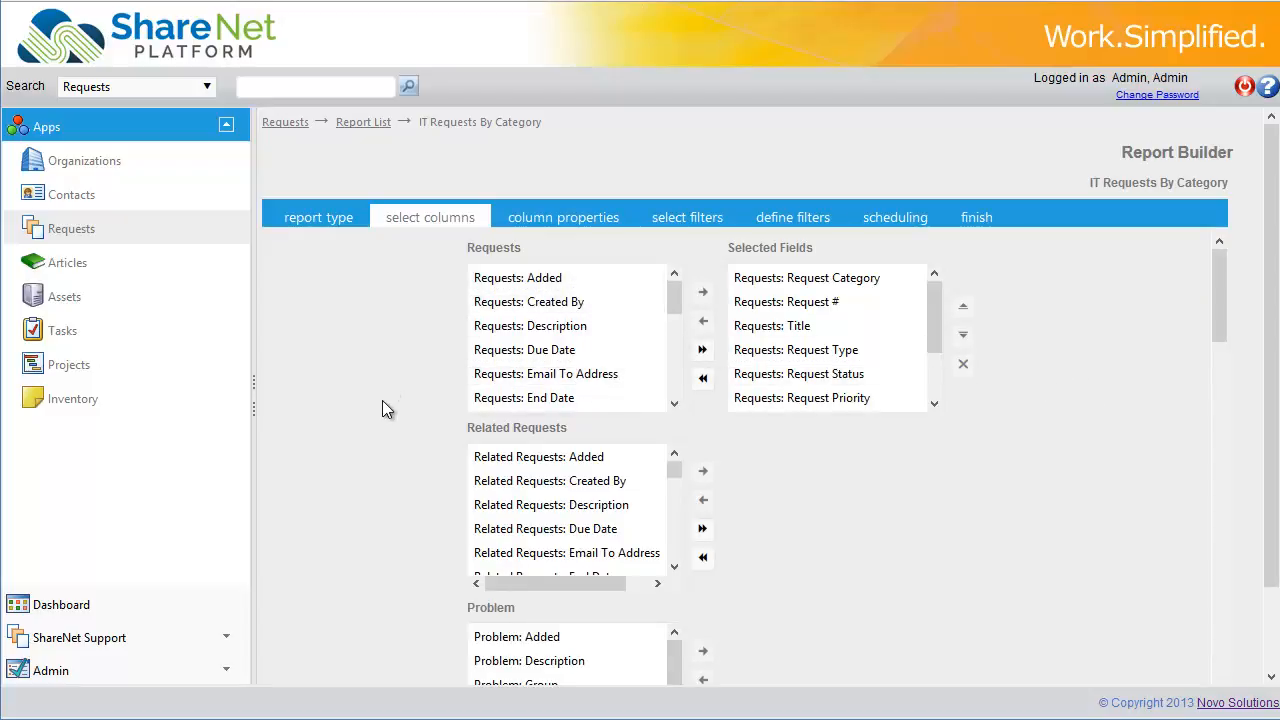
pyautogui.scroll(-13, 372, 550)
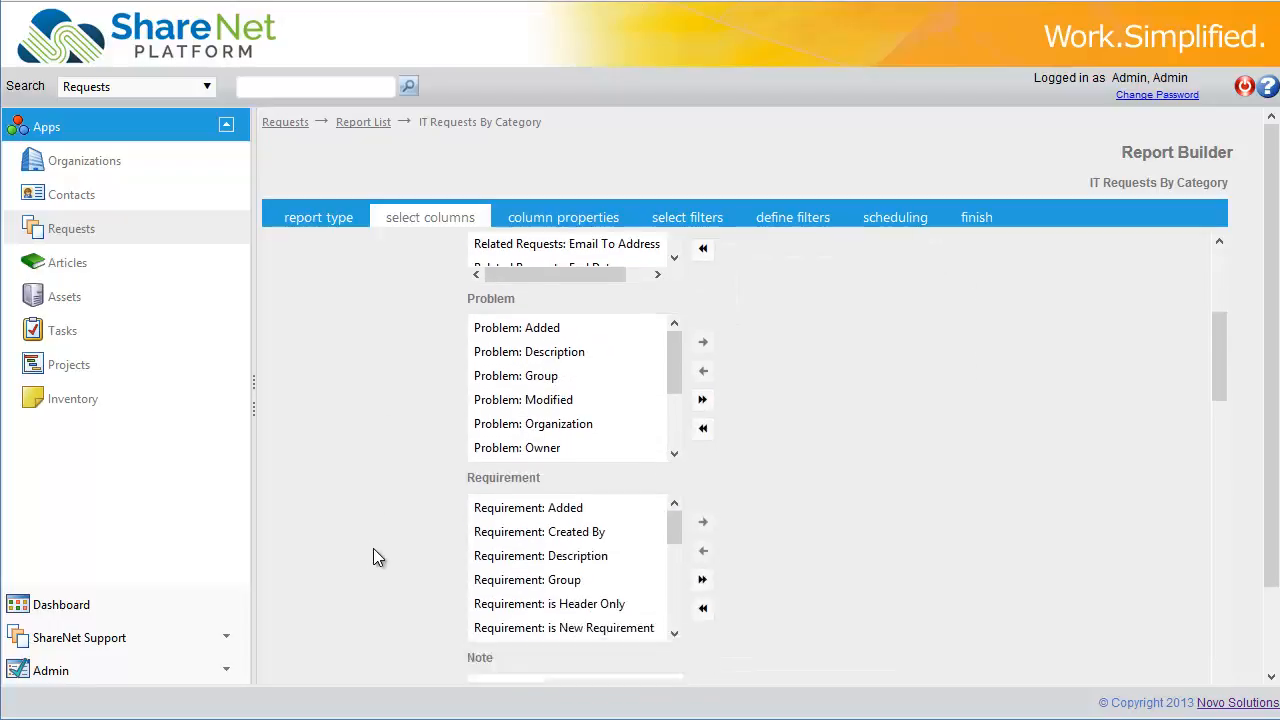
pyautogui.scroll(-8, 379, 544)
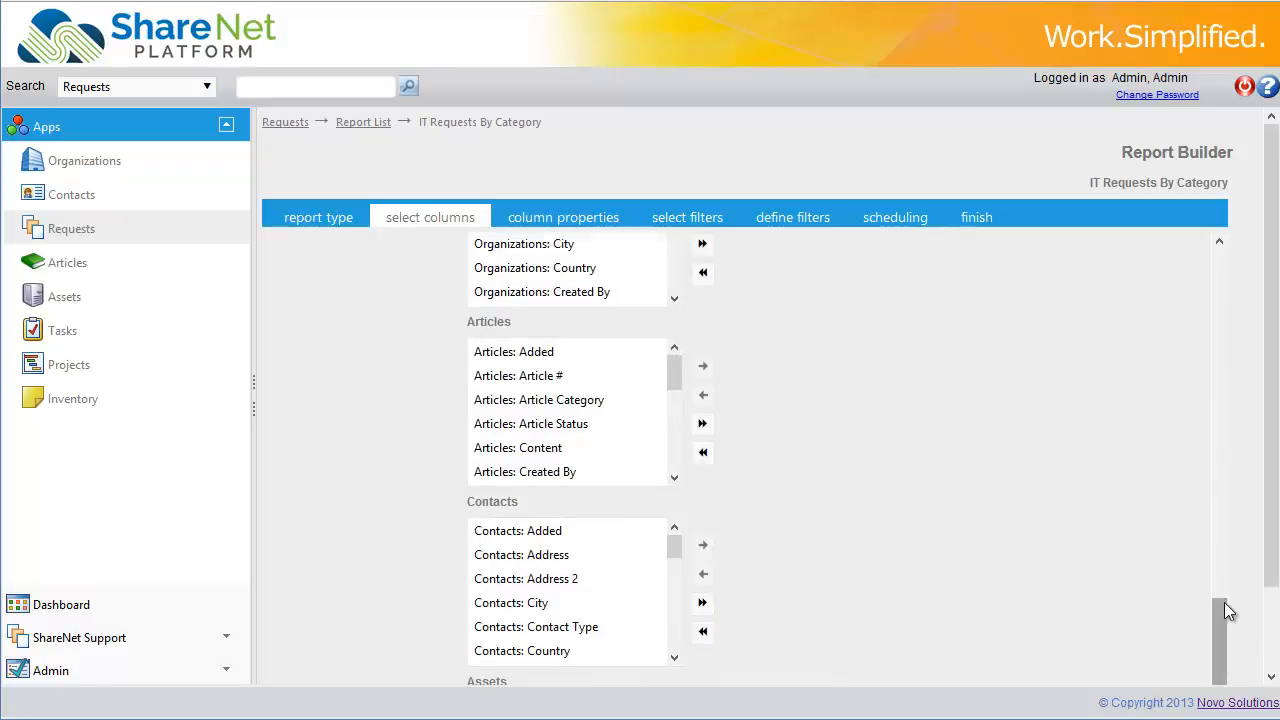
pyautogui.moveTo(1222, 612); pyautogui.dragTo(1268, 298)
pyautogui.scroll(-2, 1276, 547)
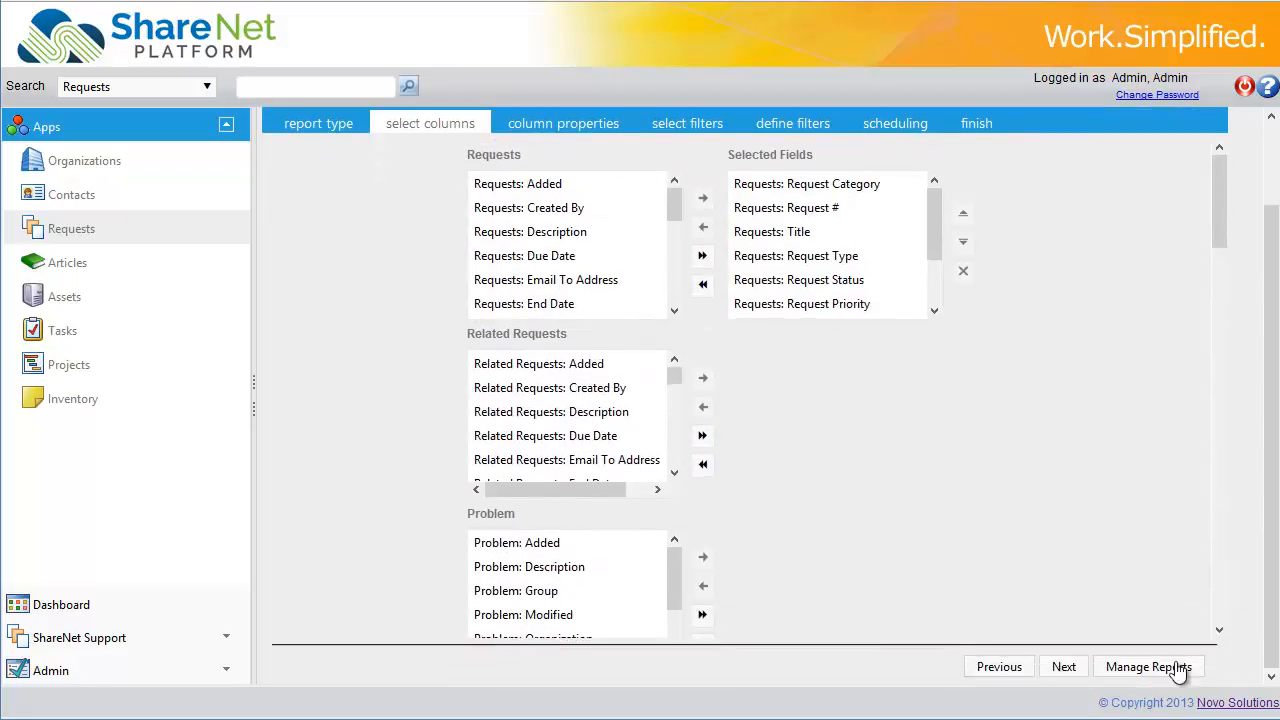
pyautogui.click(1063, 667)
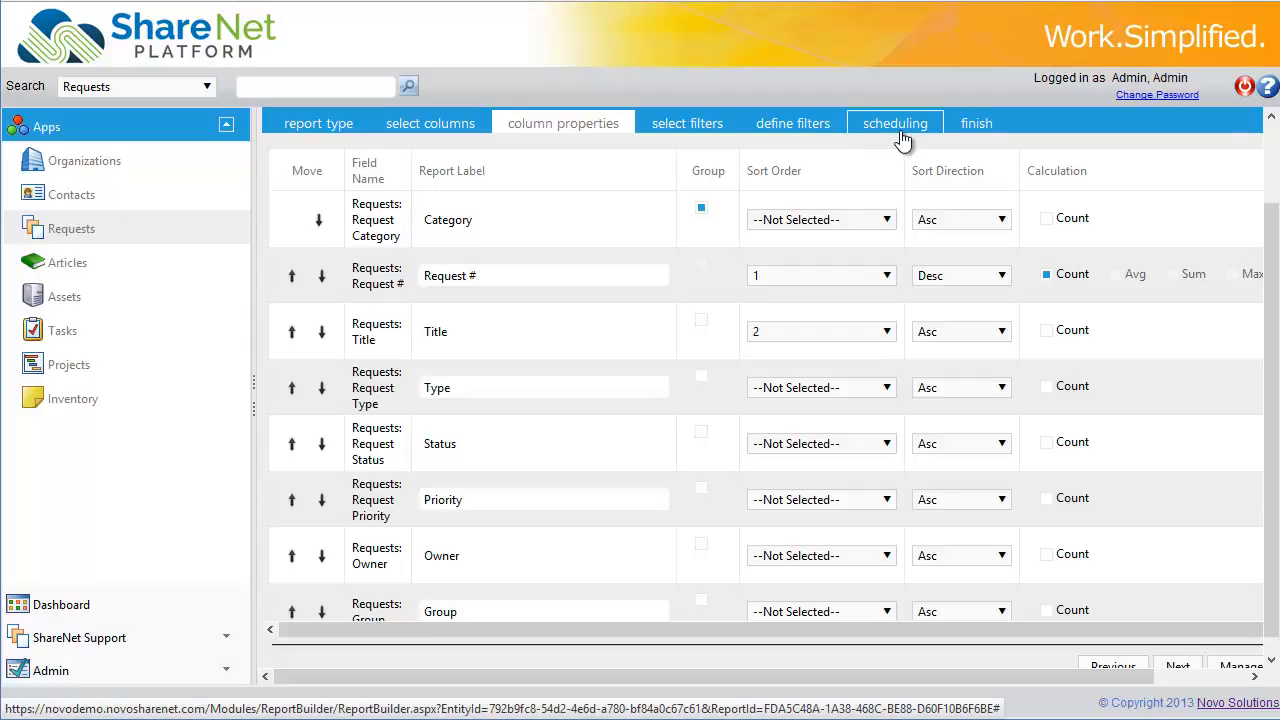
pyautogui.click(1241, 666)
pyautogui.click(858, 304)
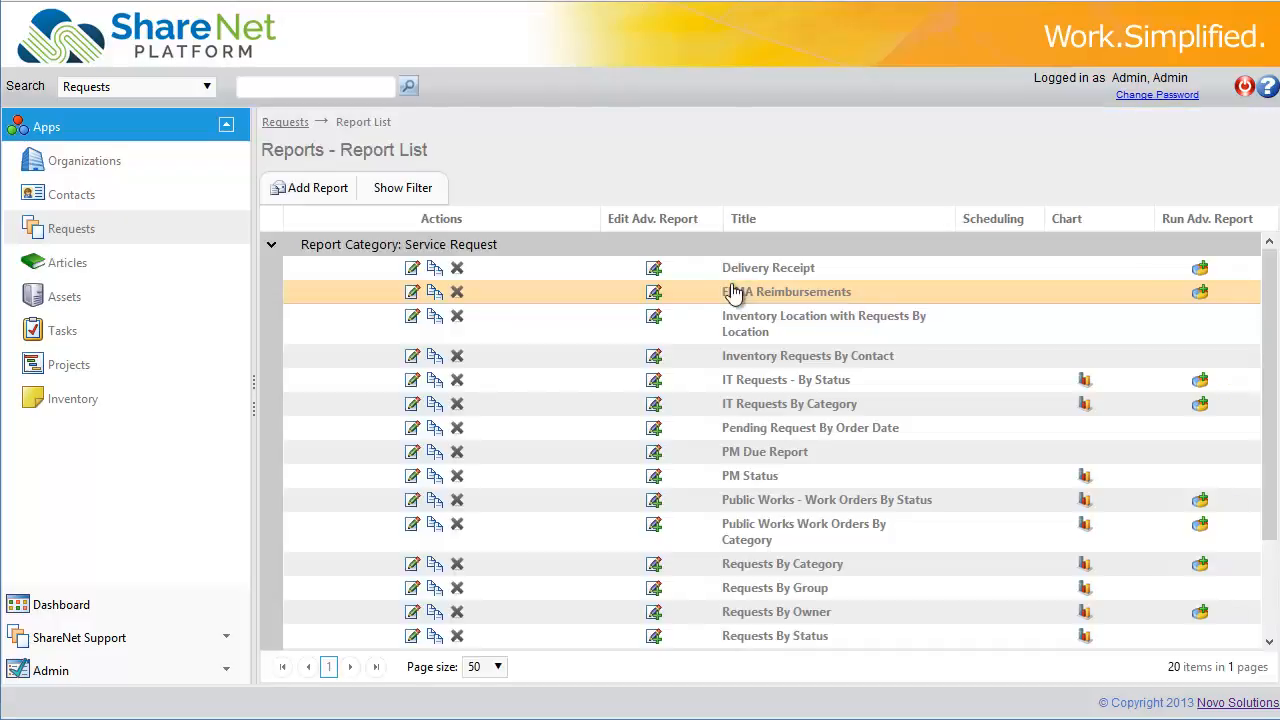
# Run the "IT Requests By Category" report, view the Proposal system time quote request from it, and return to the report list.
pyautogui.click(778, 406)
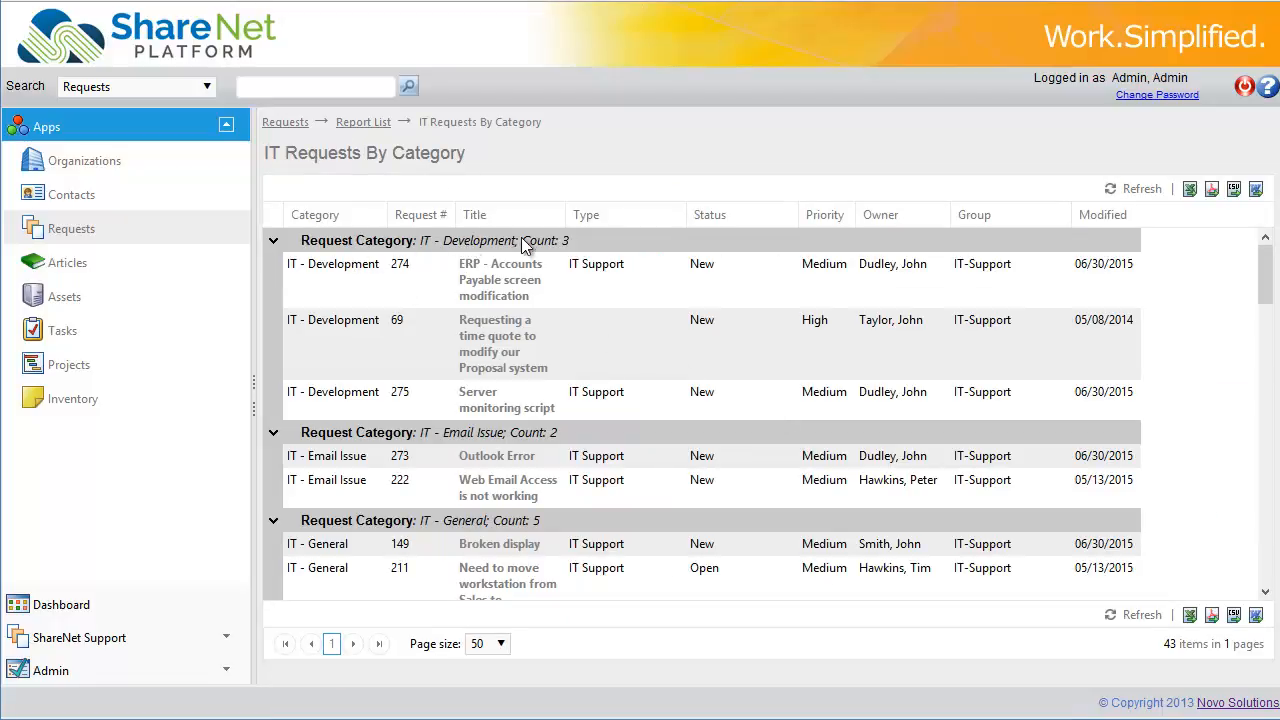
pyautogui.click(497, 353)
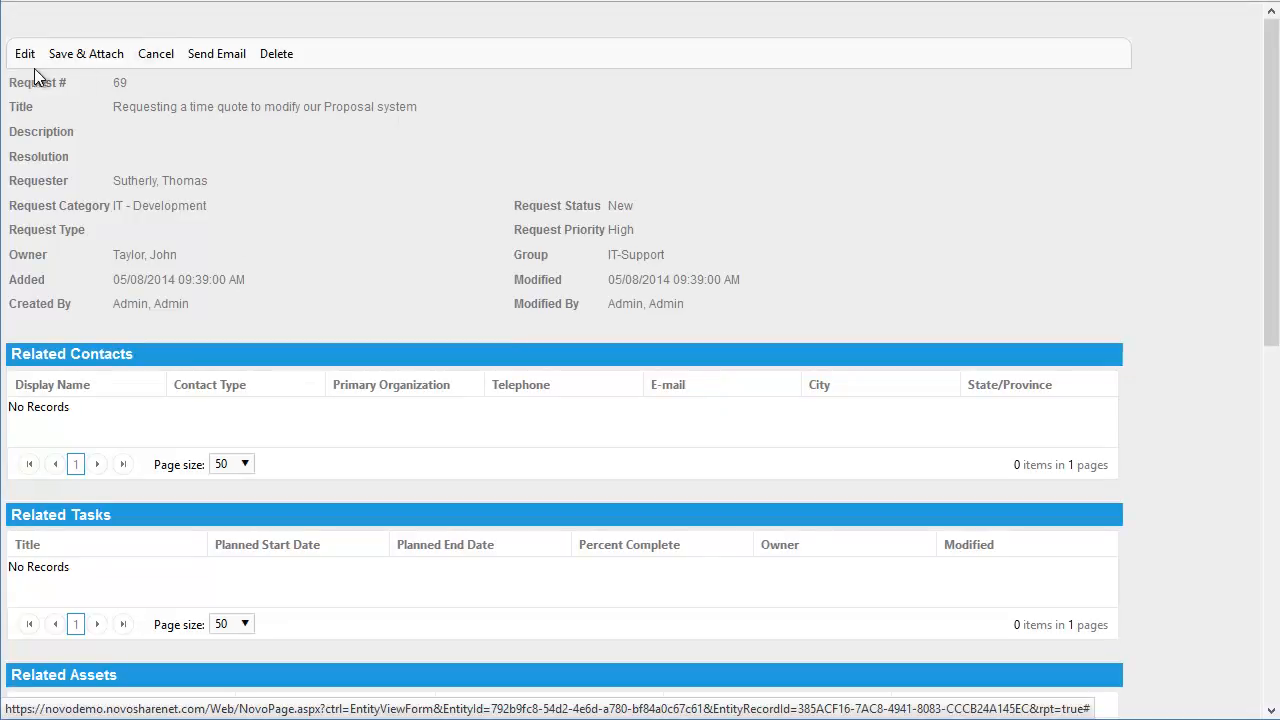
pyautogui.hotkey('alt', 'F4')
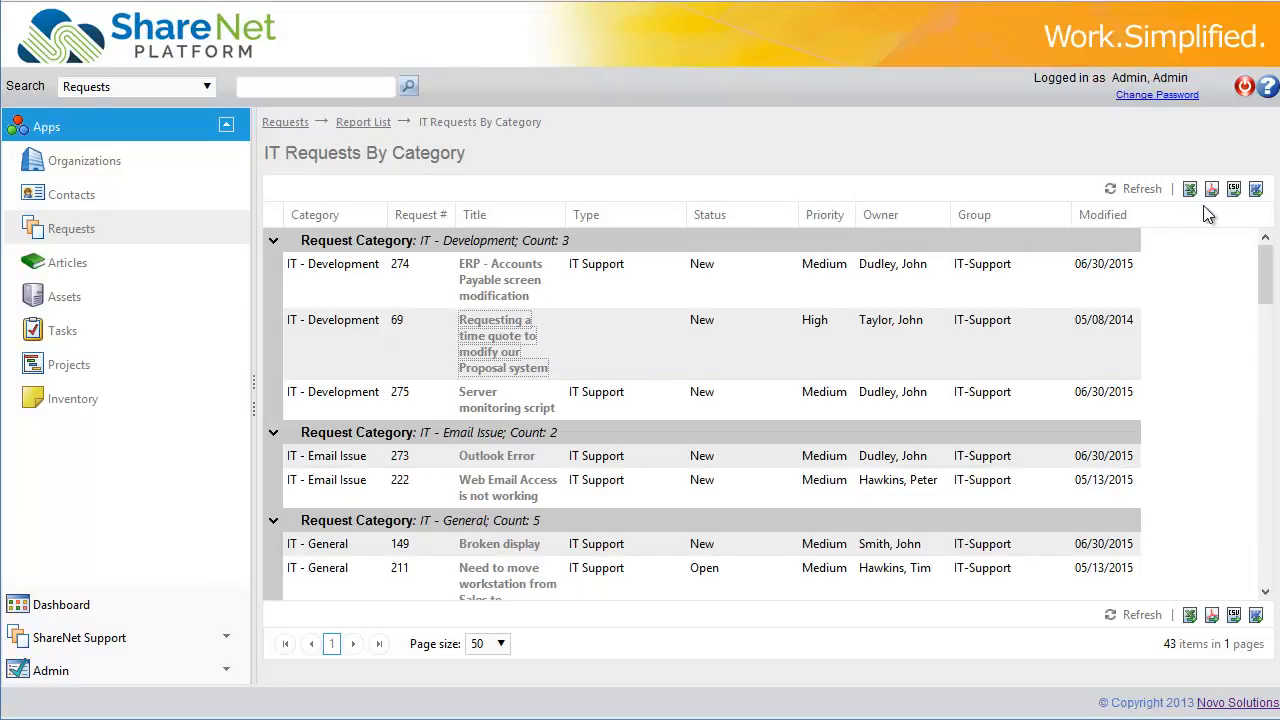
pyautogui.click(362, 124)
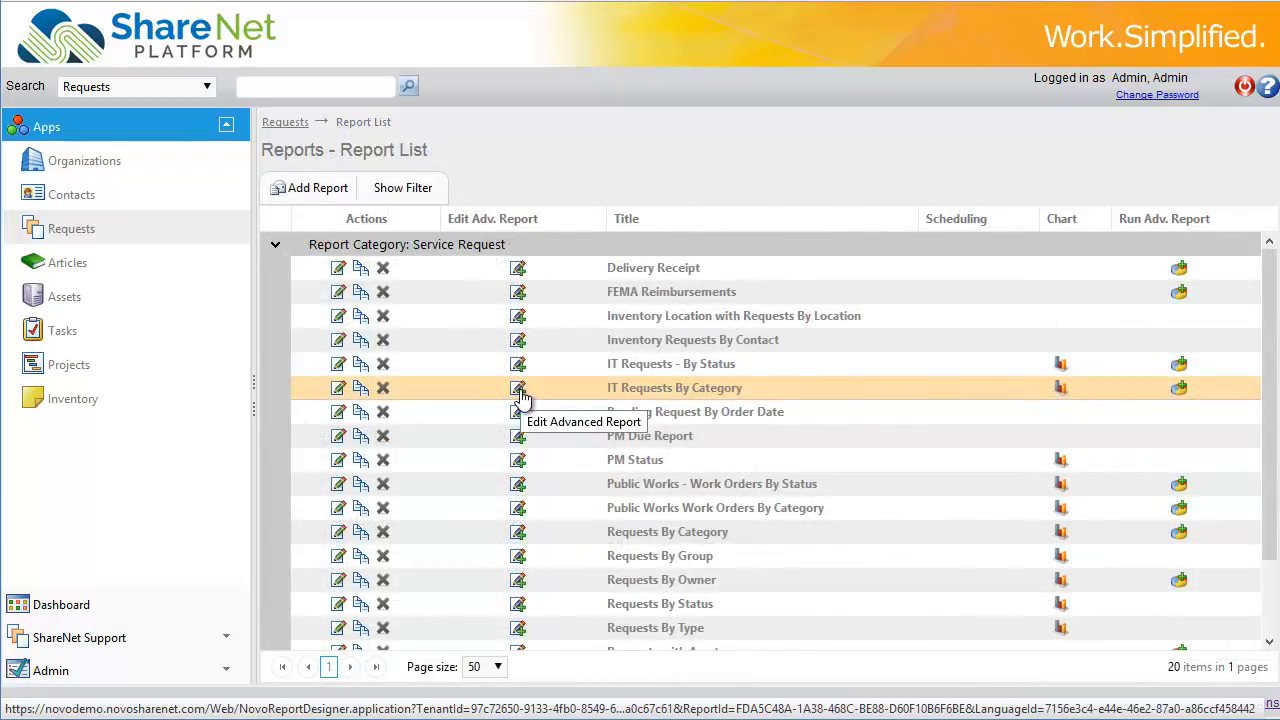
# Open the advanced report designer for "IT Requests By Category", view the resulting advanced report, and return to the report list.
pyautogui.click(519, 391)
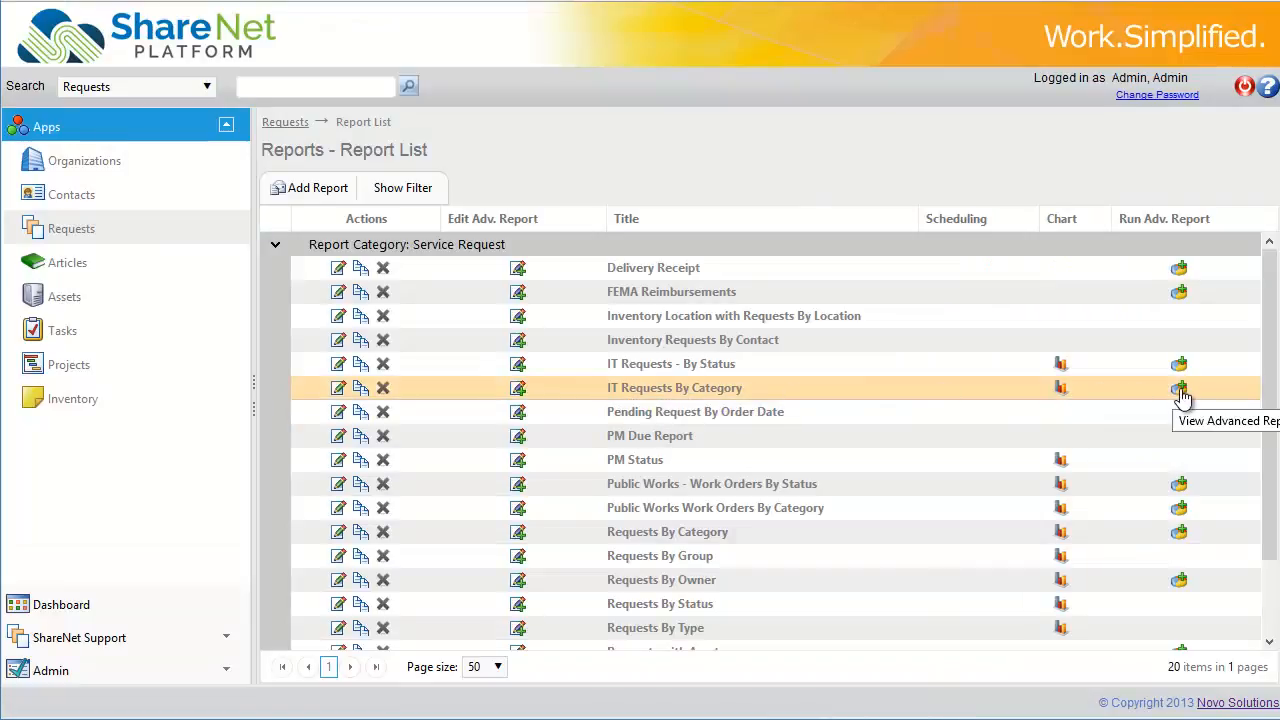
pyautogui.click(1180, 390)
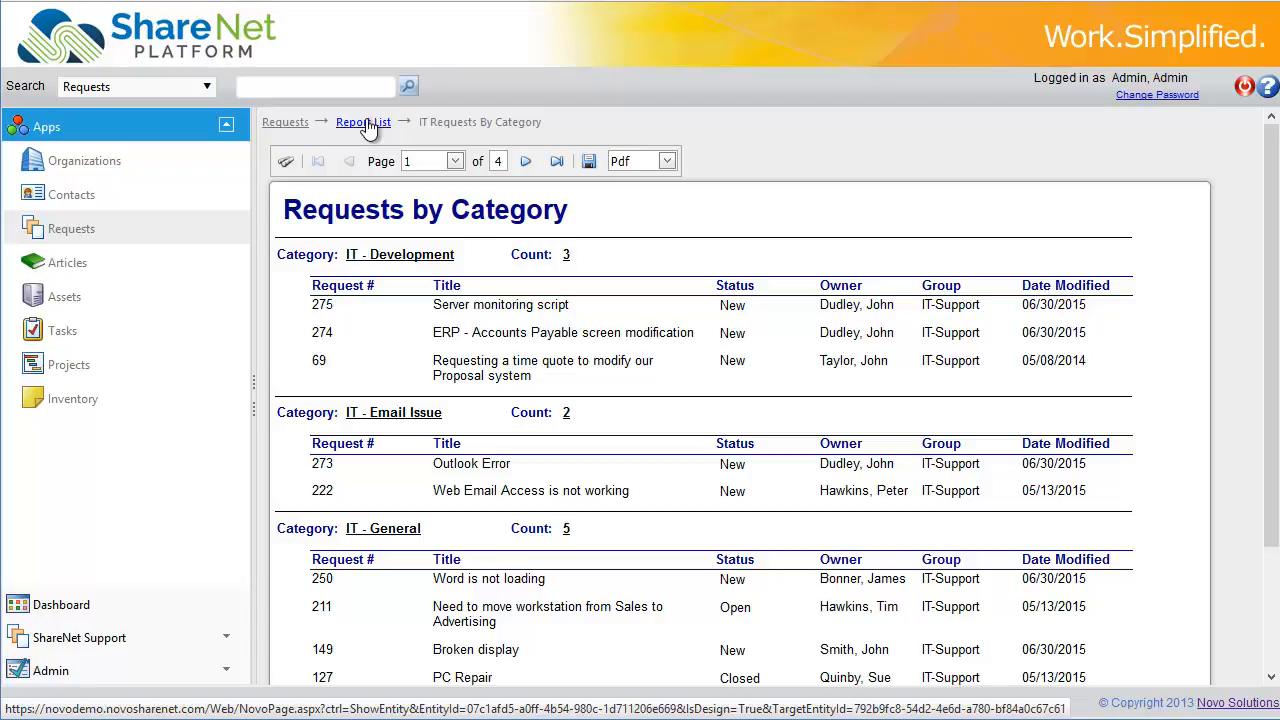
pyautogui.click(367, 123)
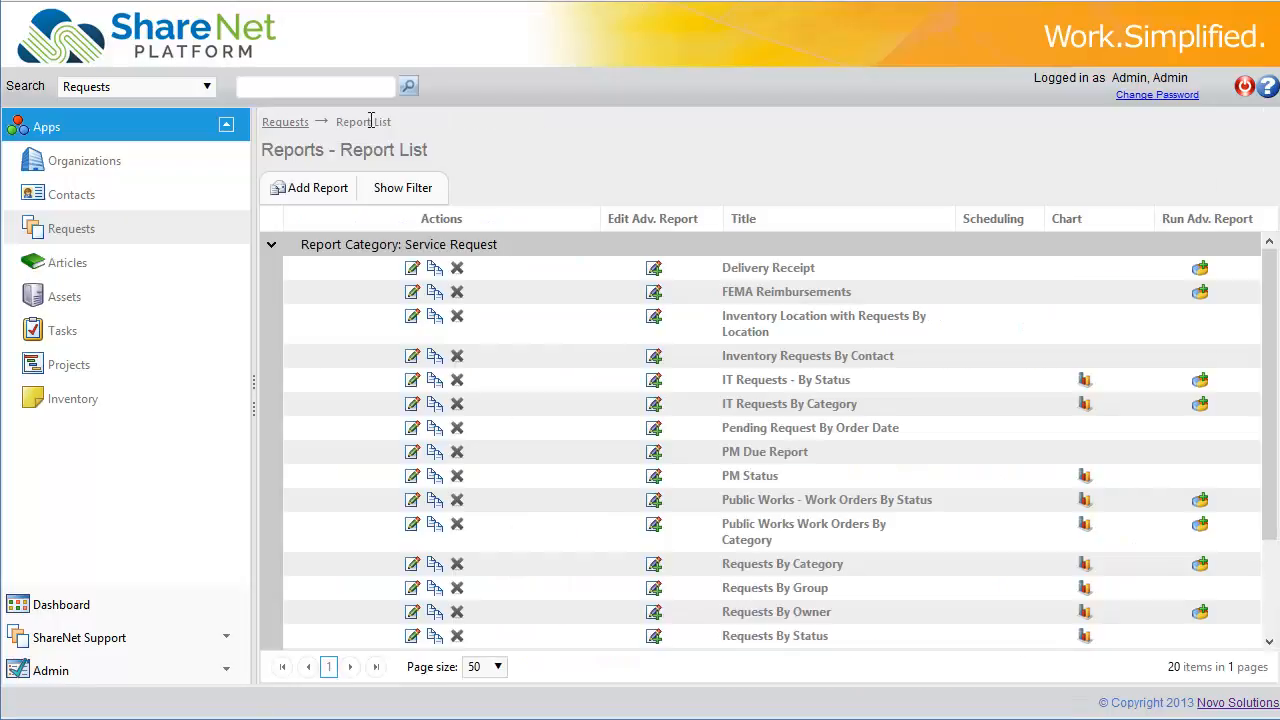
pyautogui.click(768, 336)
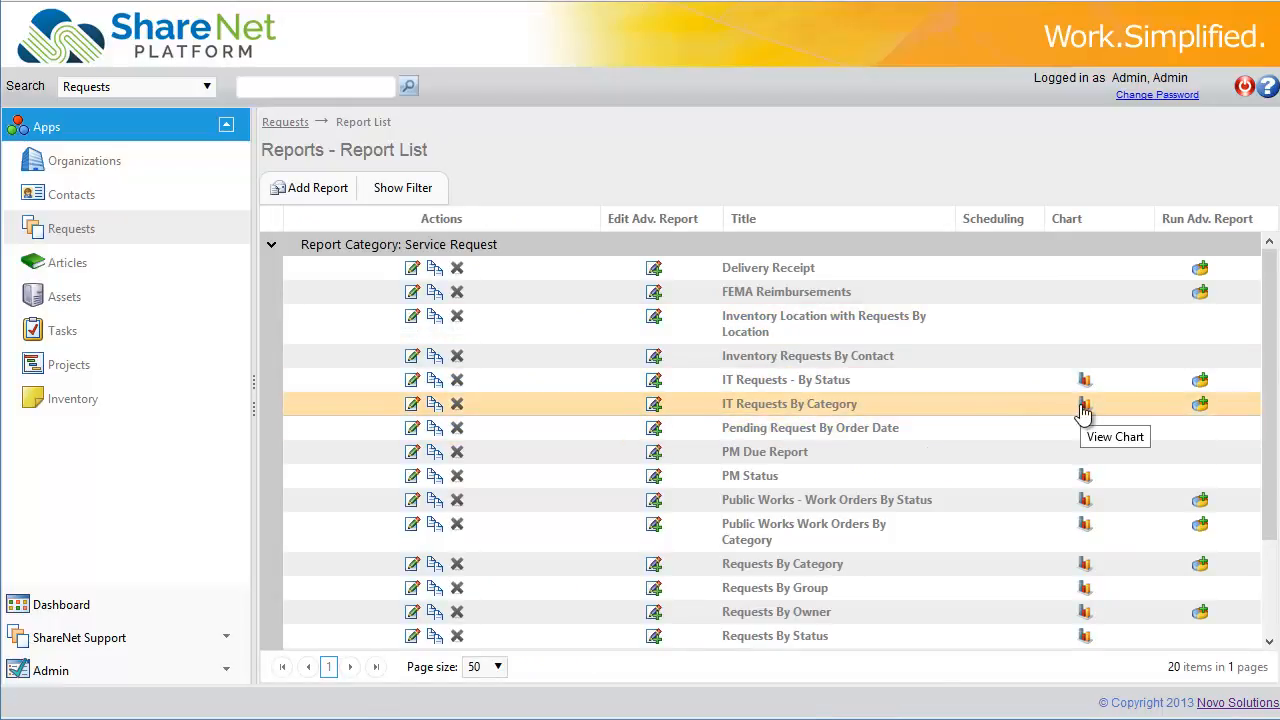
# Drill into the IT - Development slice of the IT Support dashboard's "IT Request By Category" chart, and close the request list.
pyautogui.click(43, 610)
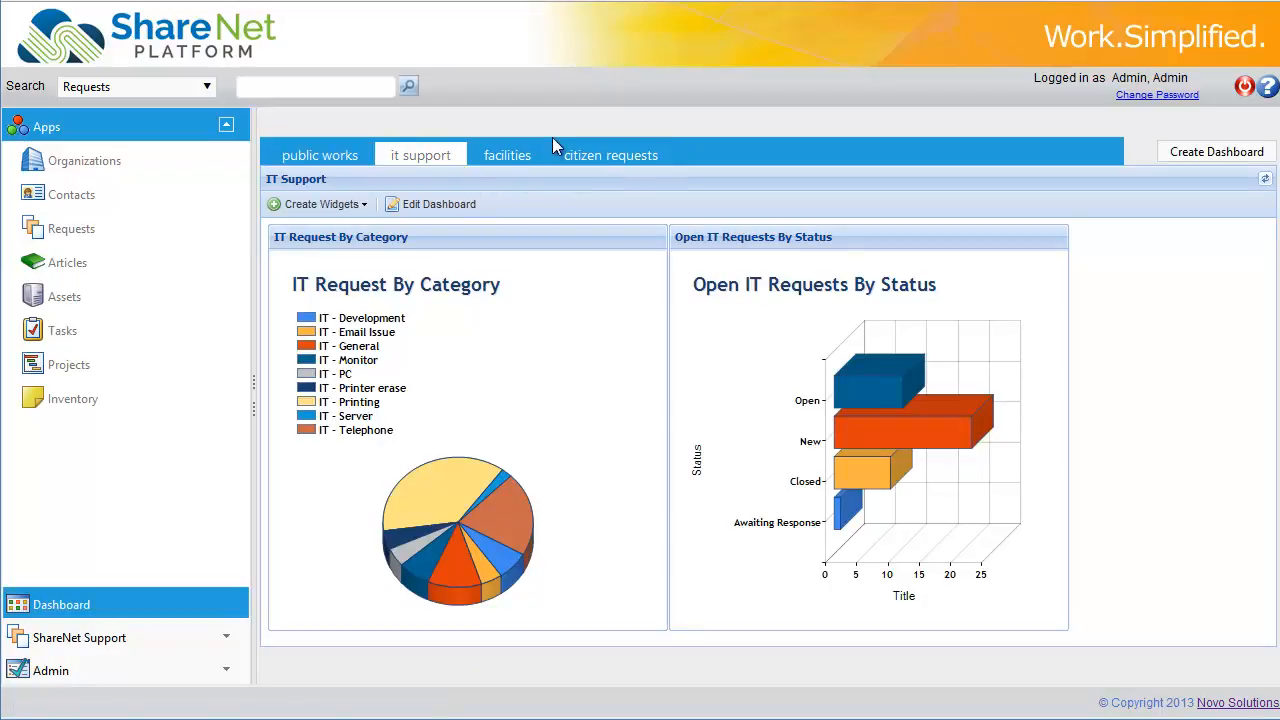
pyautogui.moveTo(528, 315)
pyautogui.click(512, 566)
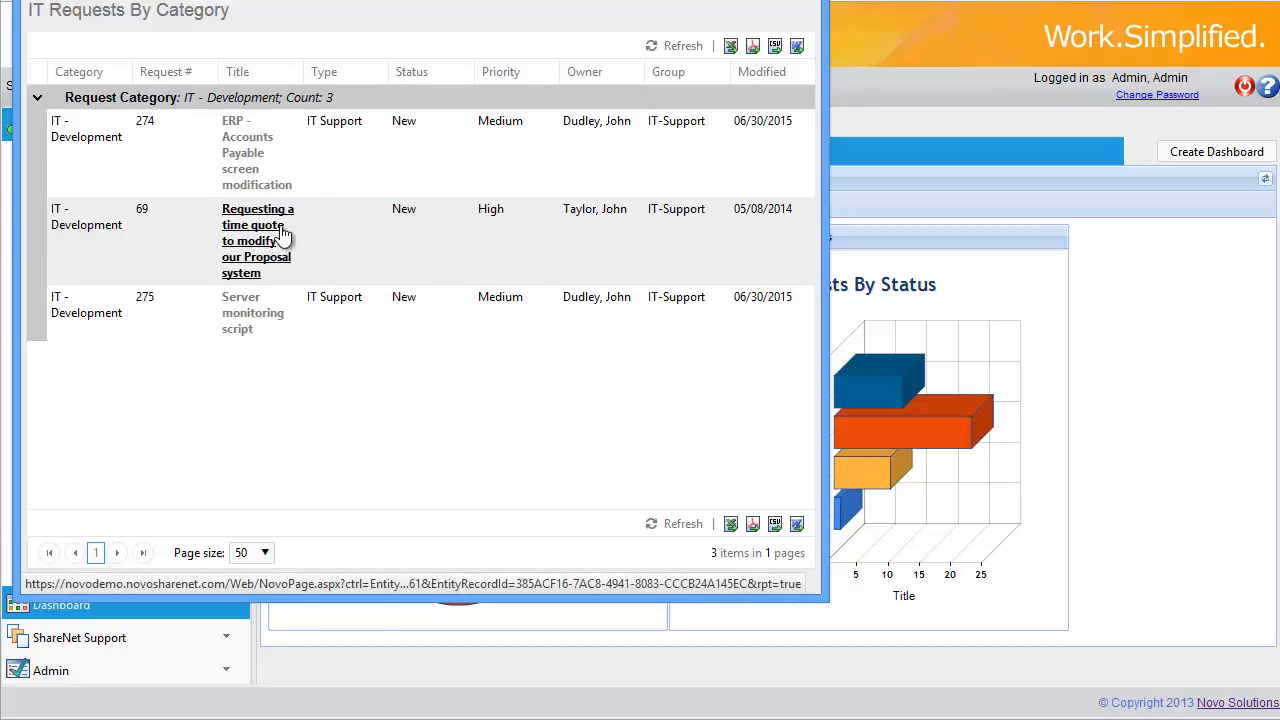
pyautogui.click(801, 1)
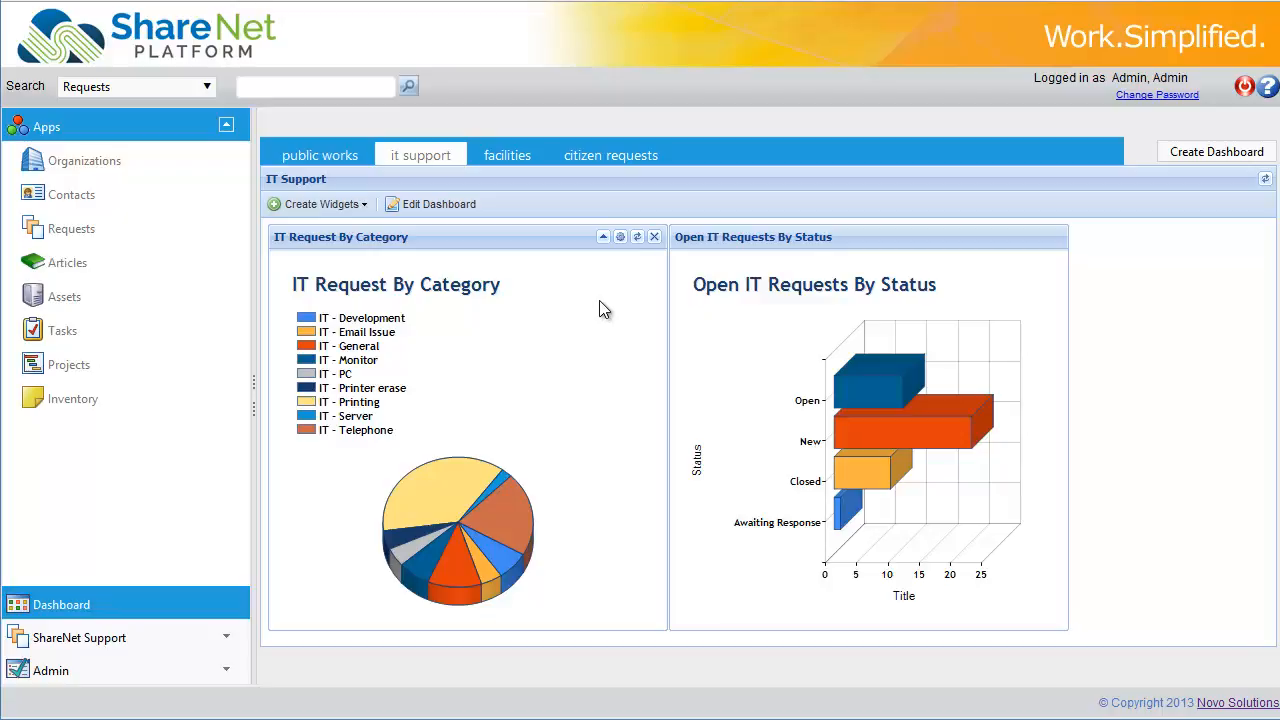
# Open the roles list in the administration permissions and start adding a new role.
pyautogui.click(110, 670)
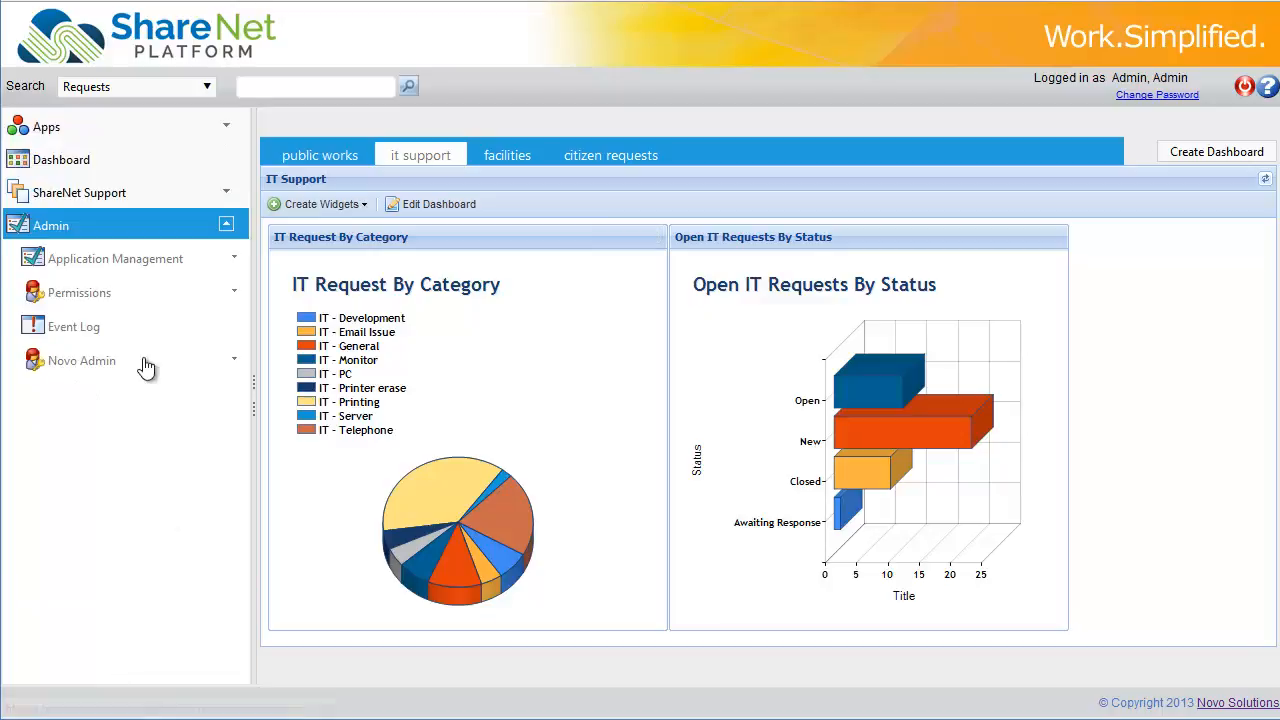
pyautogui.click(89, 299)
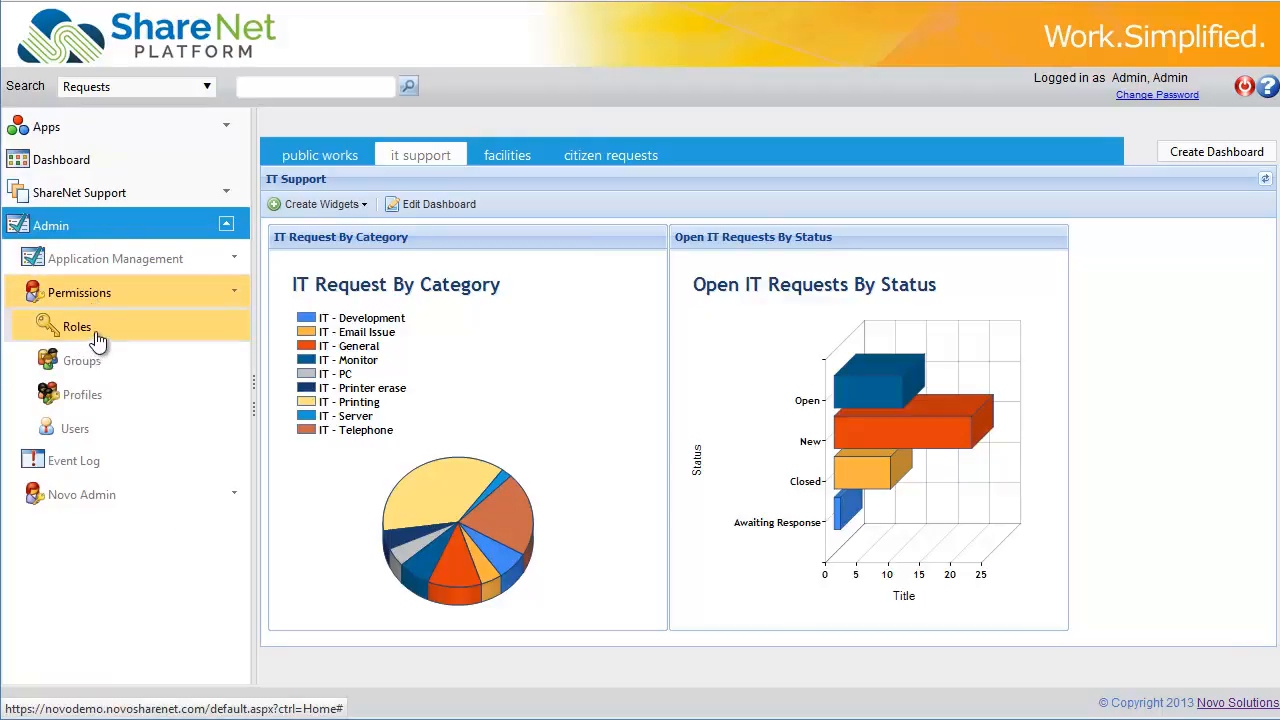
pyautogui.click(99, 334)
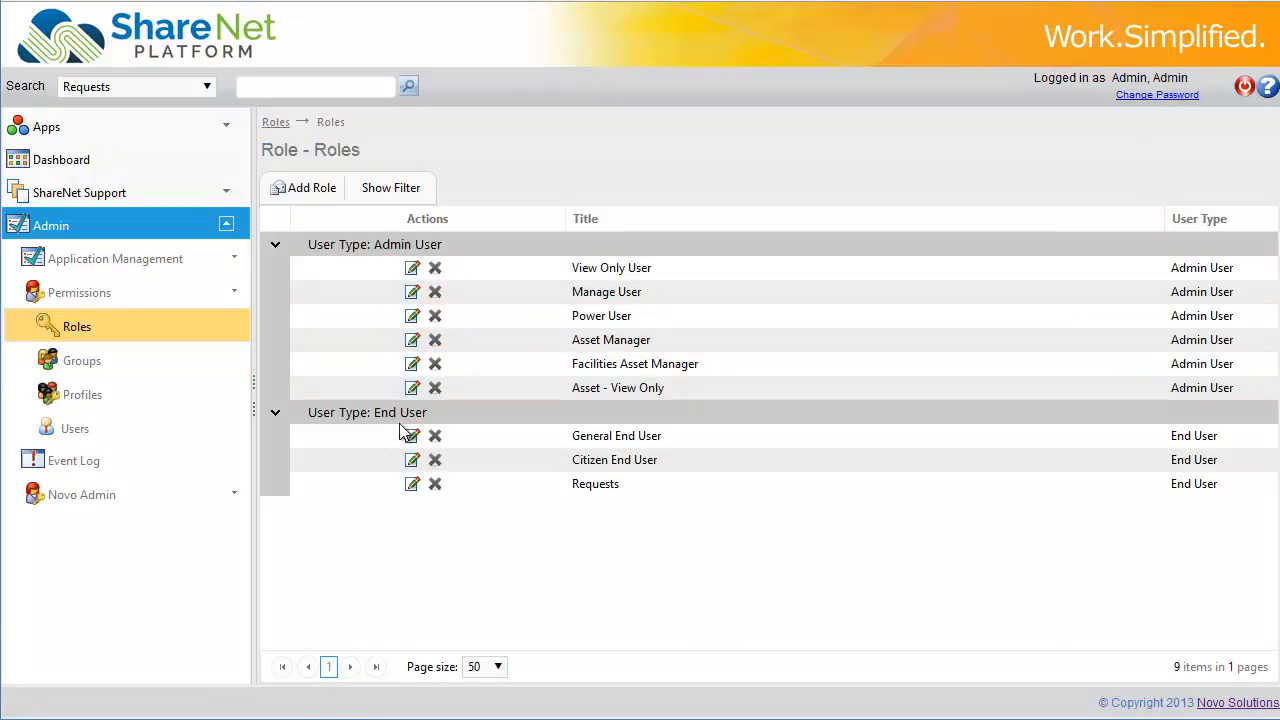
pyautogui.click(308, 190)
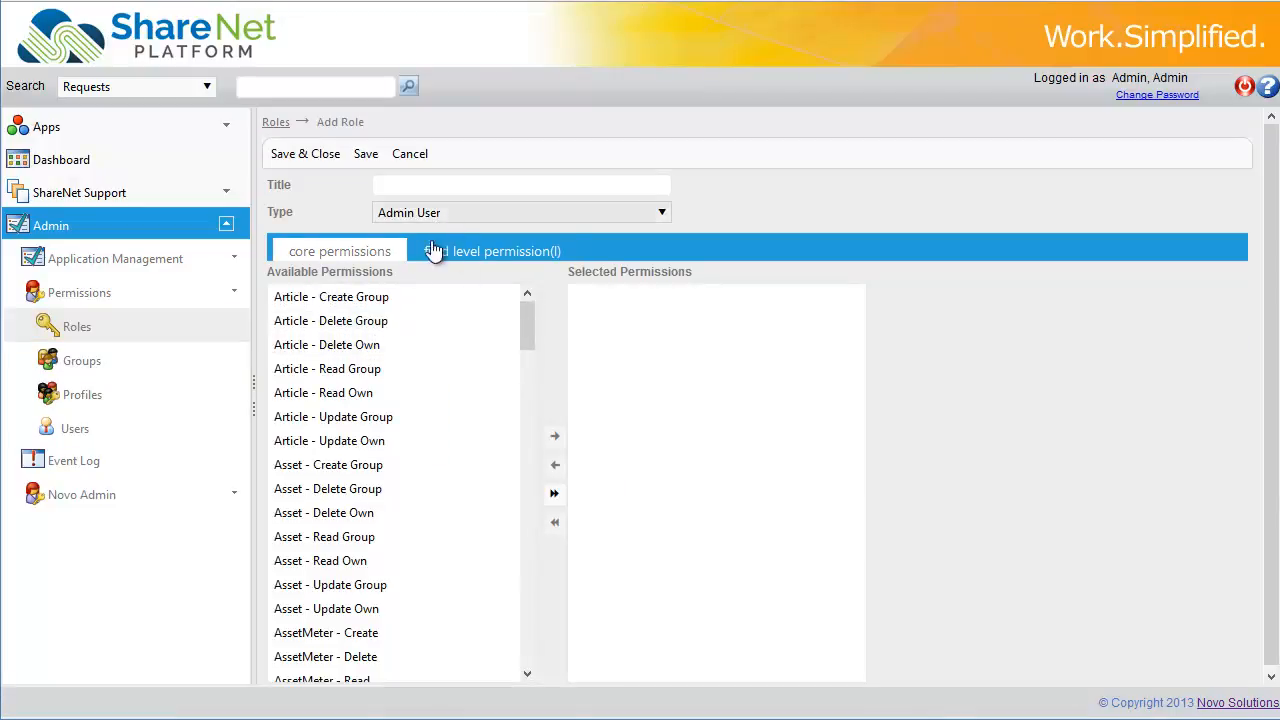
# Examine the core permissions available for the Admin User and End User role types, and cancel the new role.
pyautogui.scroll(-5, 409, 355)
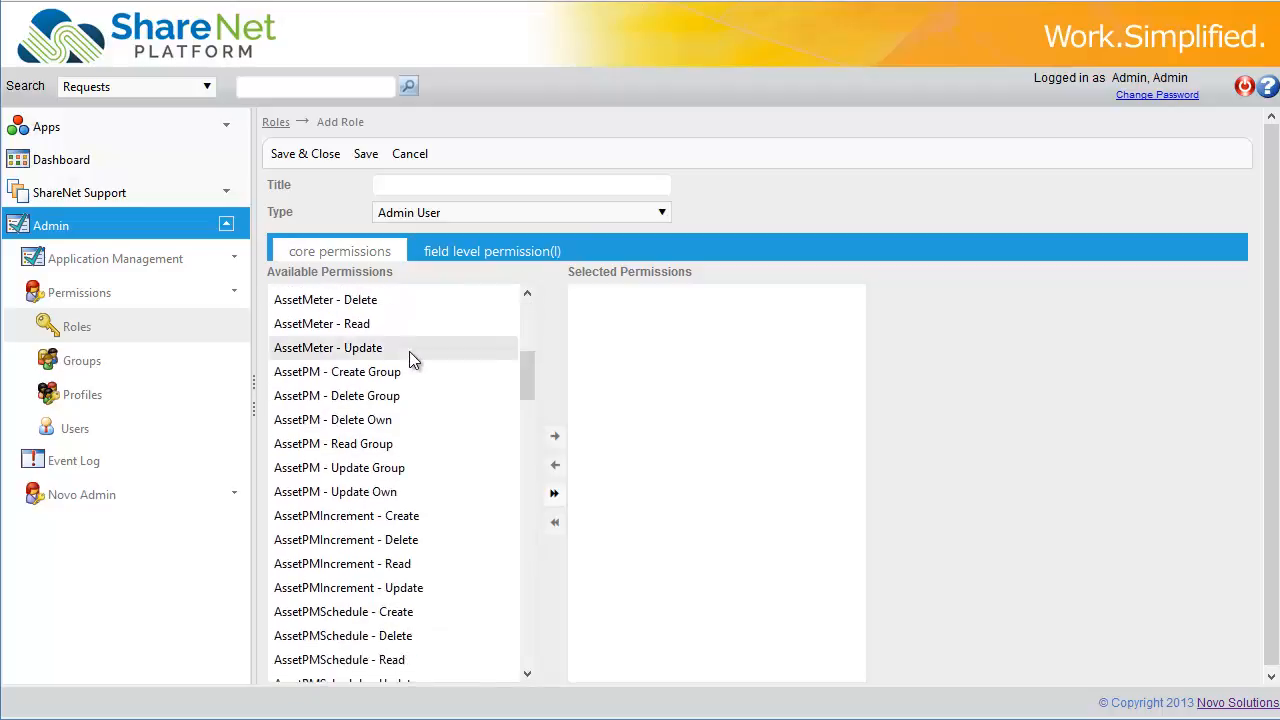
pyautogui.scroll(-20, 410, 356)
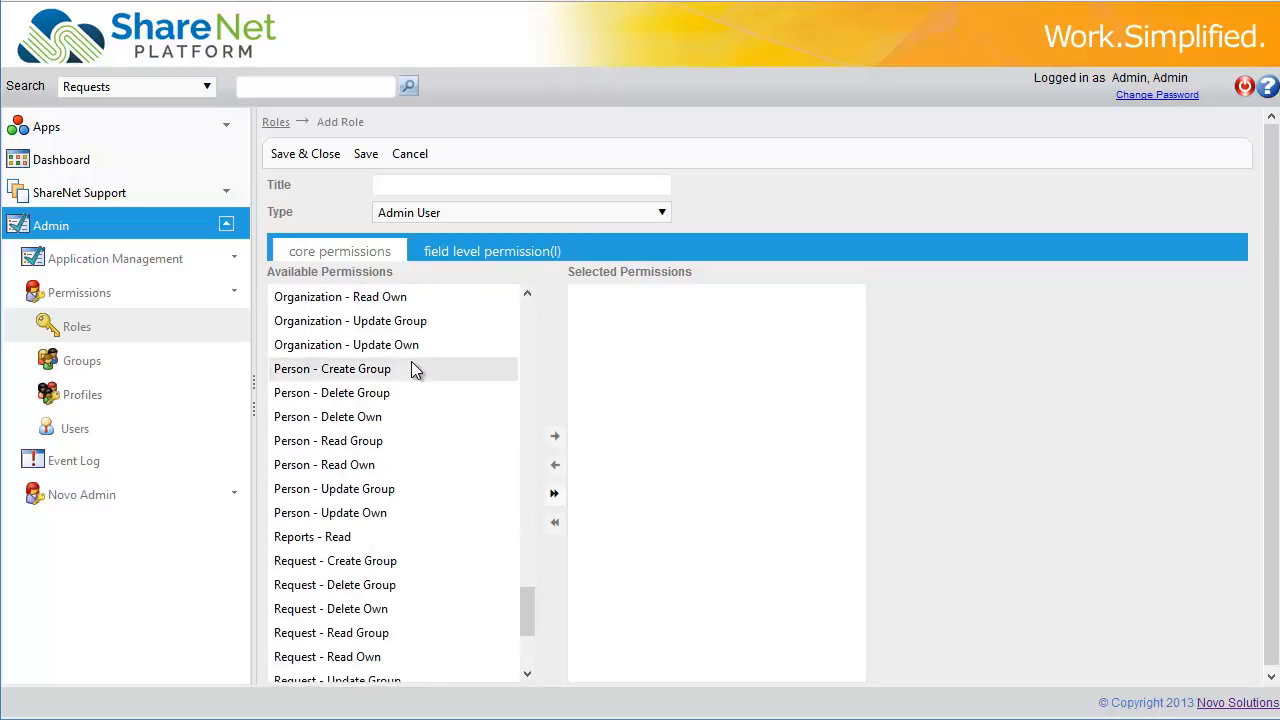
pyautogui.scroll(-3, 414, 368)
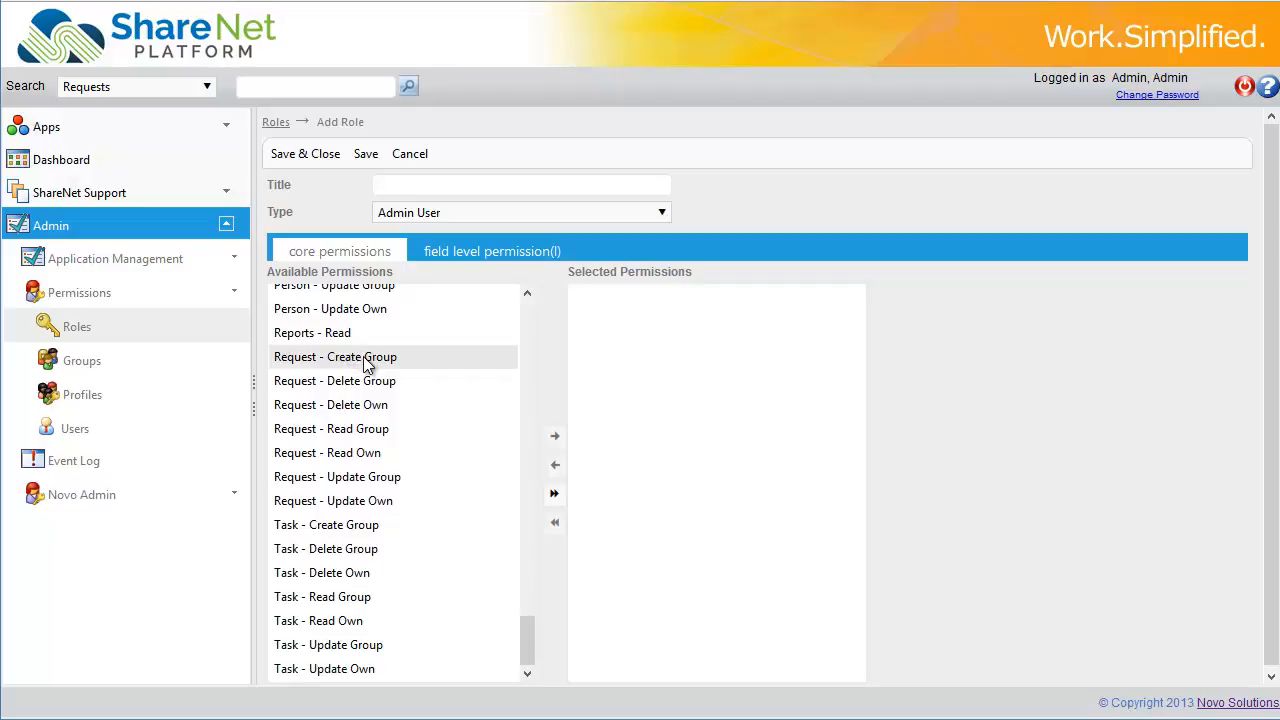
pyautogui.click(366, 362)
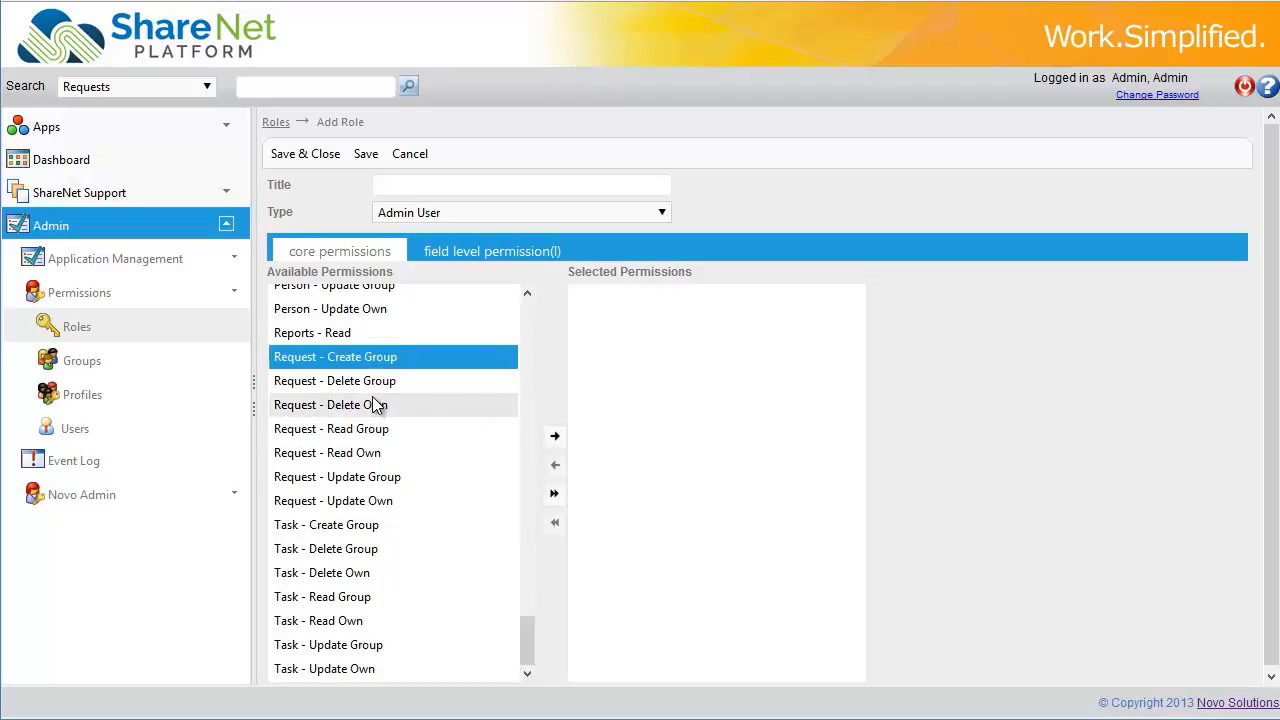
pyautogui.click(451, 216)
pyautogui.click(437, 252)
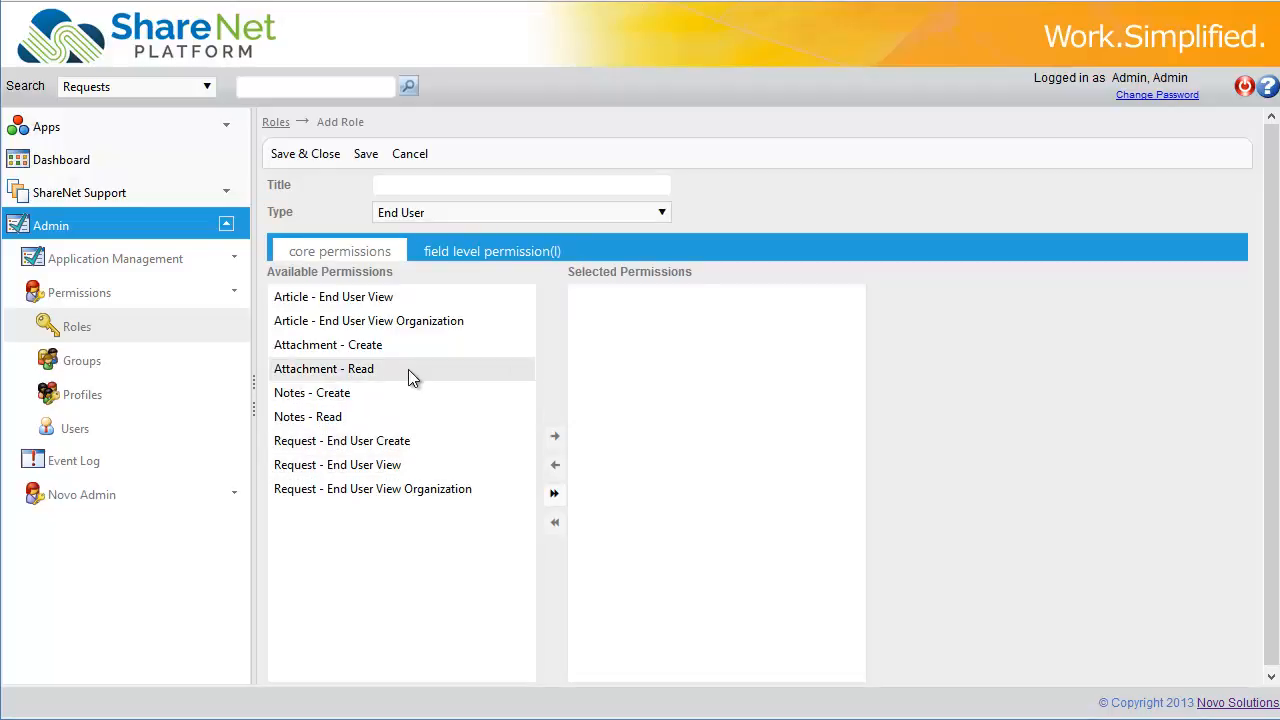
pyautogui.click(410, 155)
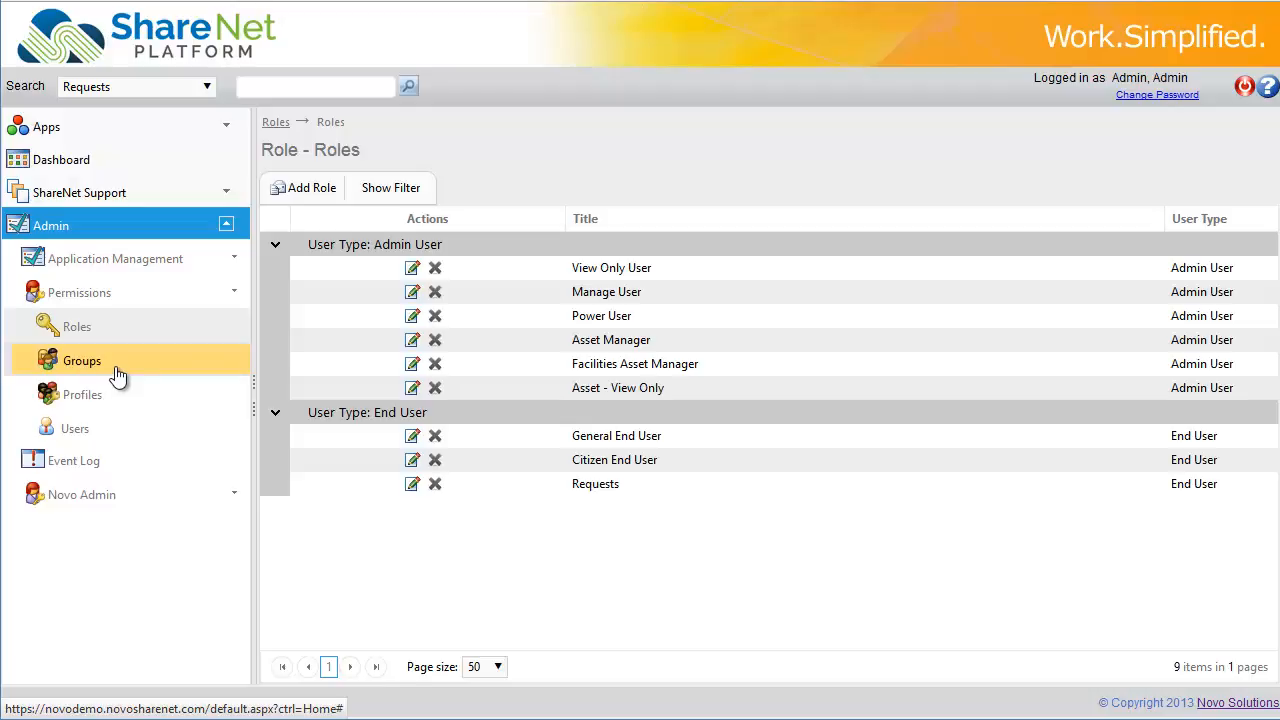
# Open the Requests app and bring up its field management list.
pyautogui.click(123, 131)
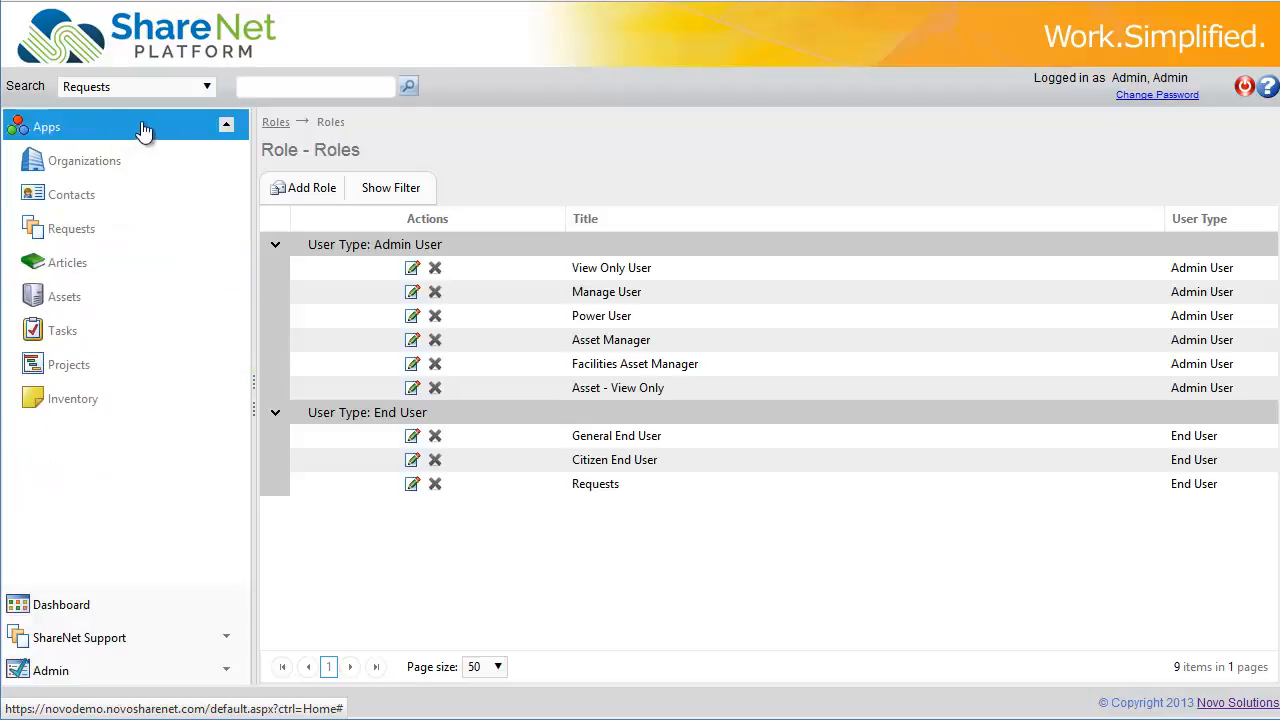
pyautogui.click(108, 232)
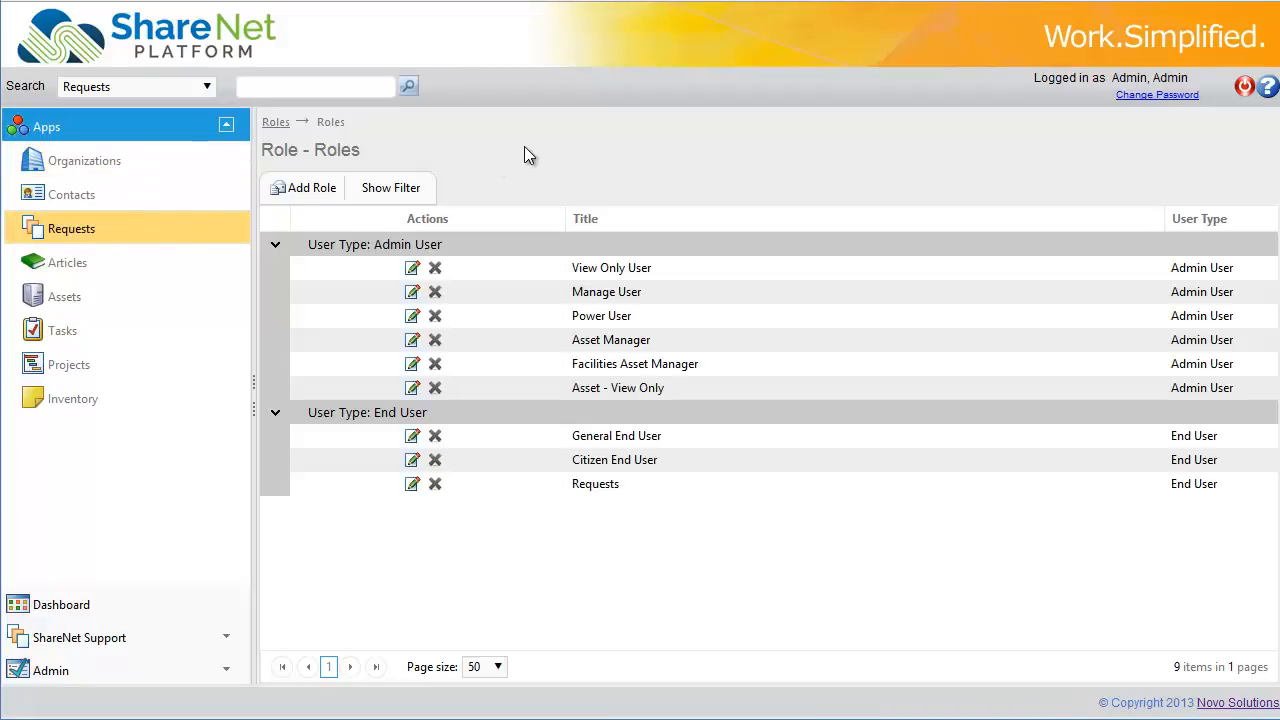
pyautogui.click(208, 224)
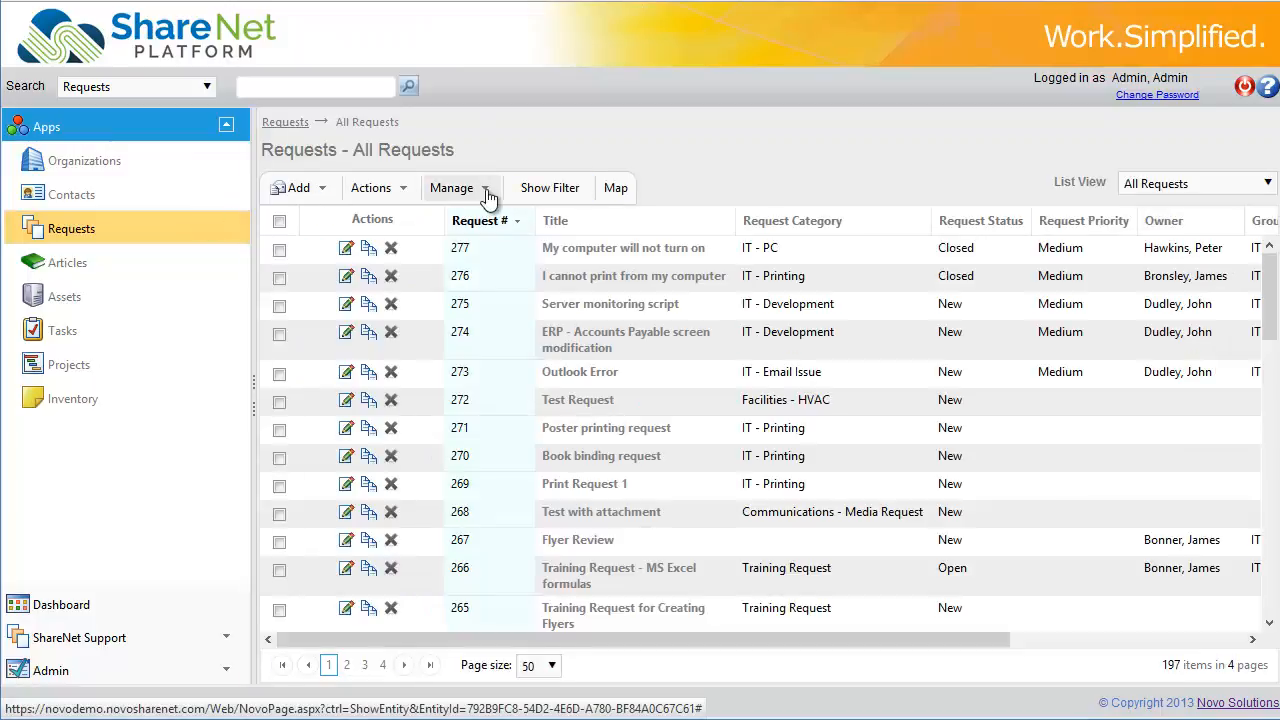
pyautogui.click(486, 199)
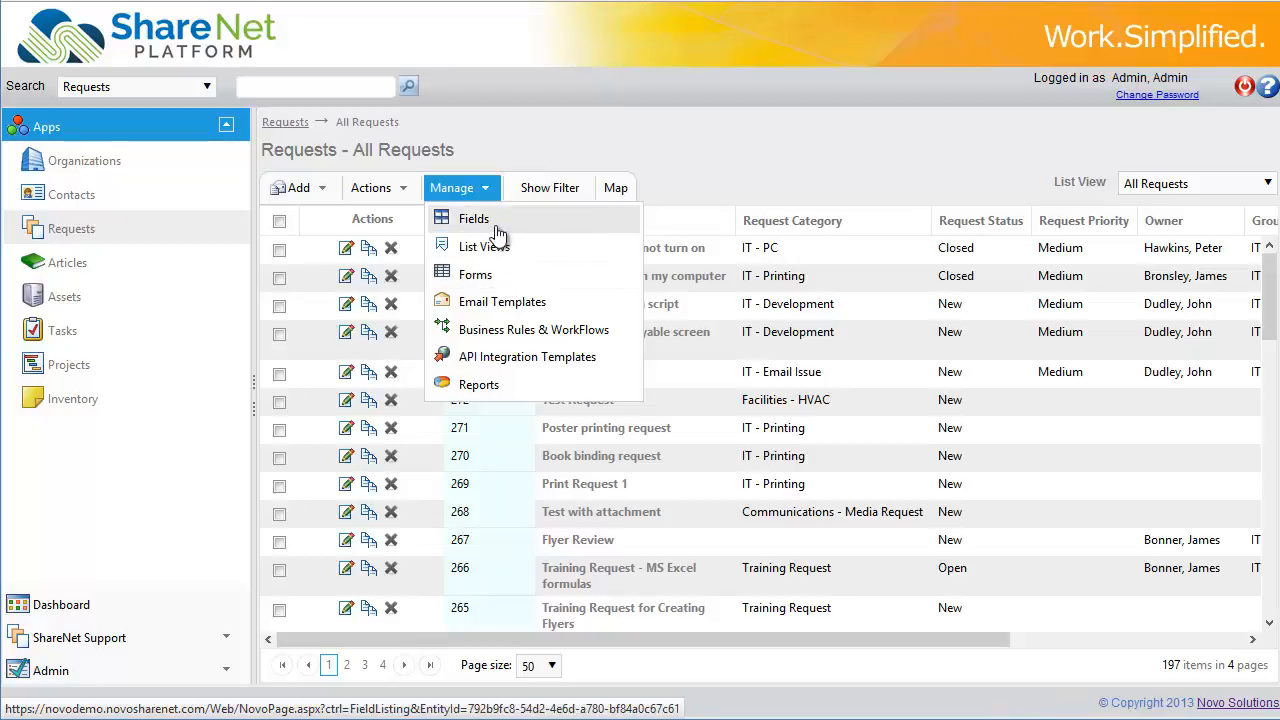
pyautogui.click(496, 224)
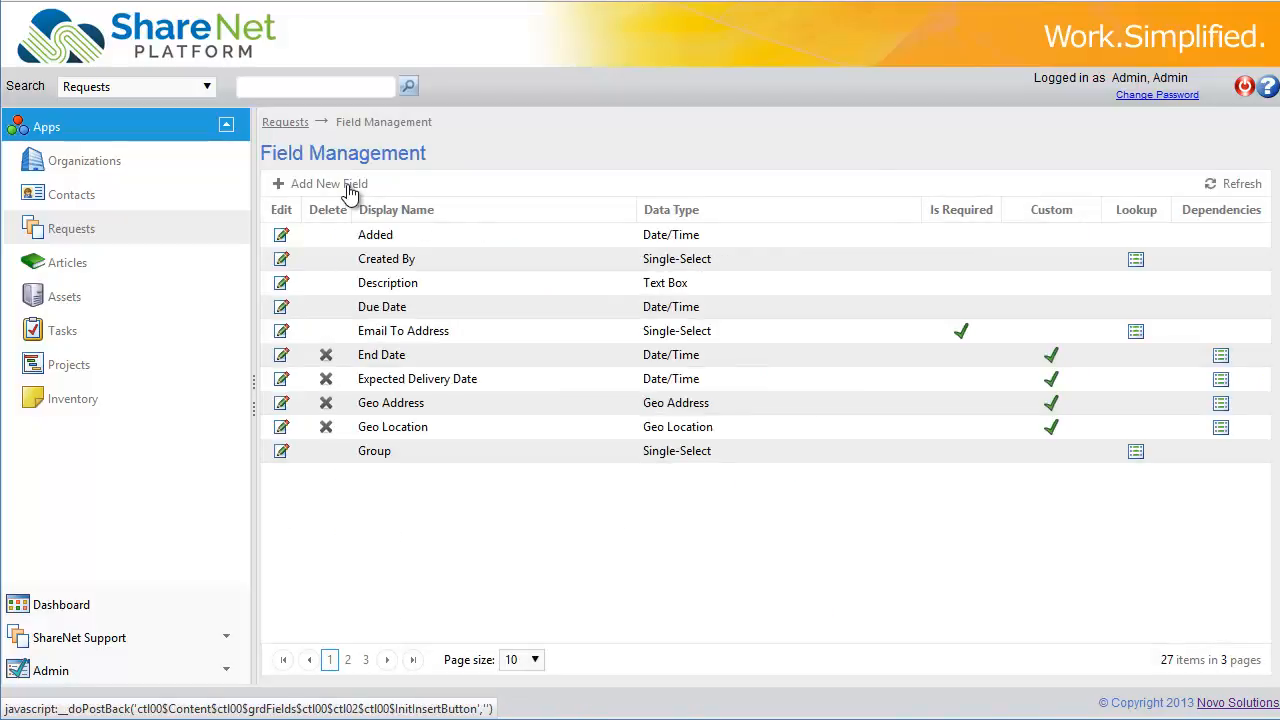
# Start a new request field to view the available data types, close it without adding, and return to the request list.
pyautogui.click(356, 189)
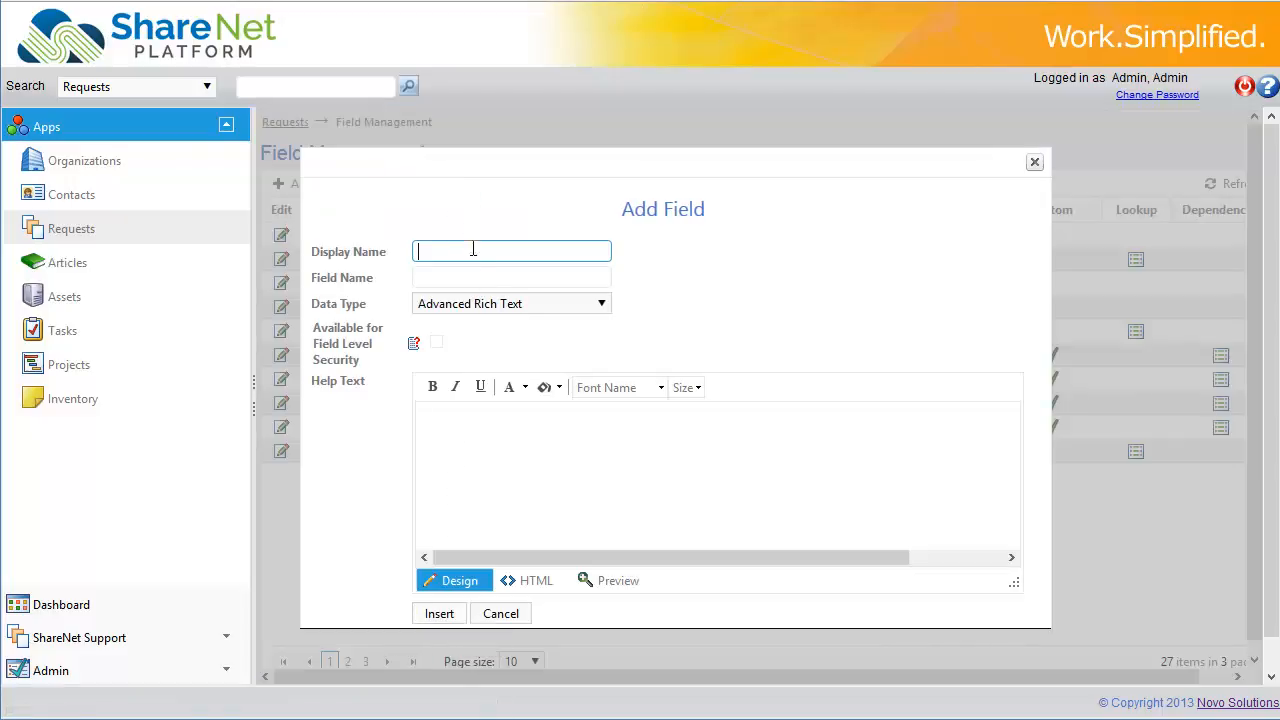
pyautogui.click(486, 304)
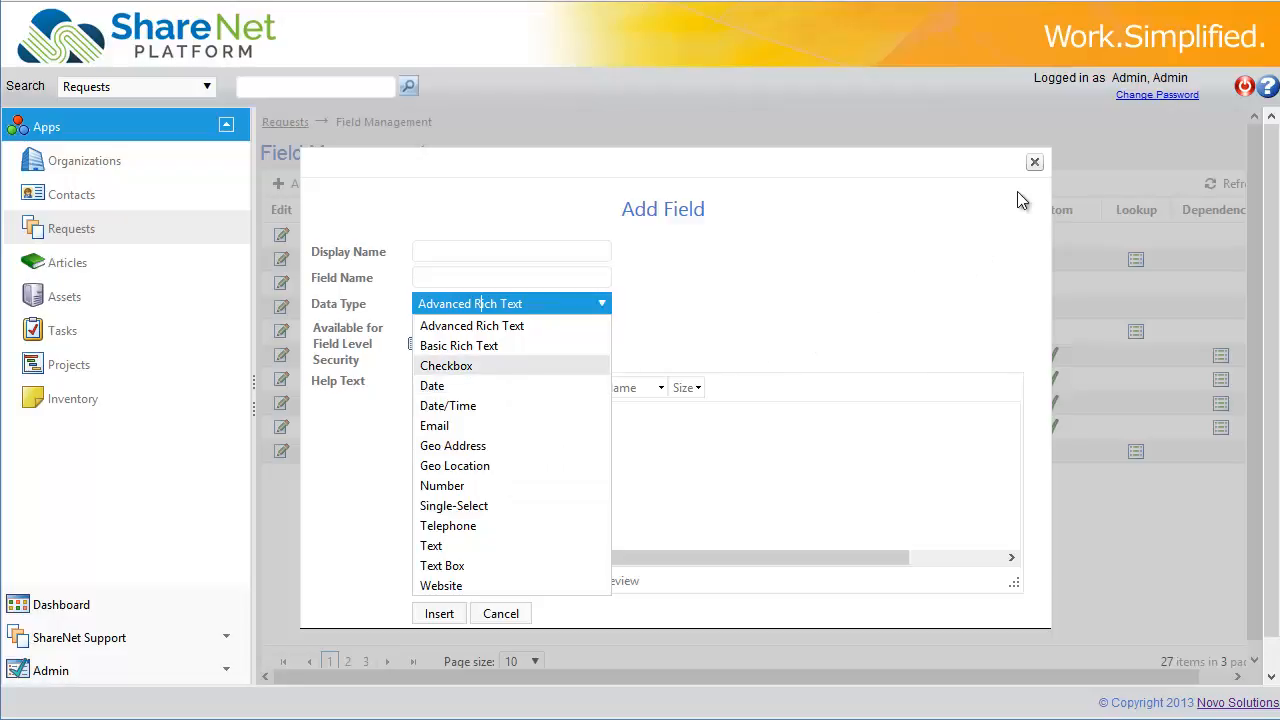
pyautogui.click(1034, 163)
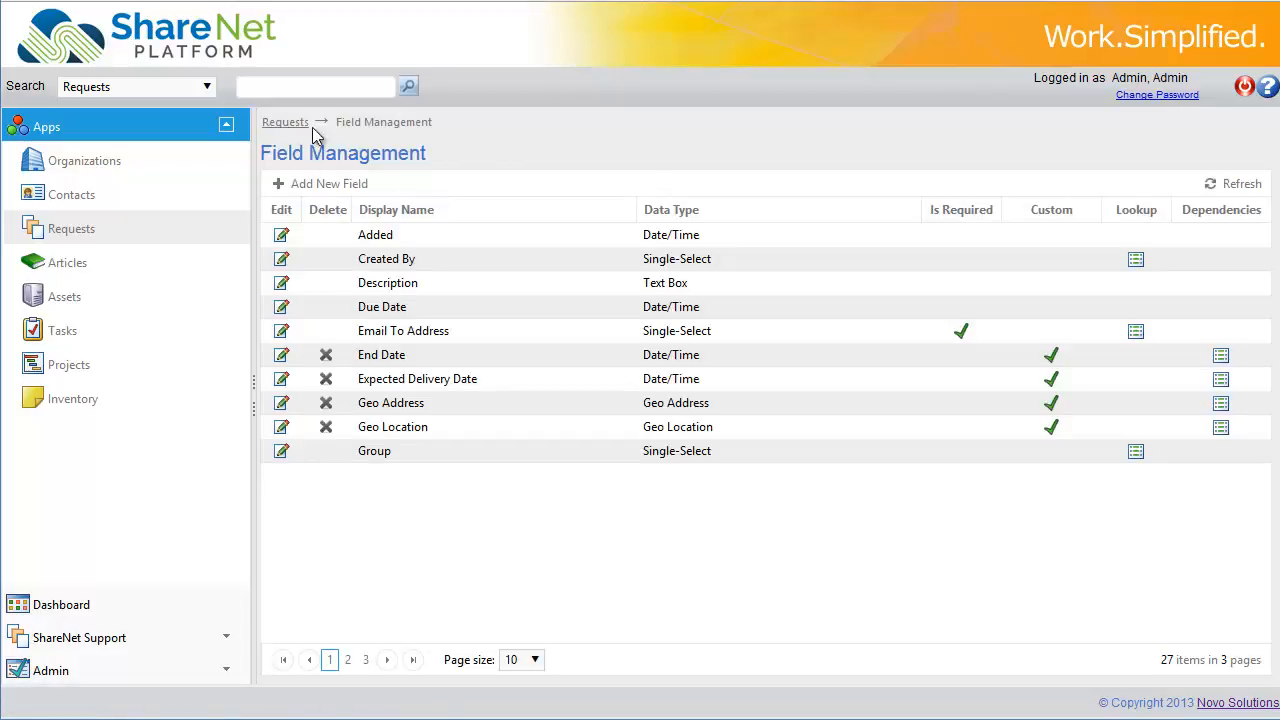
pyautogui.click(298, 122)
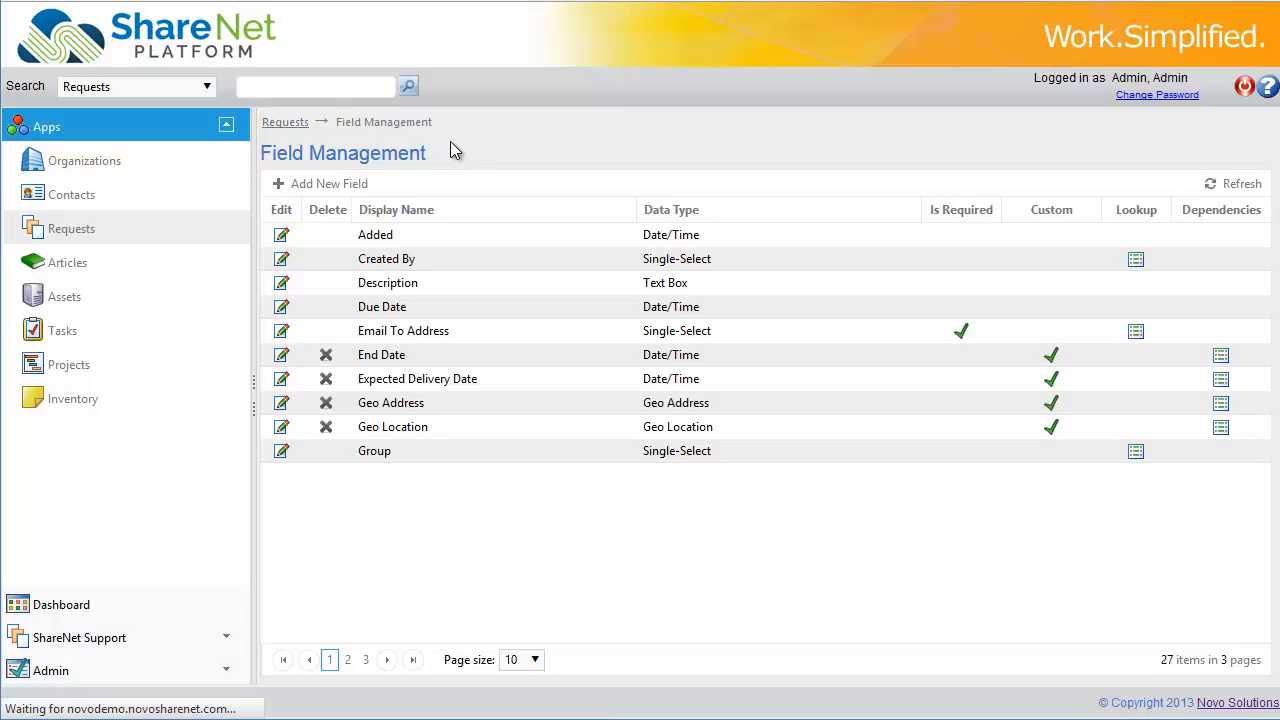
# Open the Standard Web "Request Form" from the Requests forms list and proceed to its form designer layout.
pyautogui.click(484, 200)
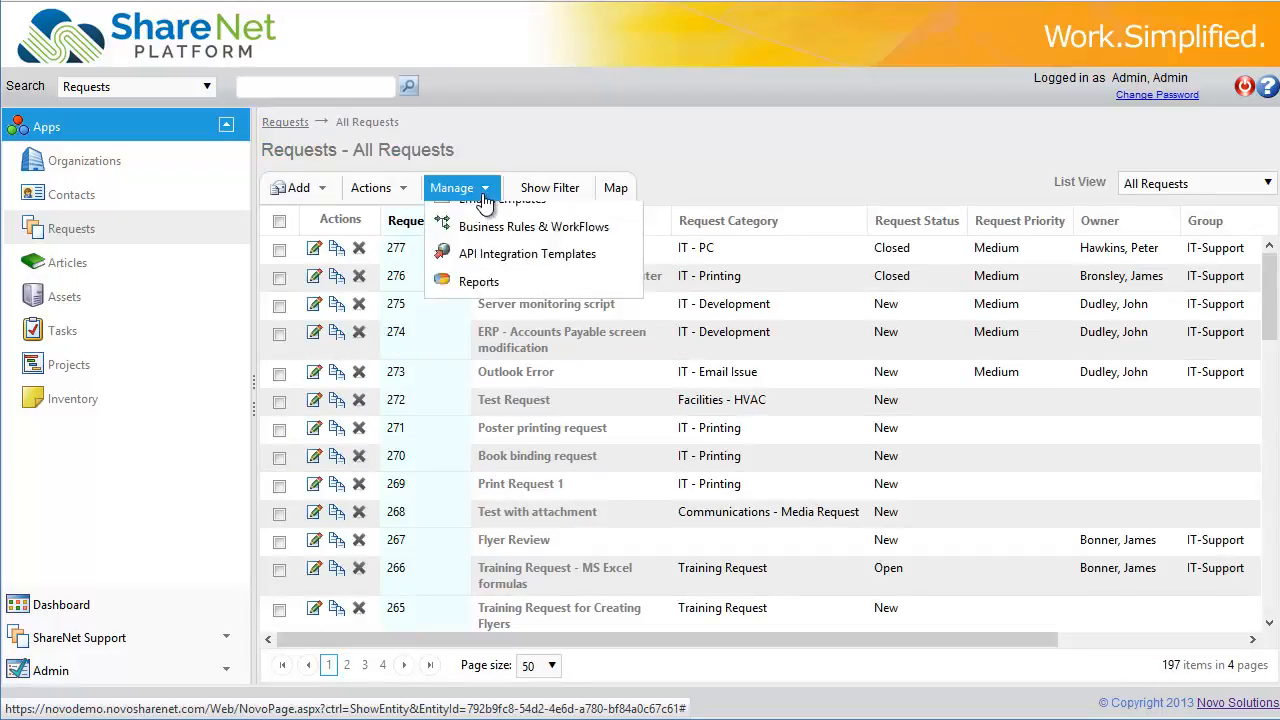
pyautogui.click(470, 266)
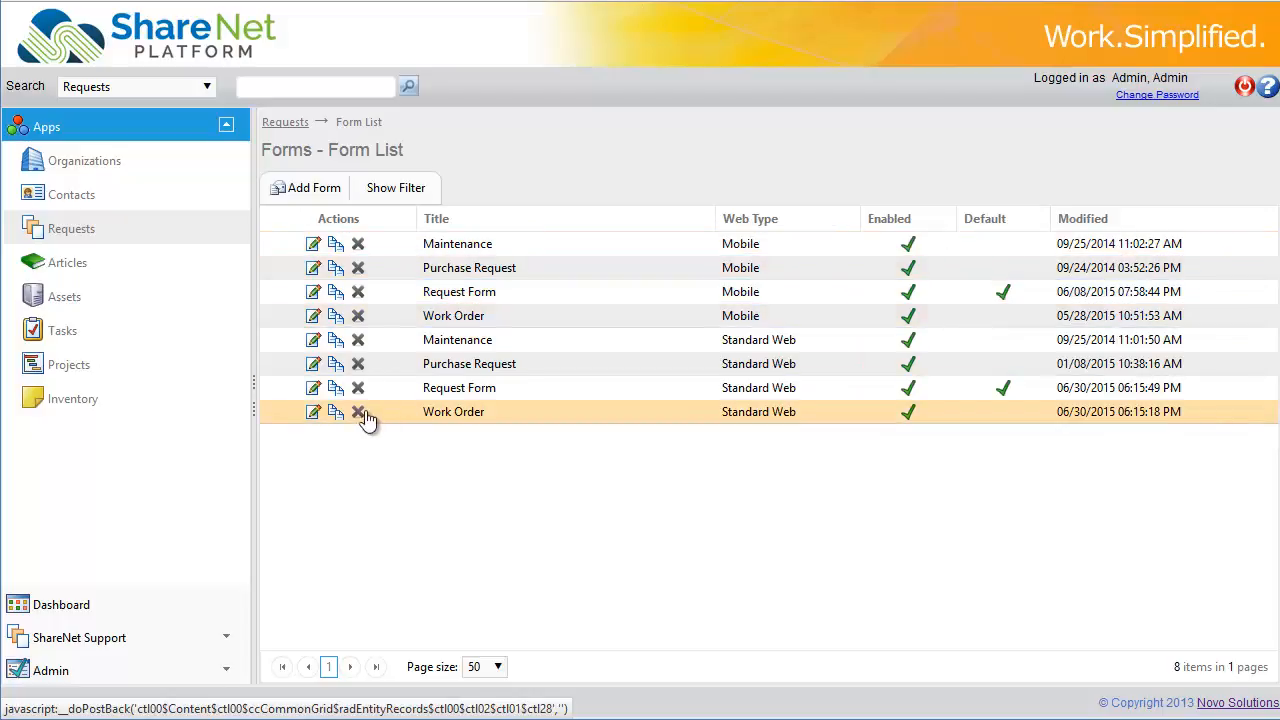
pyautogui.click(313, 389)
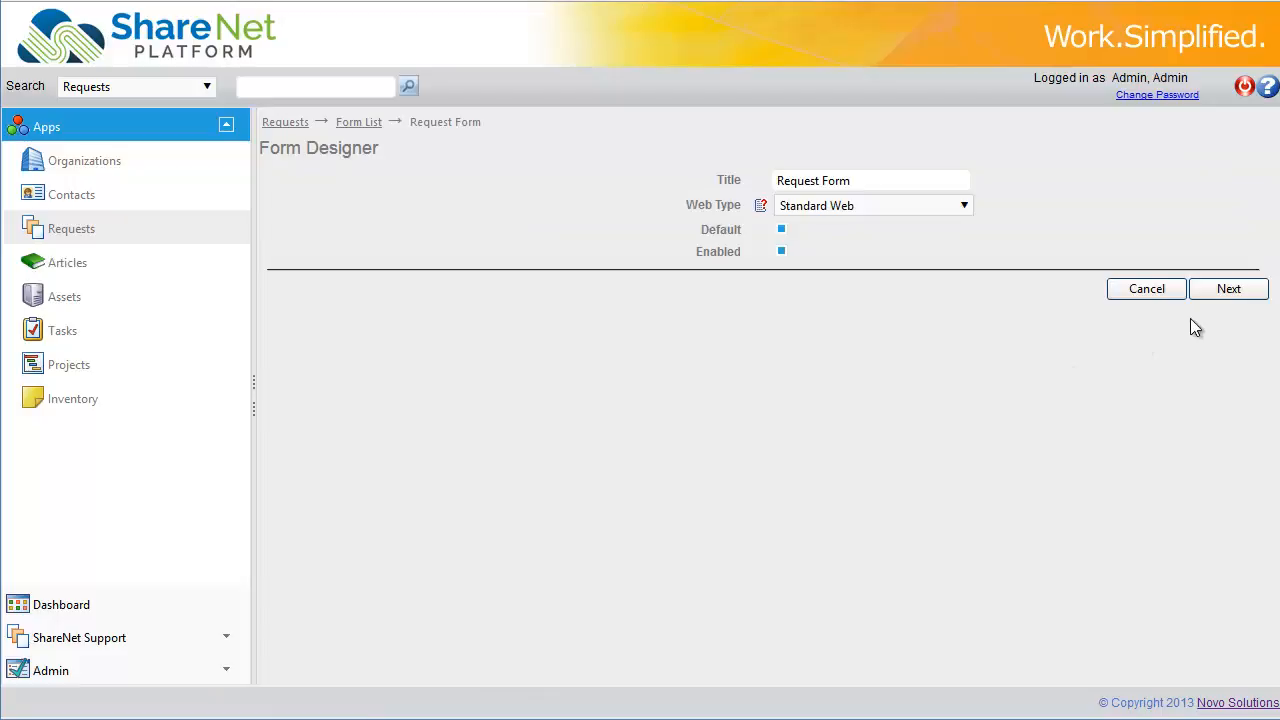
pyautogui.click(1217, 294)
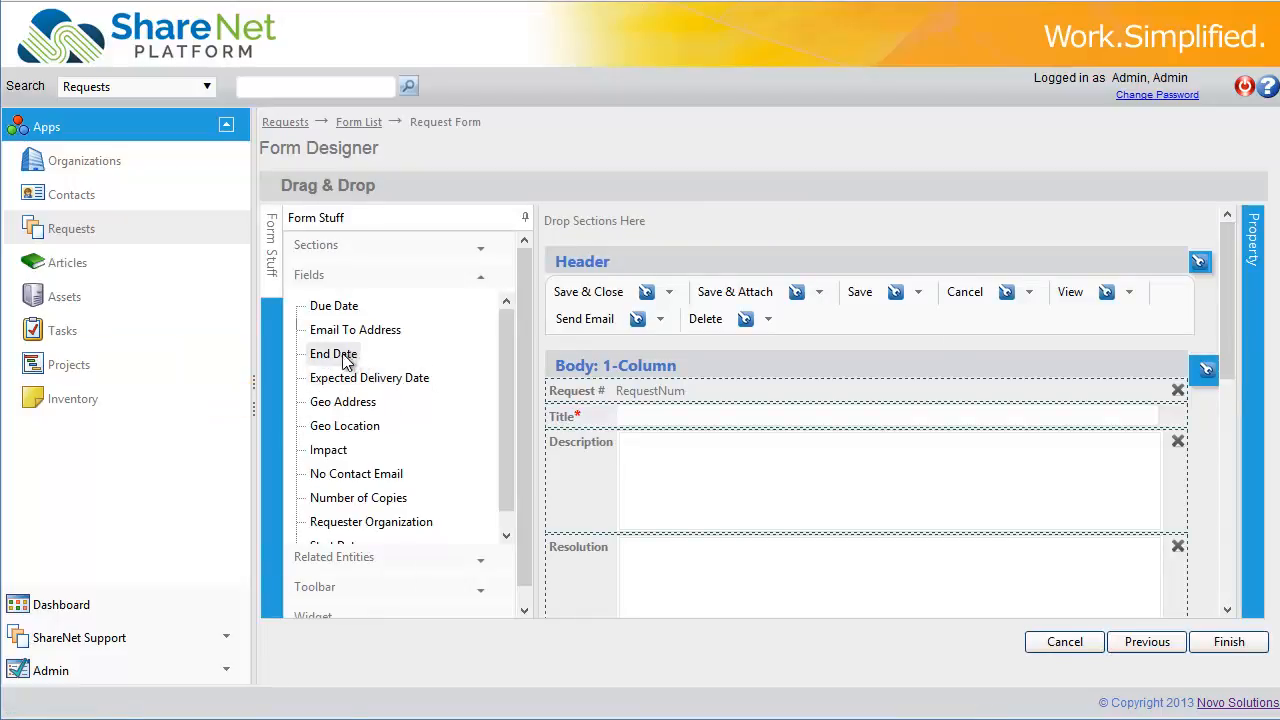
# Try to place the End Date field in the one-column body of the Request Form.
pyautogui.moveTo(346, 354); pyautogui.dragTo(628, 420)
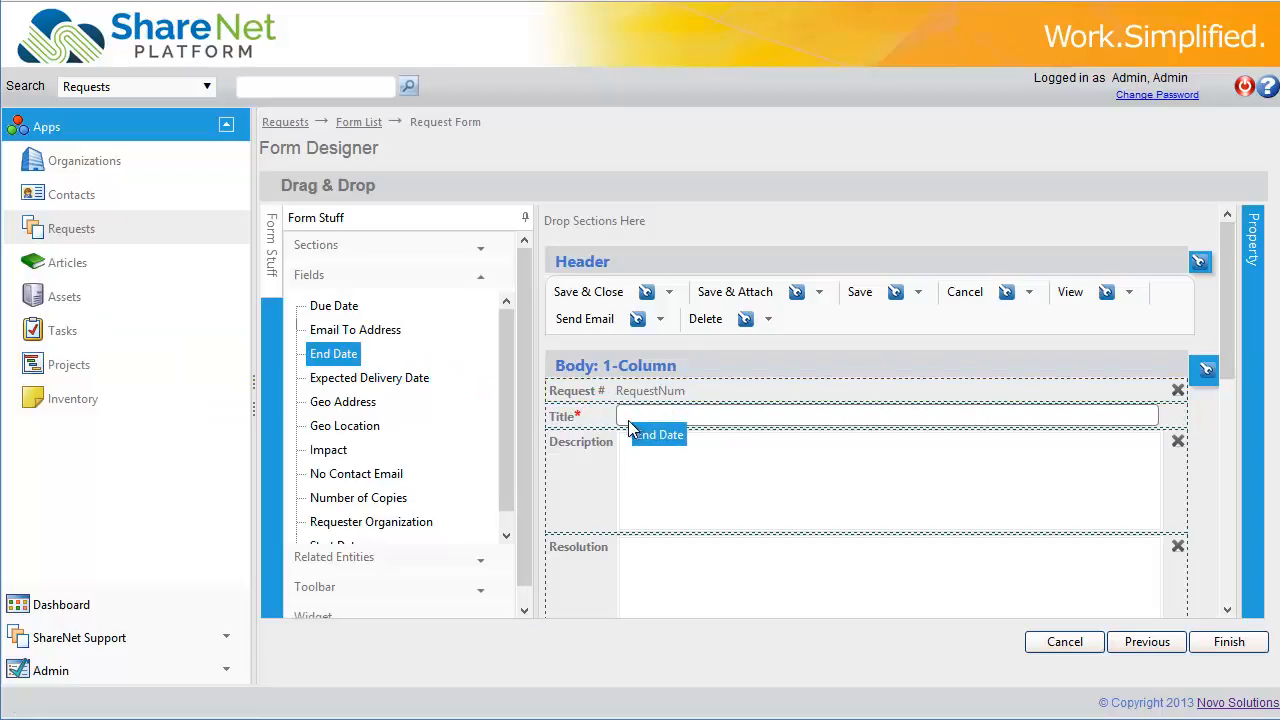
pyautogui.moveTo(531, 390); pyautogui.dragTo(505, 385)
# Examine the rest of the Request Form layout and the available section types, and leave the designer for the request list.
pyautogui.scroll(-1, 1228, 344)
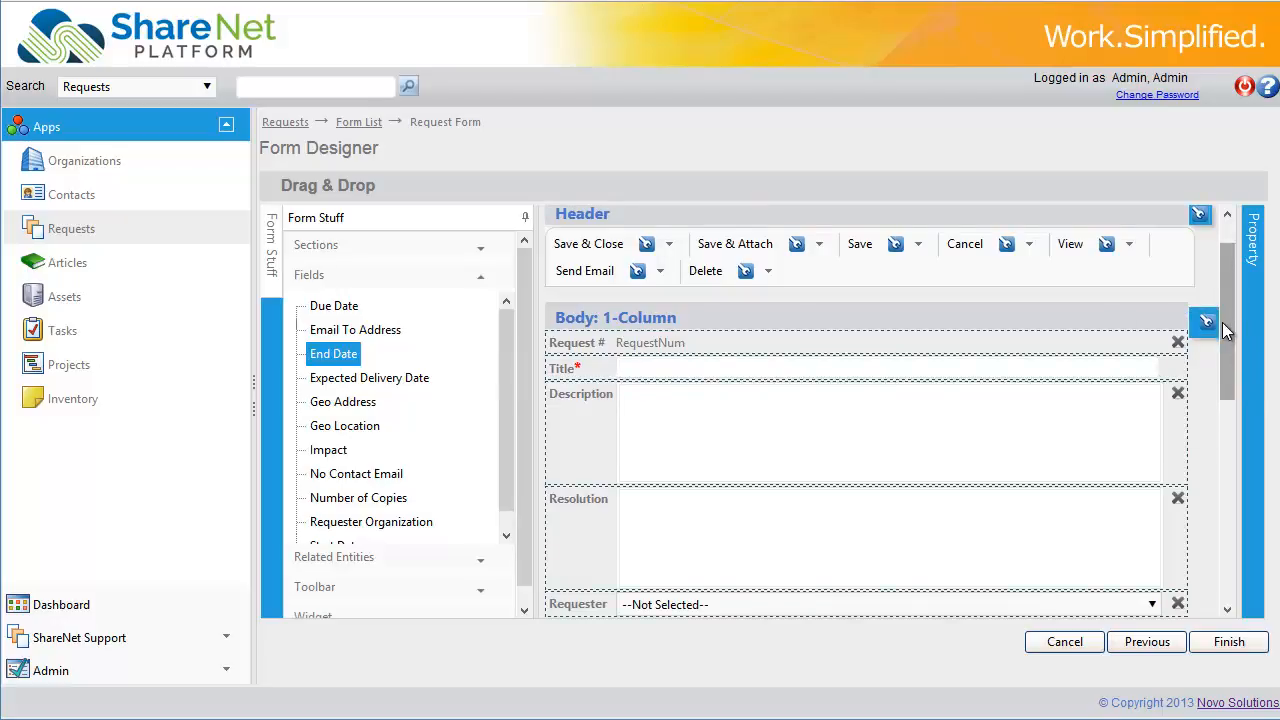
pyautogui.moveTo(1222, 322); pyautogui.dragTo(1224, 537)
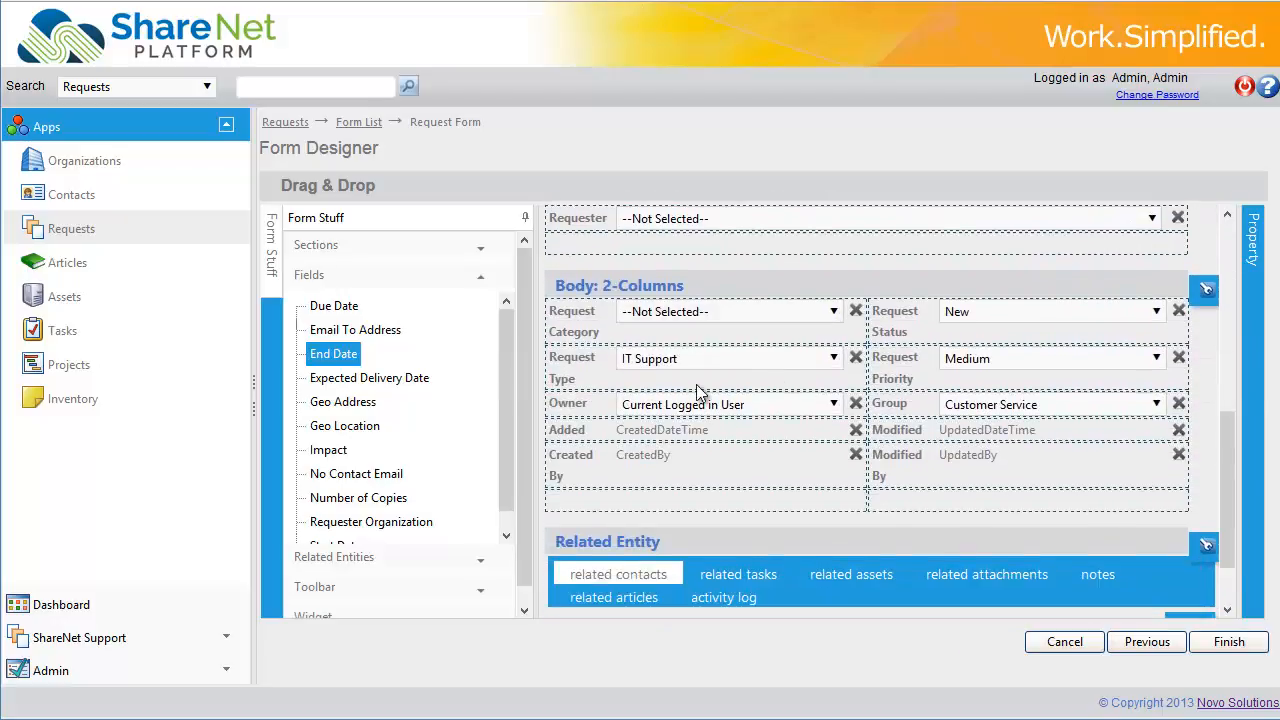
pyautogui.click(387, 248)
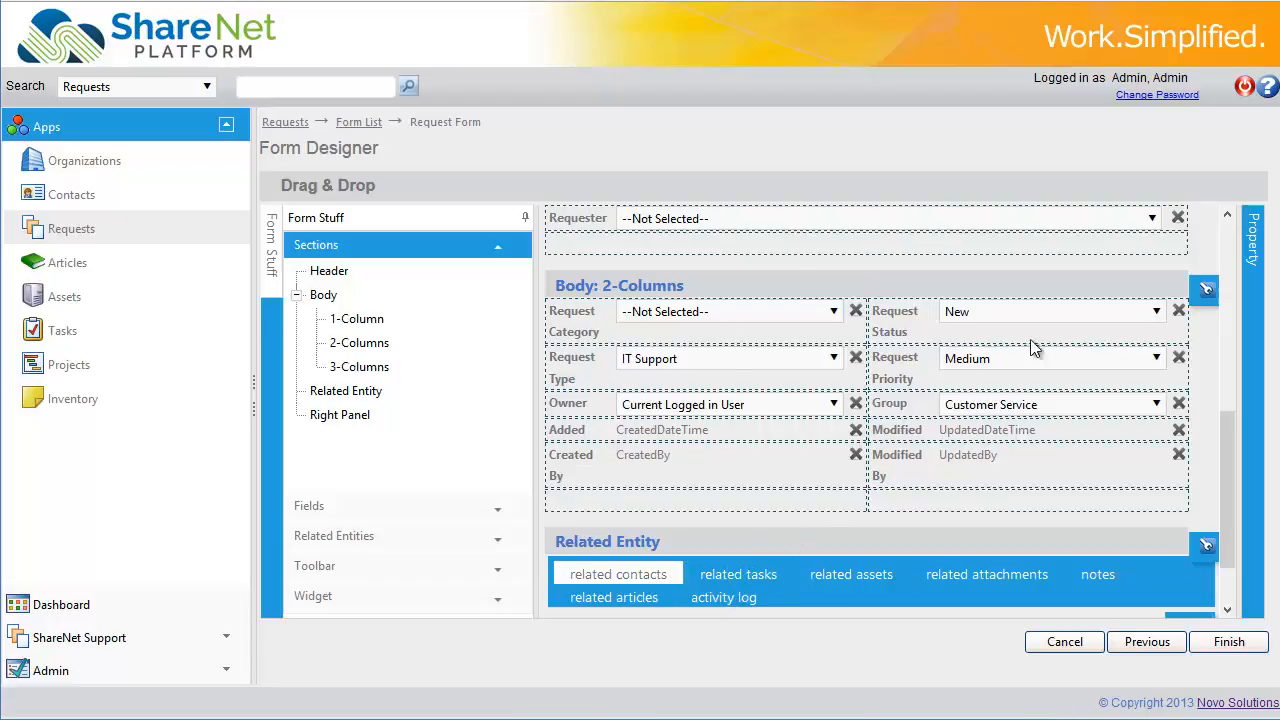
pyautogui.click(172, 229)
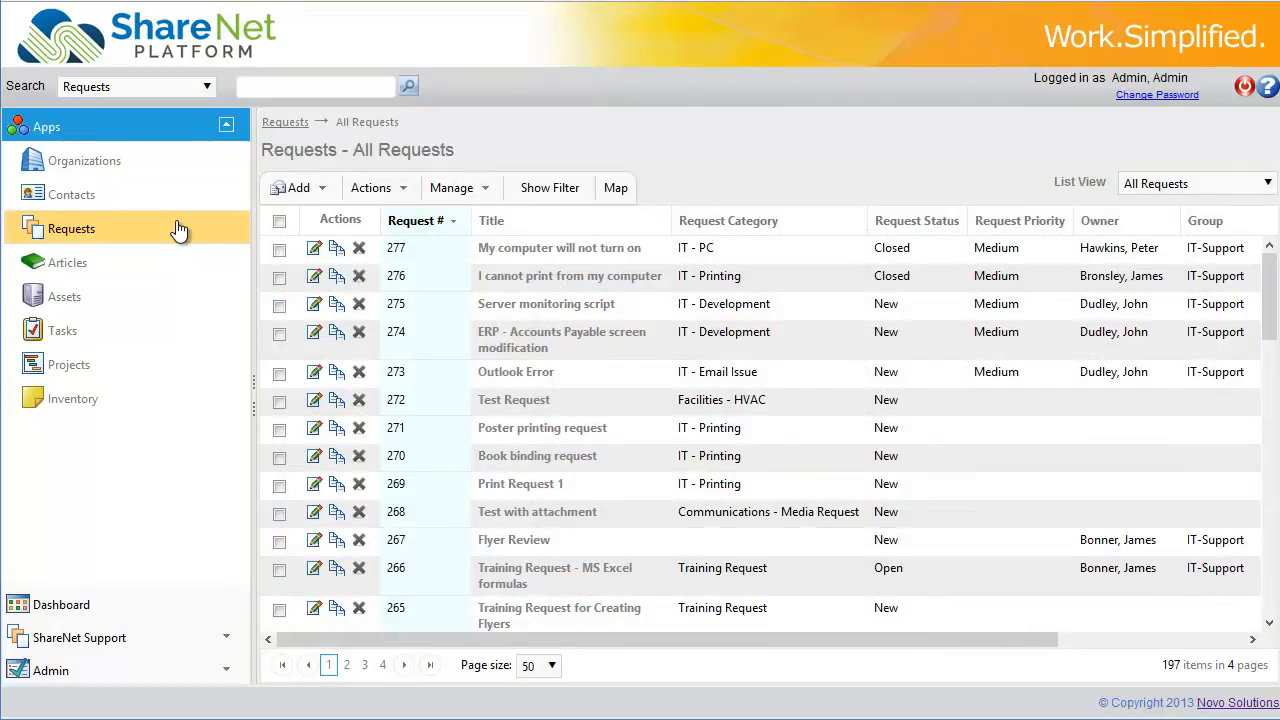
# View the "Add New Customers to QuickBooks Online" API integration template of the Organizations app, and return to the organization list.
pyautogui.click(200, 170)
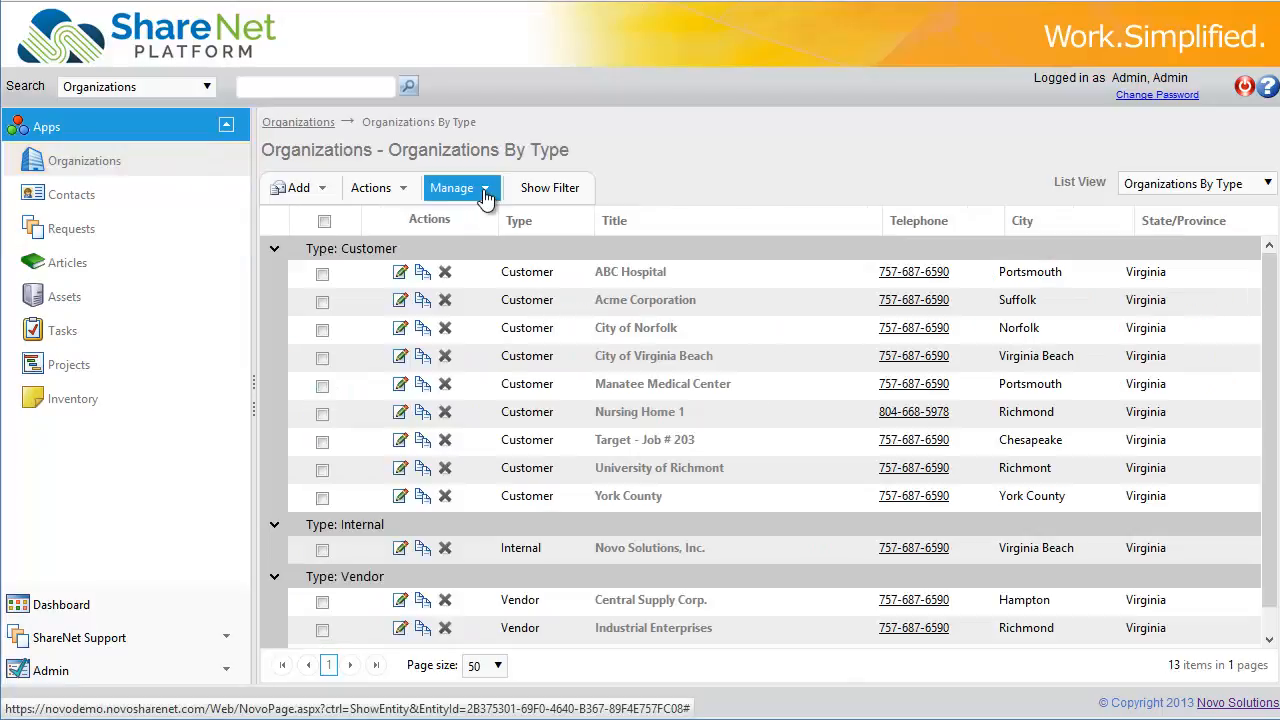
pyautogui.click(485, 194)
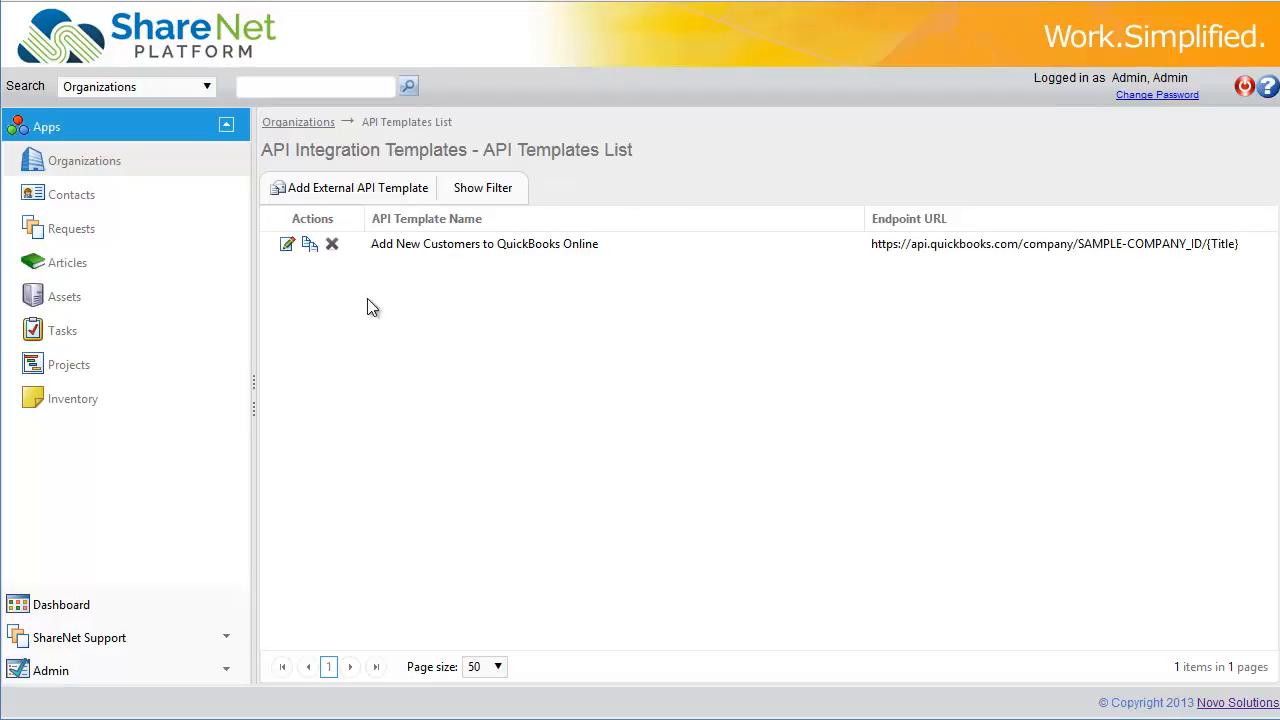
pyautogui.click(286, 243)
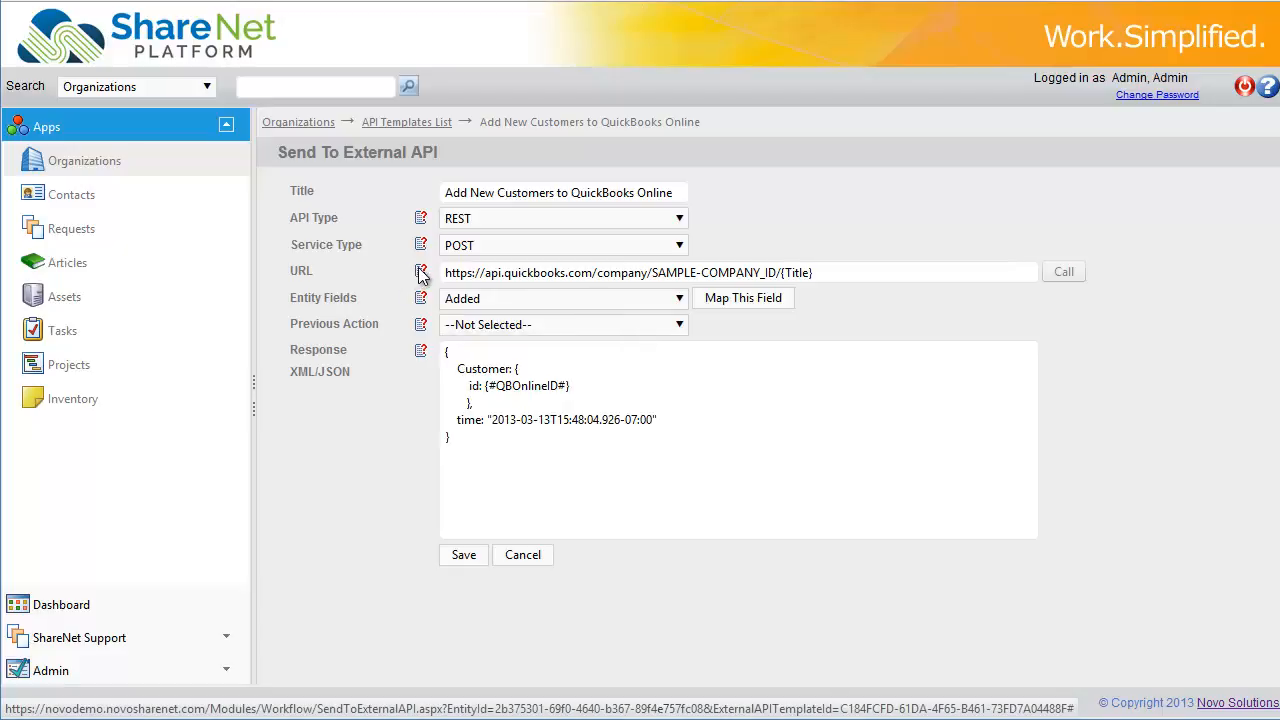
pyautogui.moveTo(414, 274)
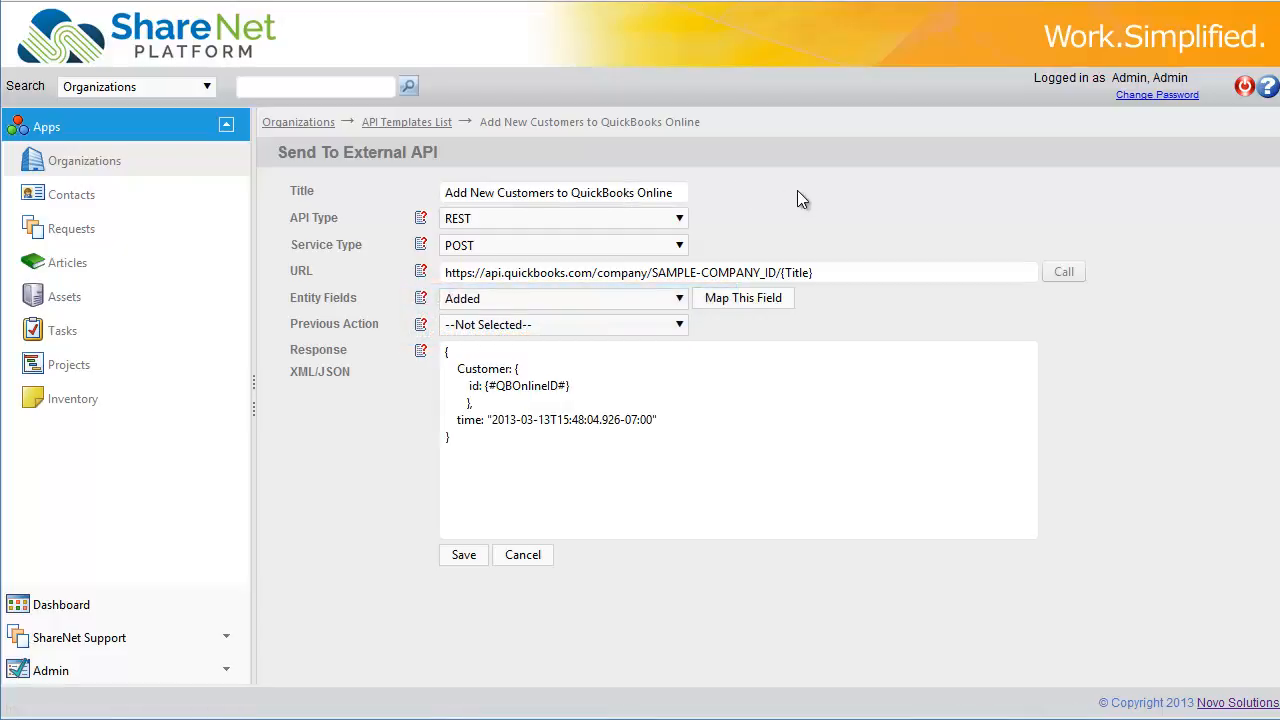
pyautogui.click(300, 122)
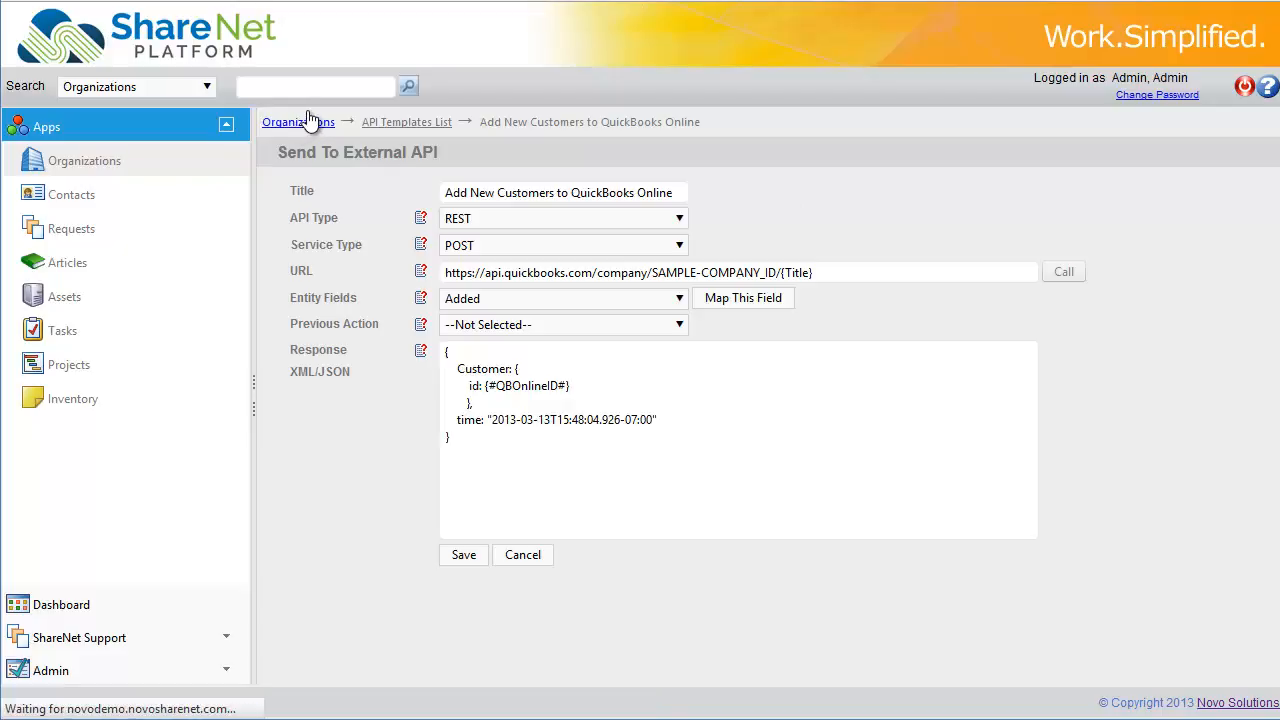
# Open the "Add a Quick Books Online Customer" workflow from the Organizations business rules in the workflow designer.
pyautogui.click(451, 188)
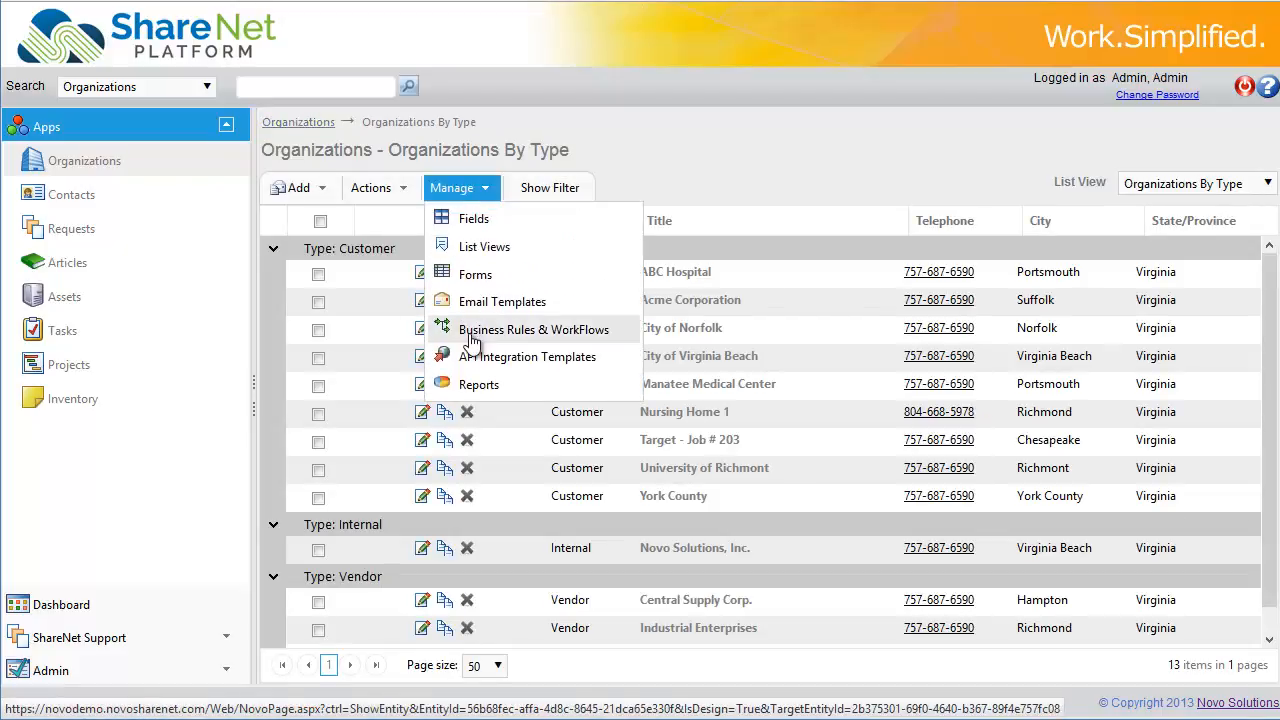
pyautogui.click(480, 330)
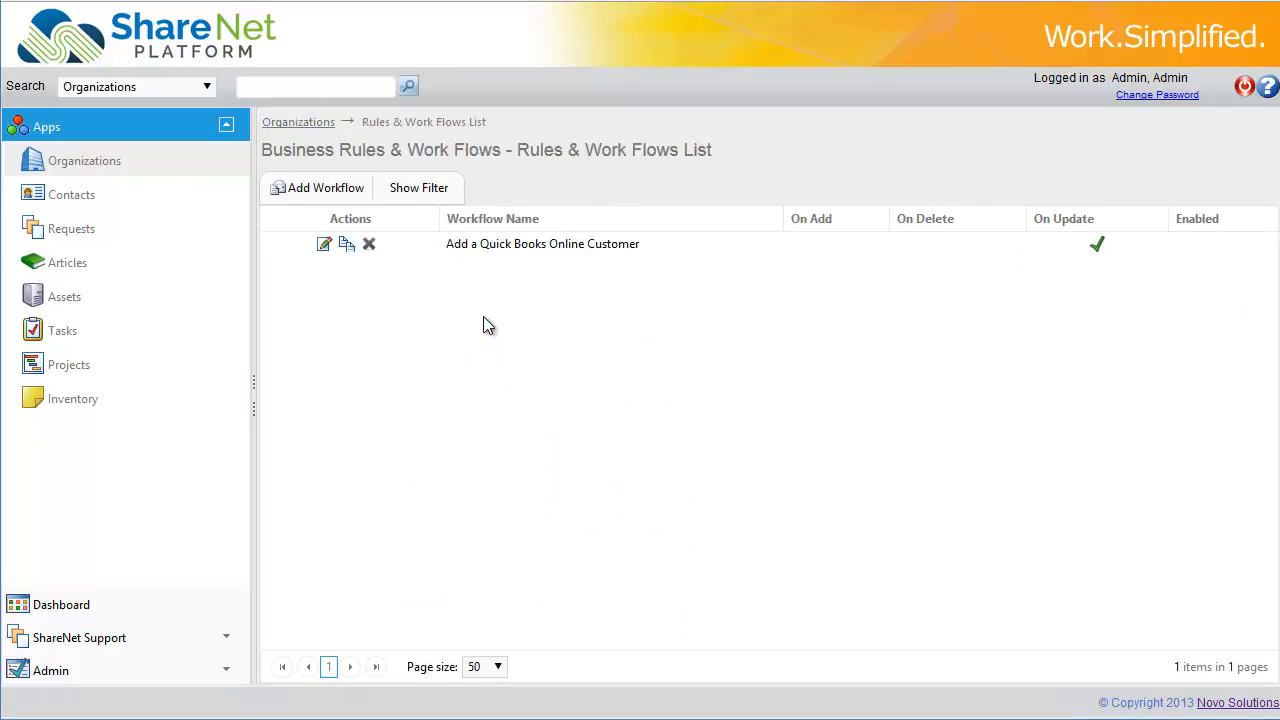
pyautogui.click(324, 244)
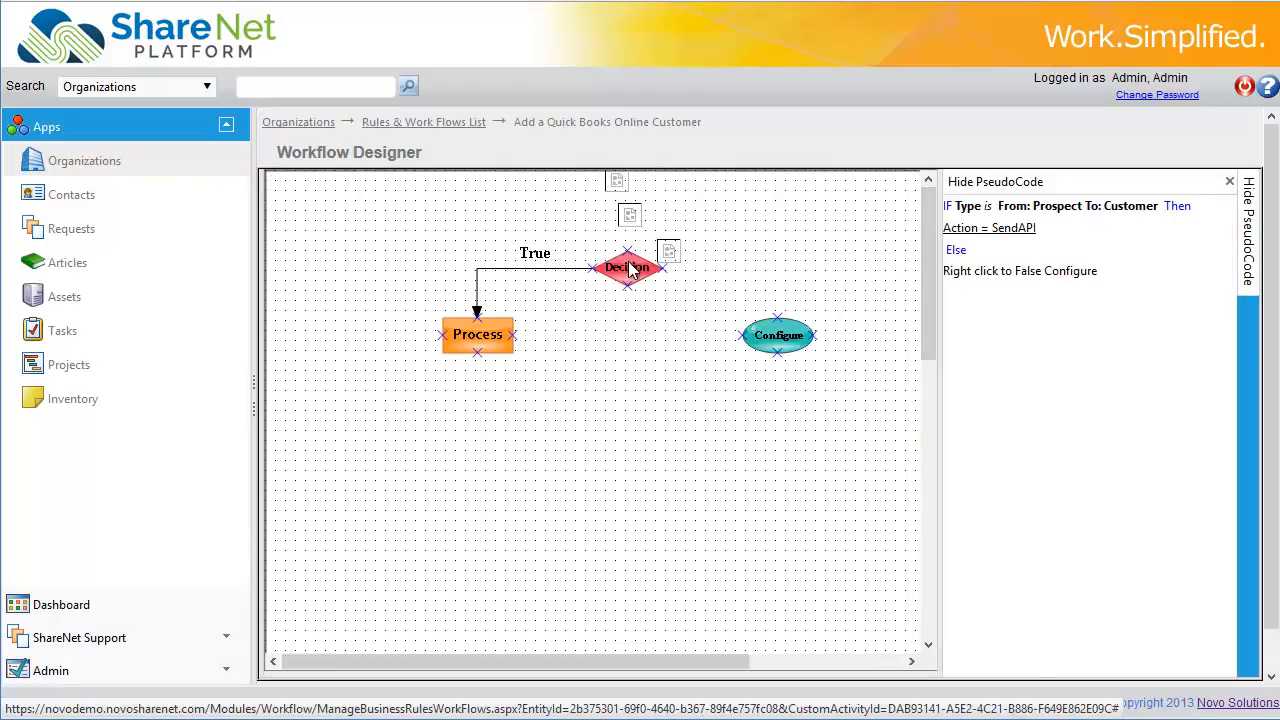
# Review the Decision node's conditions and the Process node's Send To External API action, closing each one.
pyautogui.rightClick(630, 270)
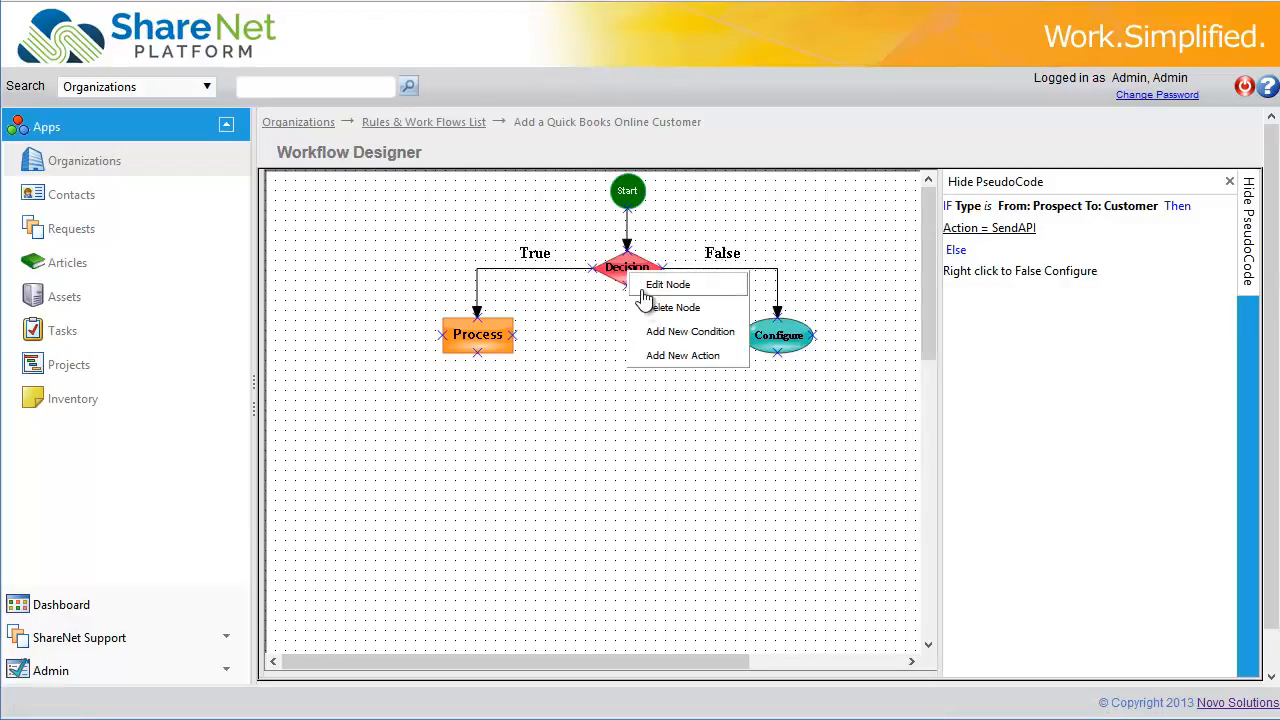
pyautogui.click(660, 285)
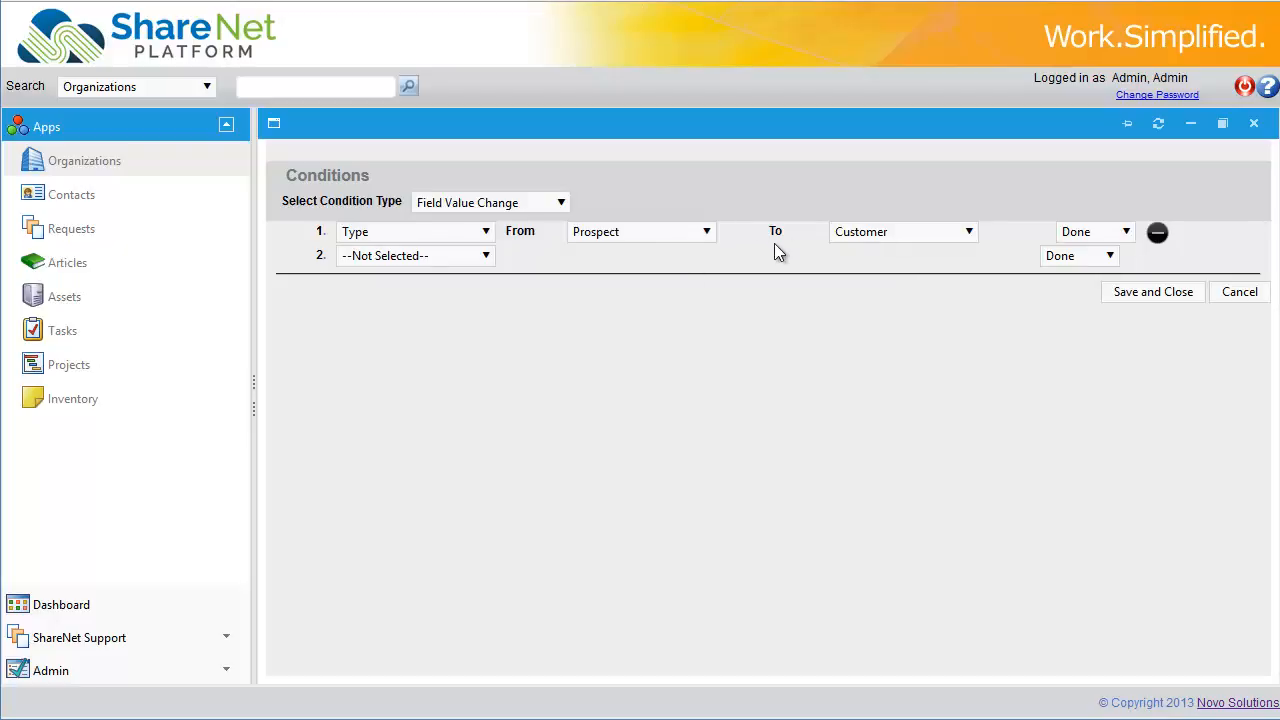
pyautogui.click(1184, 296)
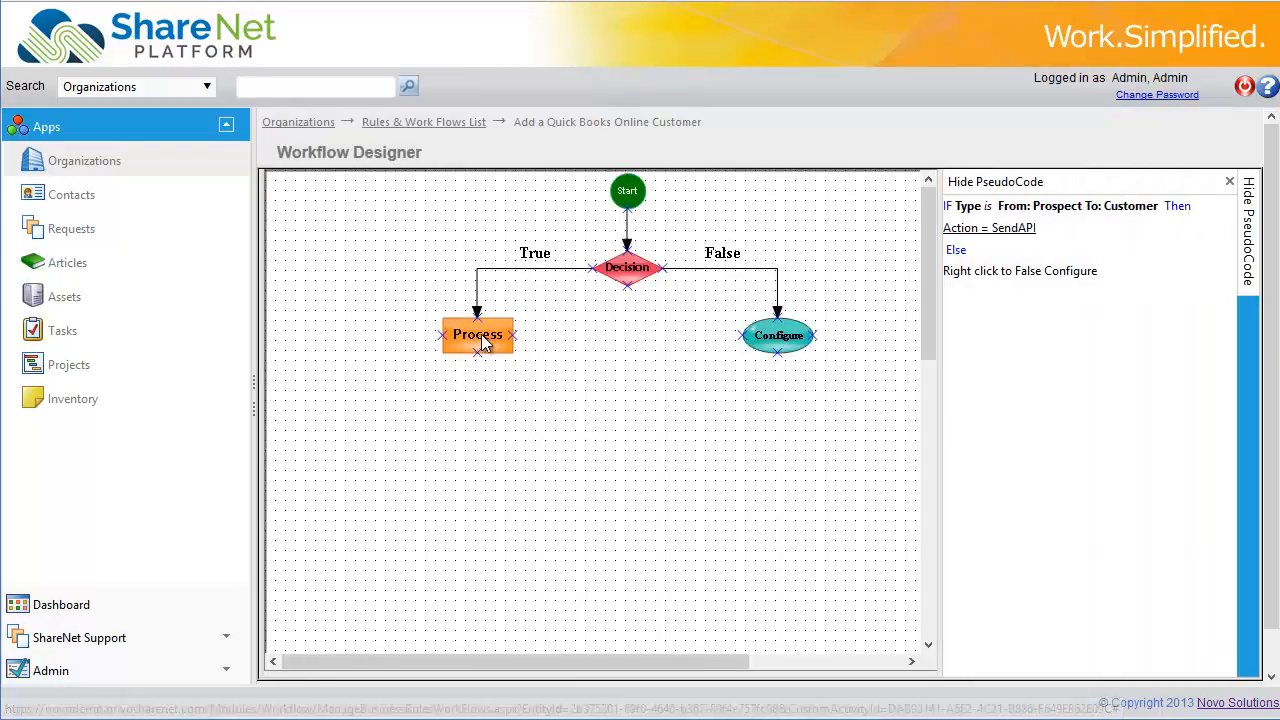
pyautogui.doubleClick(480, 338)
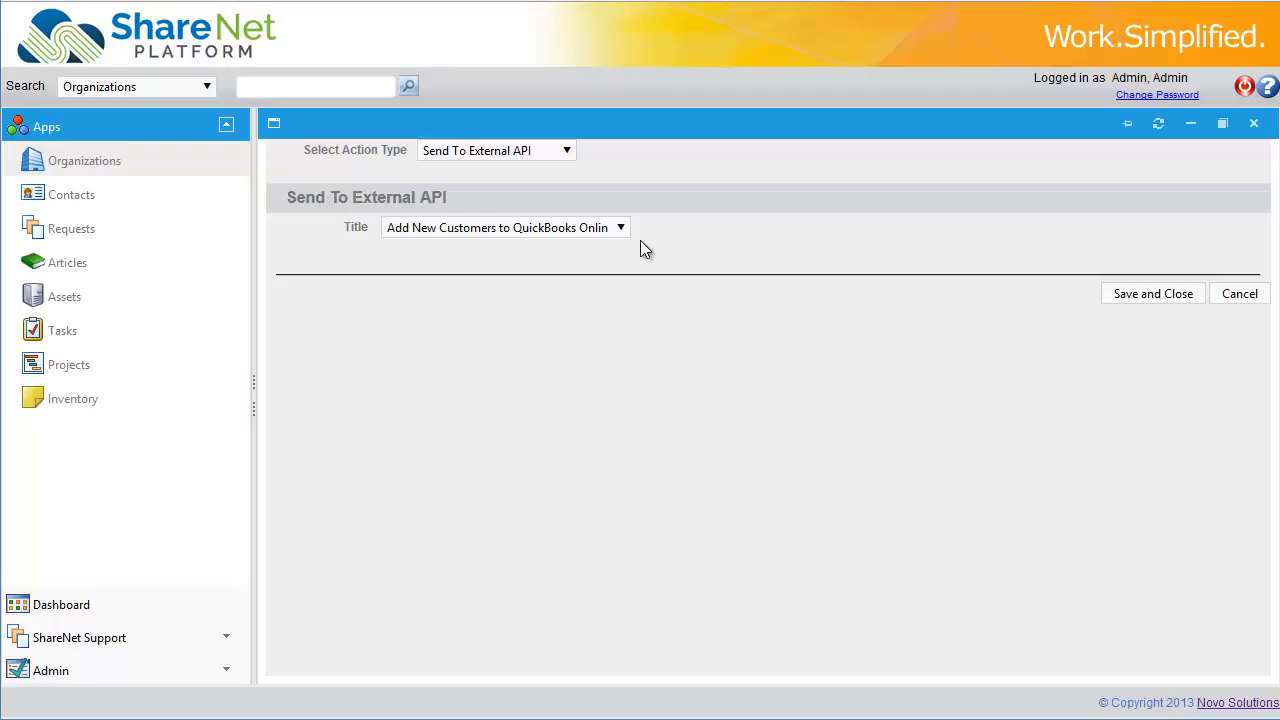
pyautogui.click(1236, 303)
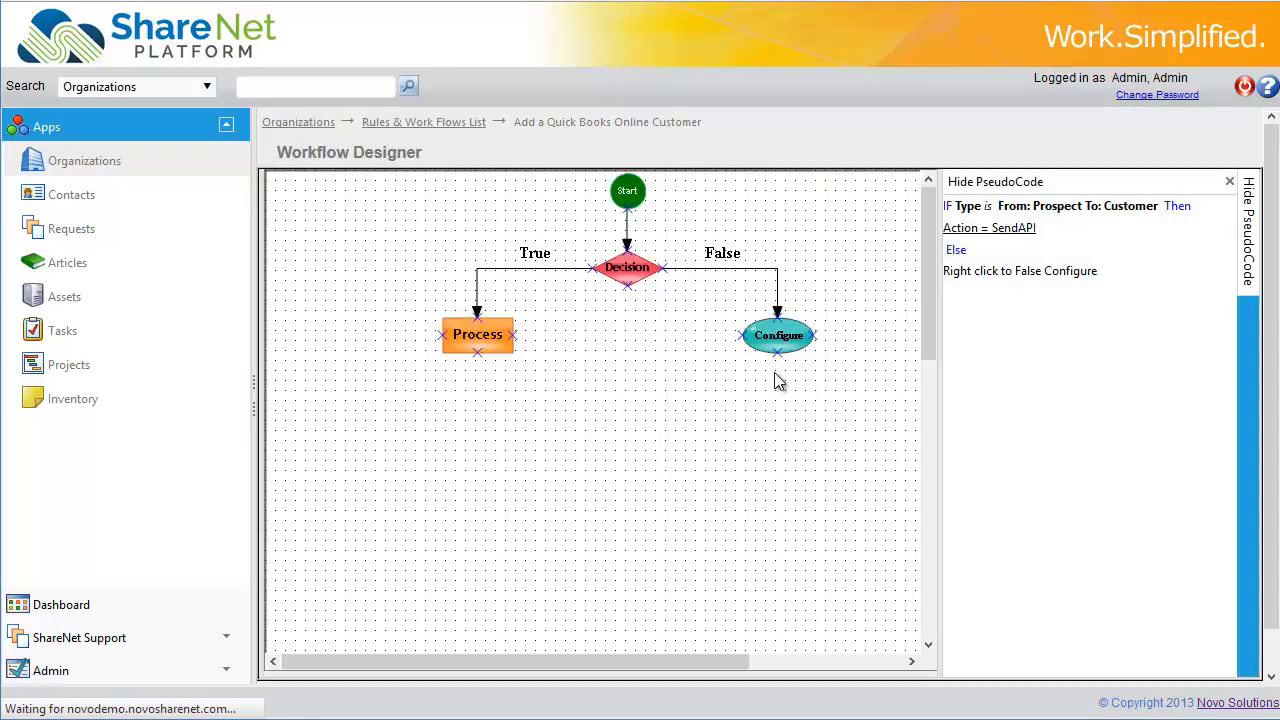